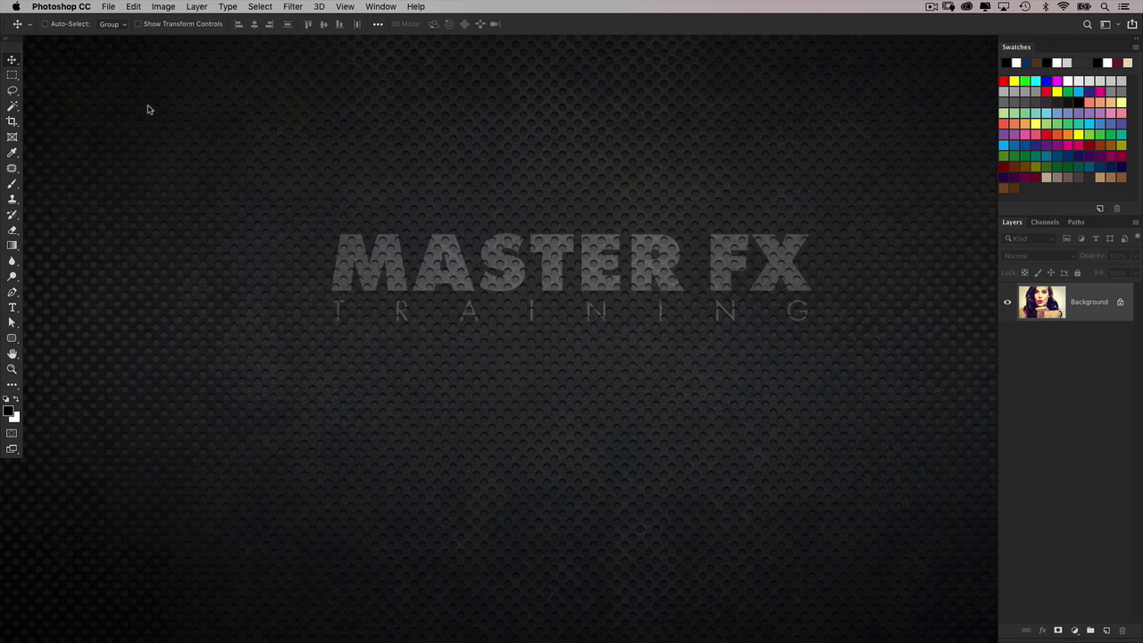
pyautogui.click(831, 614)
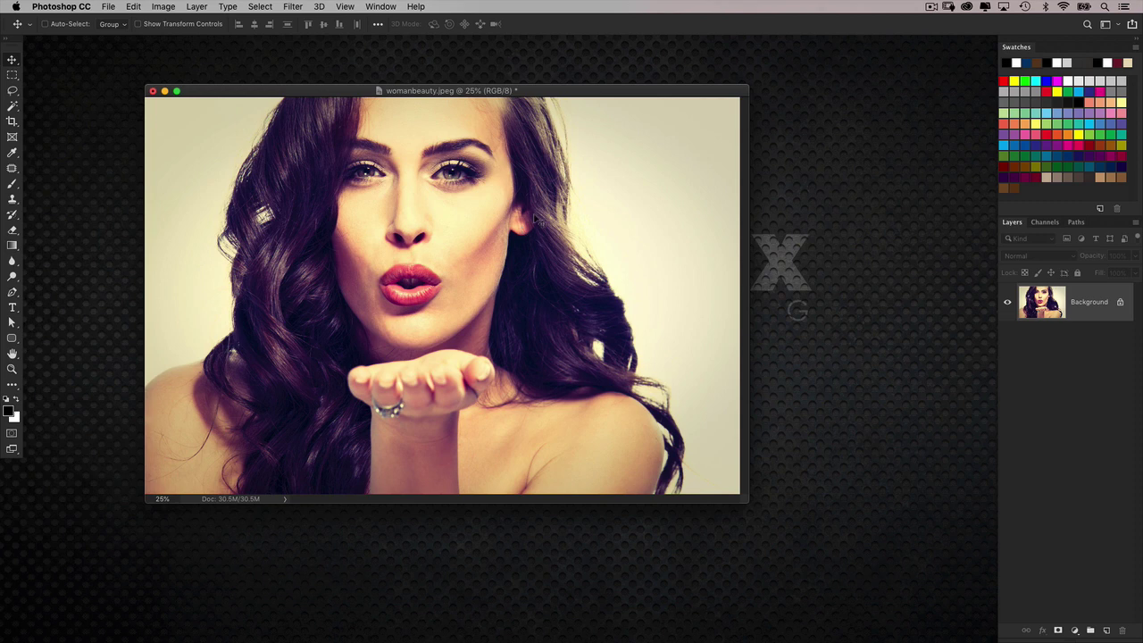
pyautogui.moveTo(509, 89); pyautogui.dragTo(521, 88)
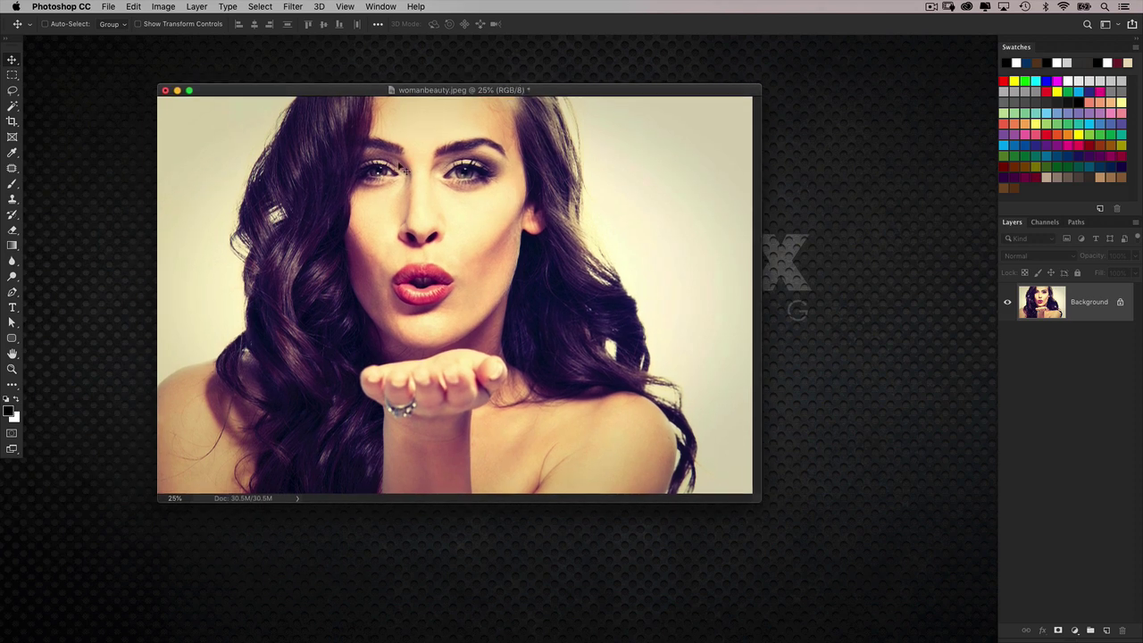
# - Minimize the portrait, hide Photoshop and select preview_newspaper.jpg on the desktop
pyautogui.click(177, 92)
pyautogui.press('super+h')
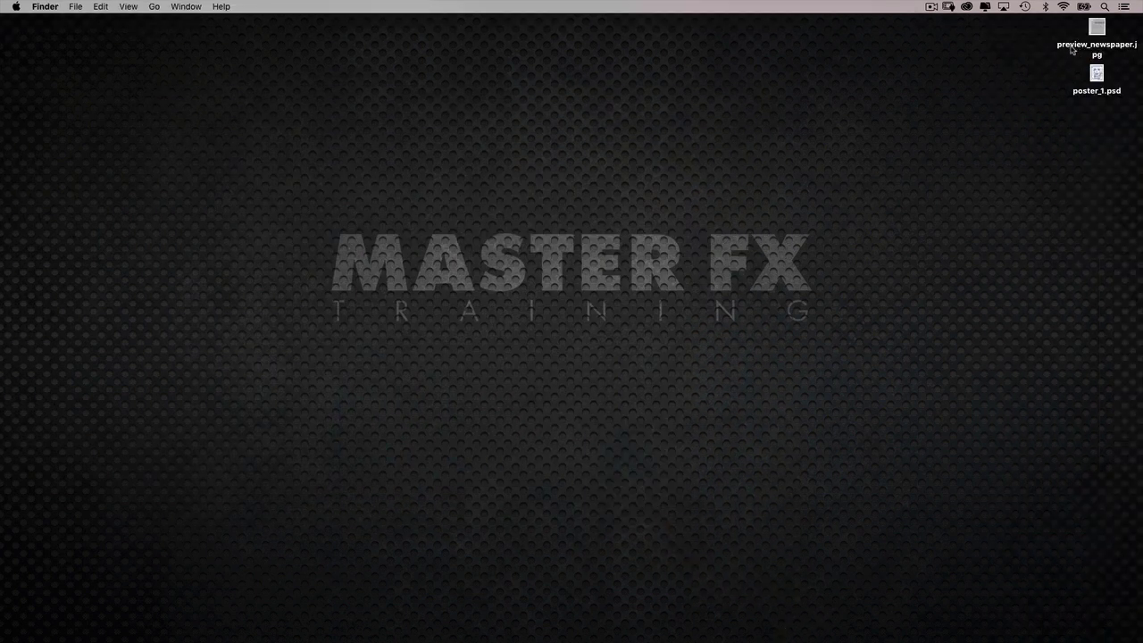
pyautogui.click(1100, 29)
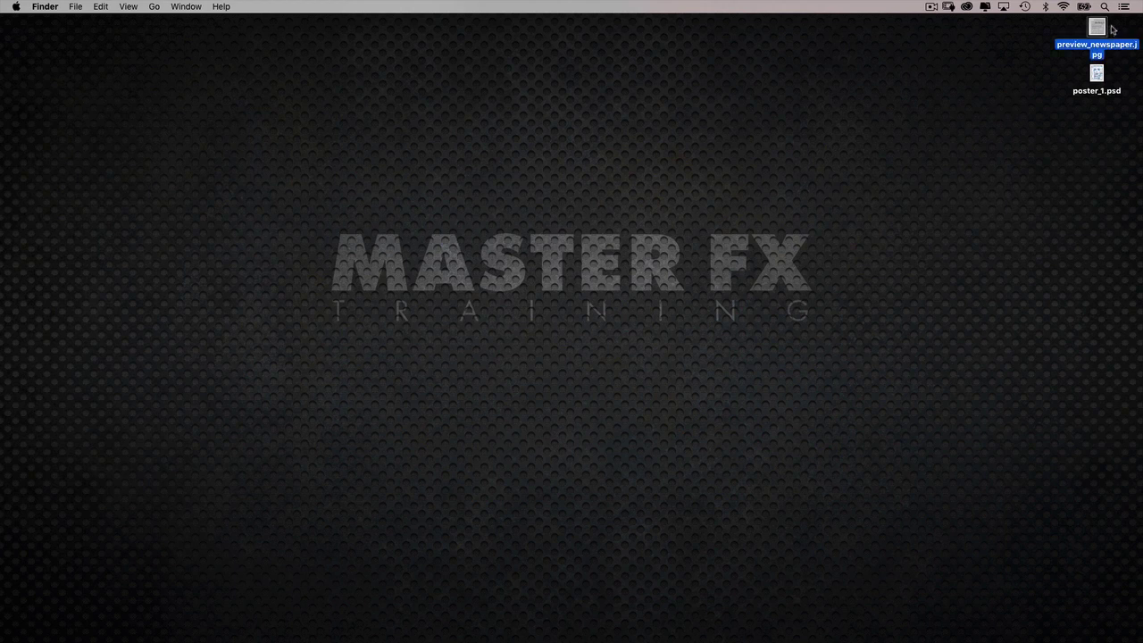
# - Preview preview_newspaper.jpg in Quick Look, centre the preview, then close it
pyautogui.press('space')
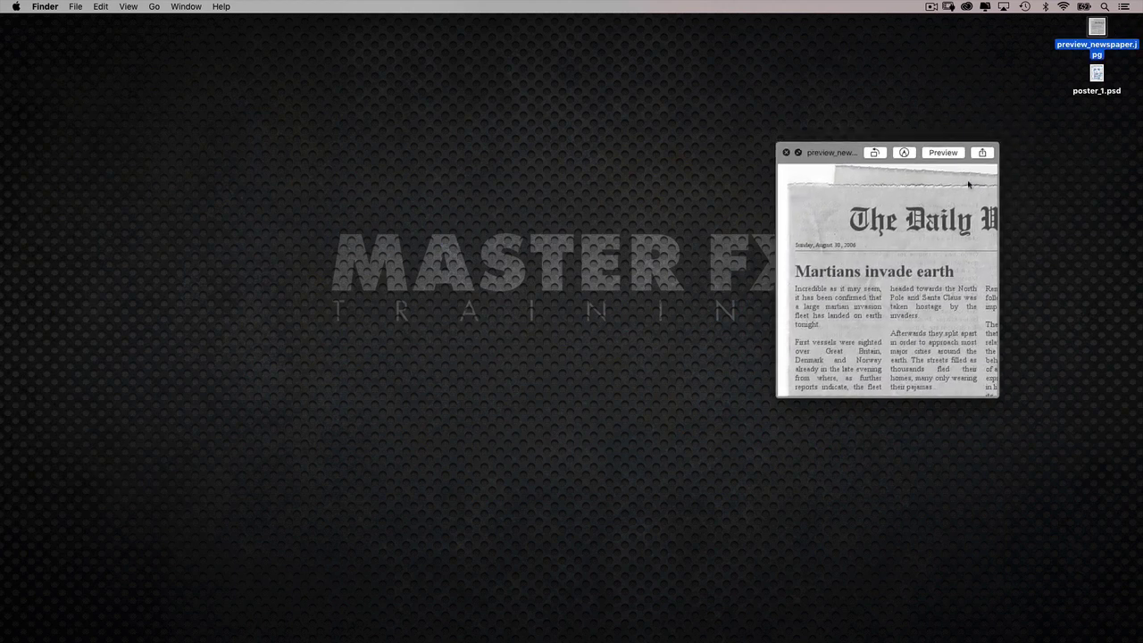
pyautogui.moveTo(964, 188); pyautogui.dragTo(581, 173)
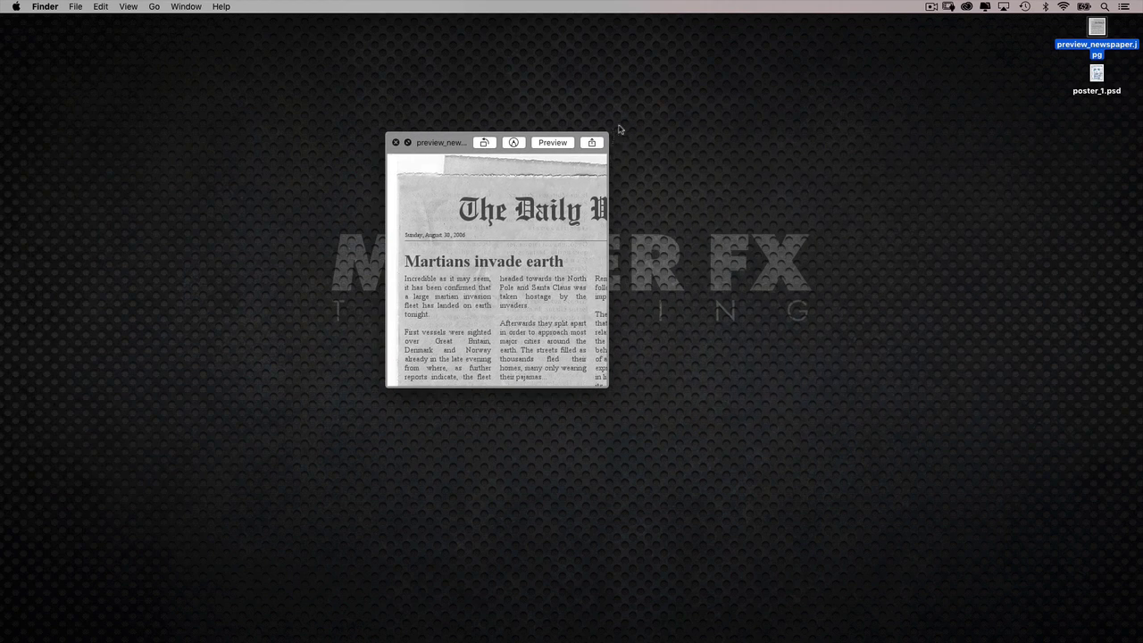
pyautogui.moveTo(553, 227); pyautogui.dragTo(533, 215)
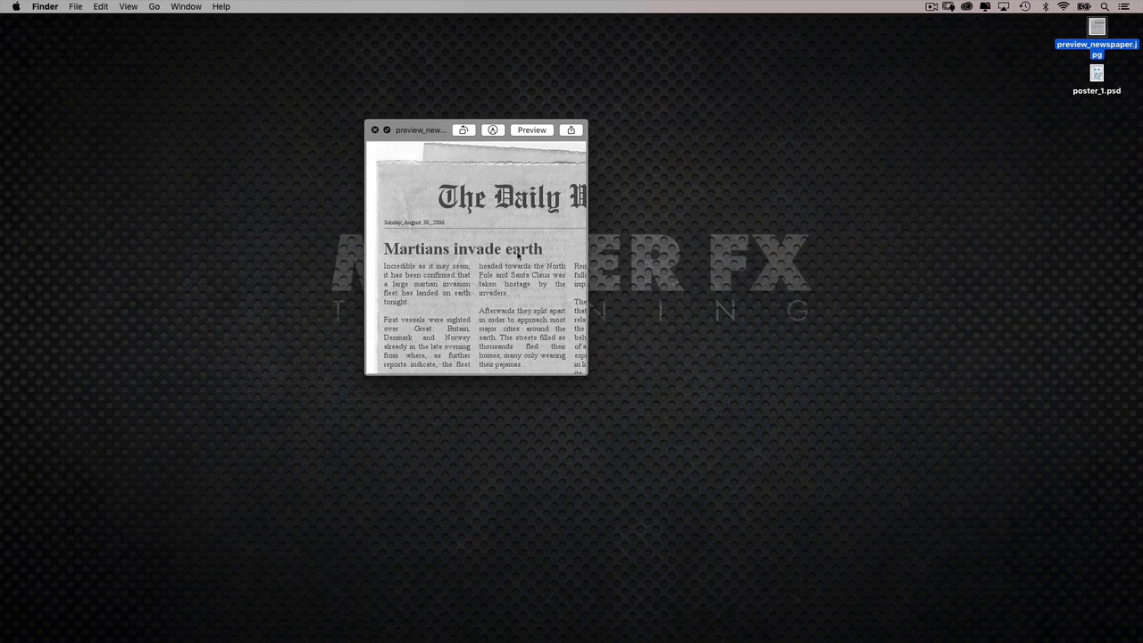
pyautogui.moveTo(506, 276)
pyautogui.mouseDown()
pyautogui.moveTo(482, 291)
pyautogui.moveTo(510, 269)
pyautogui.mouseUp()
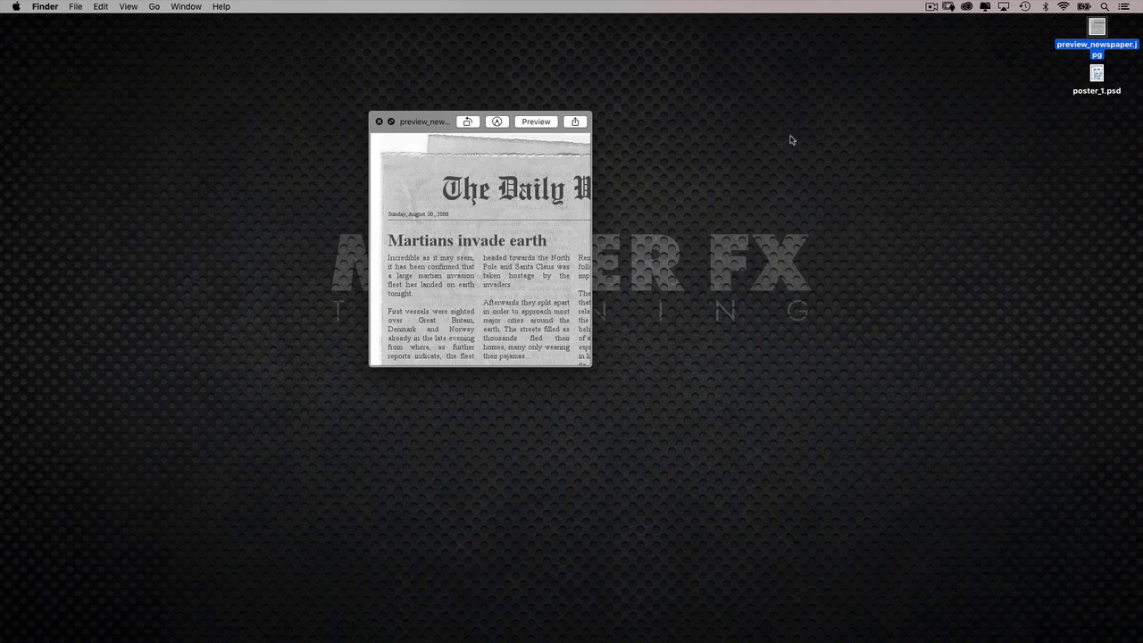
pyautogui.press('space')
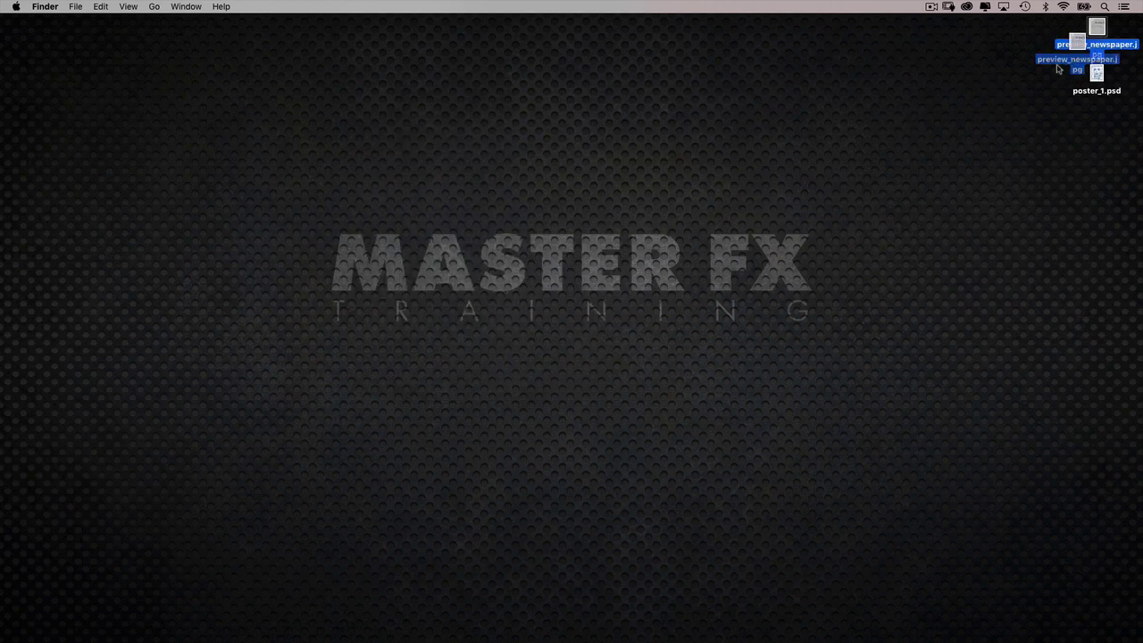
# - Open preview_newspaper.jpg in Photoshop via the Dock icon and enlarge its document window
pyautogui.moveTo(379, 635)
pyautogui.moveTo(380, 635); pyautogui.dragTo(316, 618)
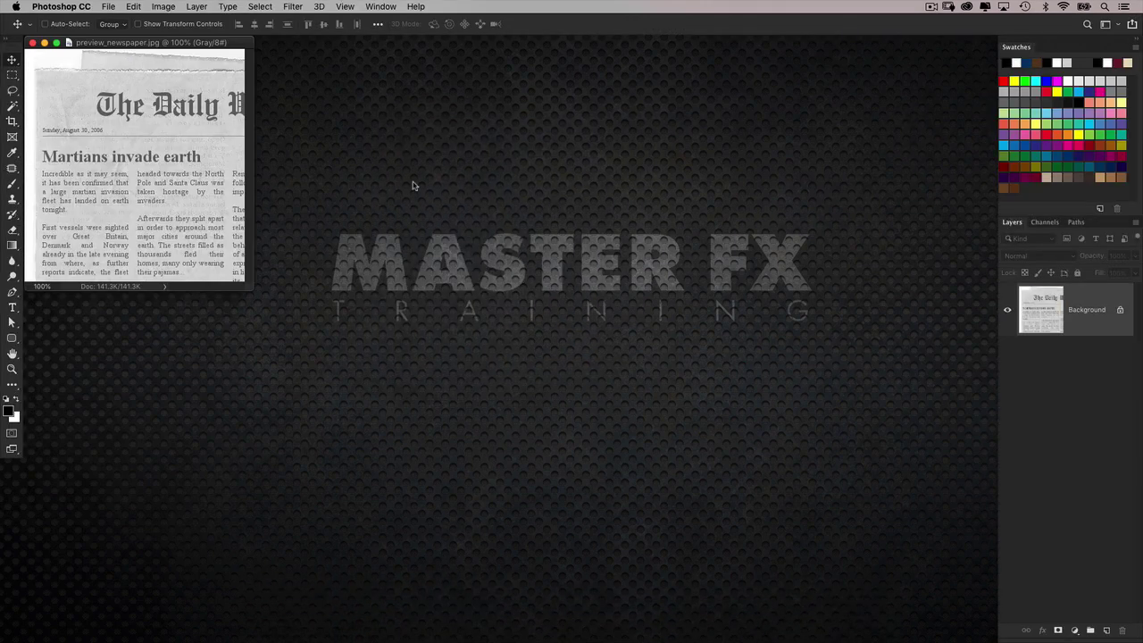
pyautogui.moveTo(222, 42); pyautogui.dragTo(442, 96)
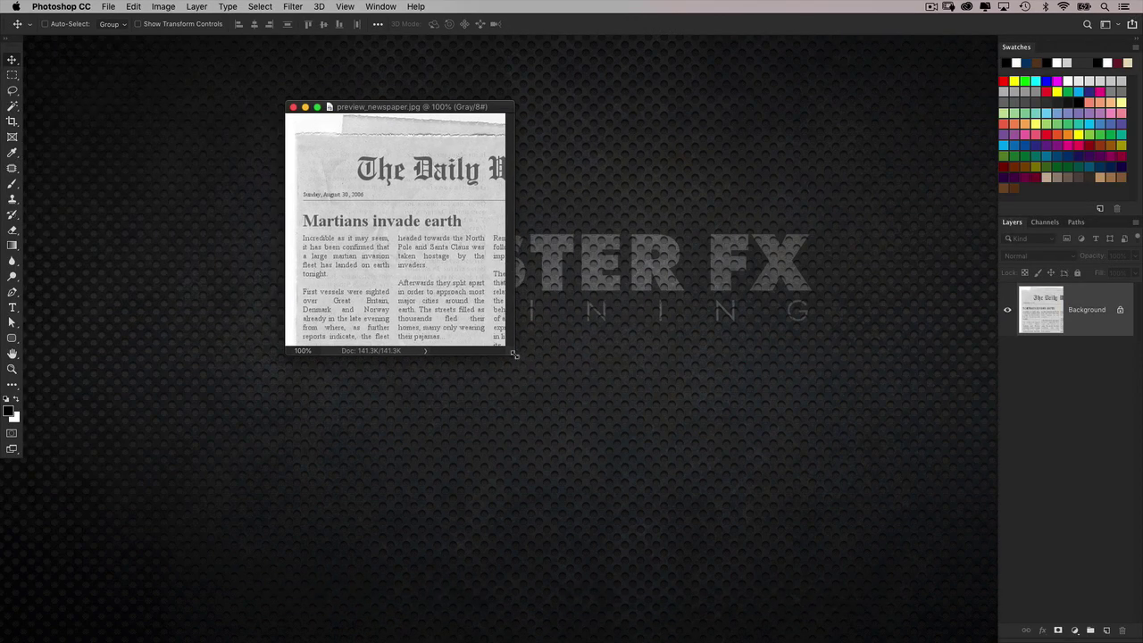
pyautogui.moveTo(511, 354); pyautogui.dragTo(611, 418)
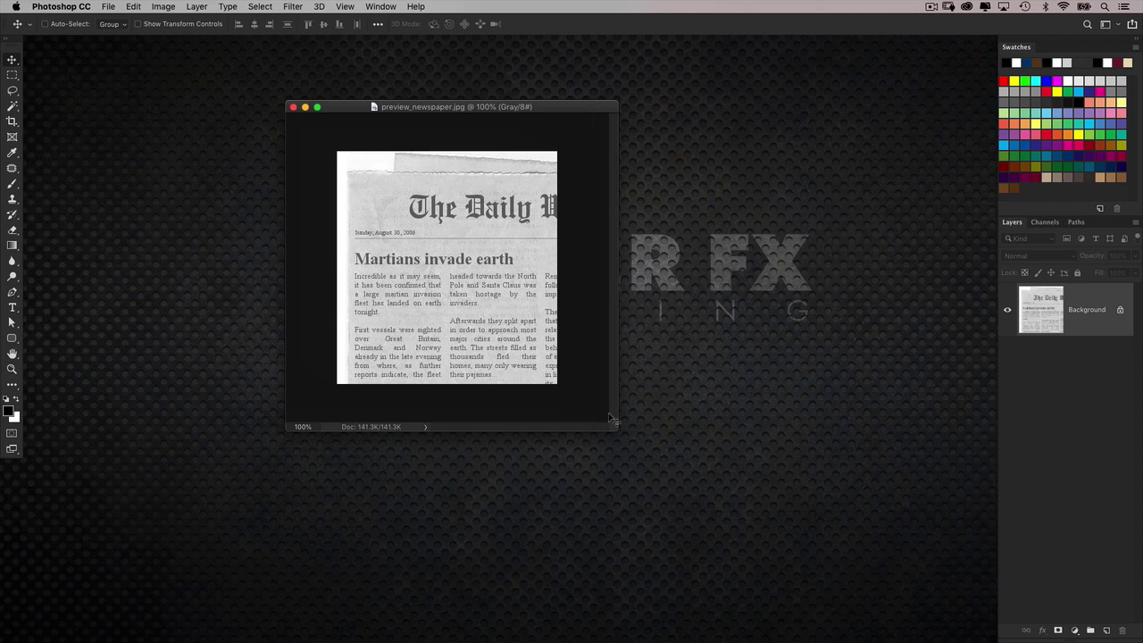
# - Set Levels on the newspaper to black input 48 and white input 201
pyautogui.press('super+l')
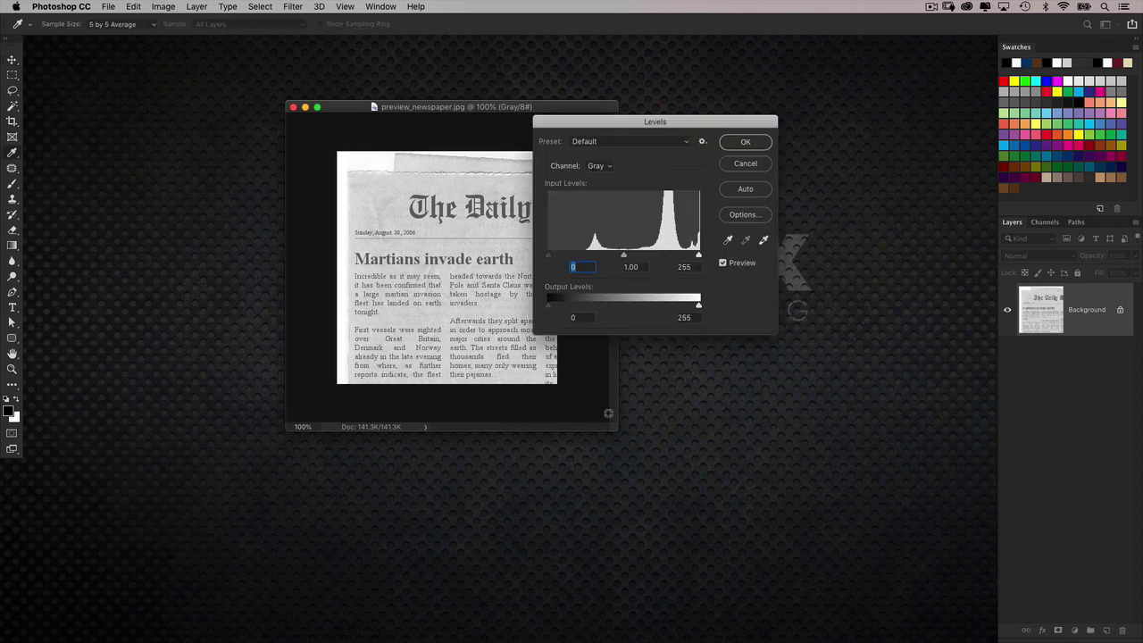
pyautogui.moveTo(593, 126); pyautogui.dragTo(657, 128)
pyautogui.moveTo(580, 106); pyautogui.dragTo(495, 105)
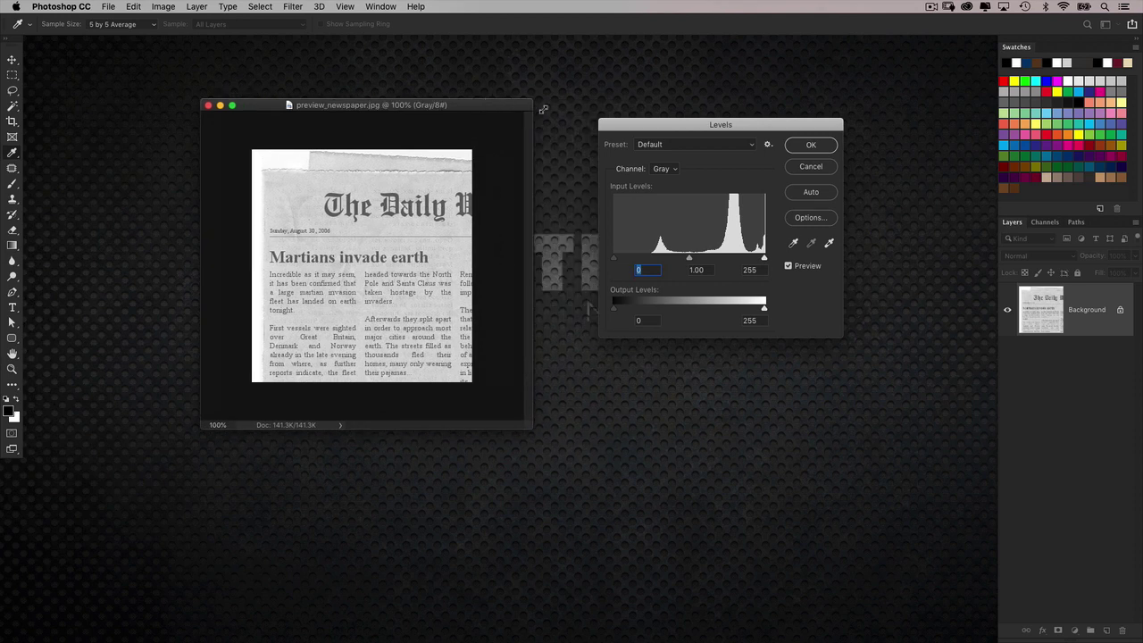
pyautogui.moveTo(675, 130); pyautogui.dragTo(644, 136)
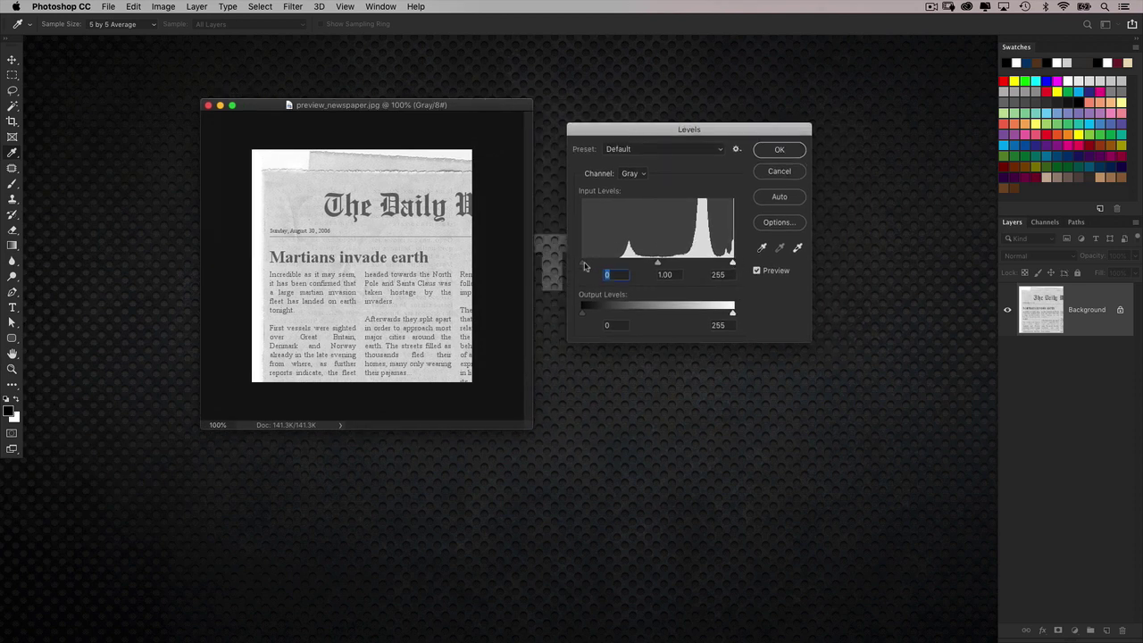
pyautogui.moveTo(583, 262); pyautogui.dragTo(602, 265)
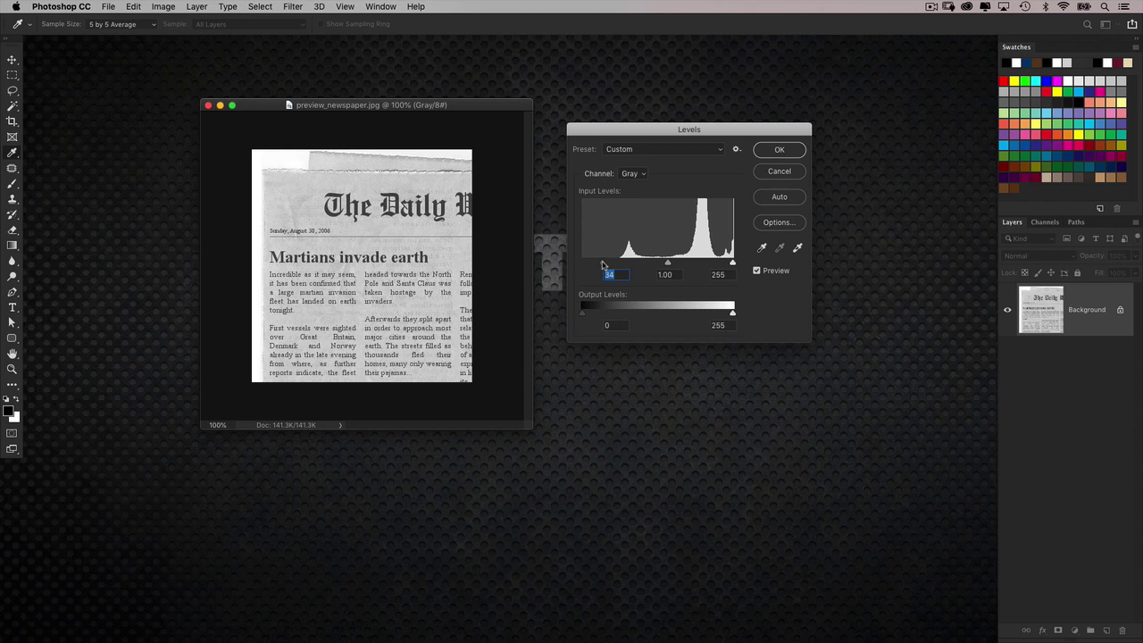
pyautogui.moveTo(732, 264)
pyautogui.mouseDown()
pyautogui.moveTo(668, 265)
pyautogui.moveTo(720, 265)
pyautogui.mouseUp()
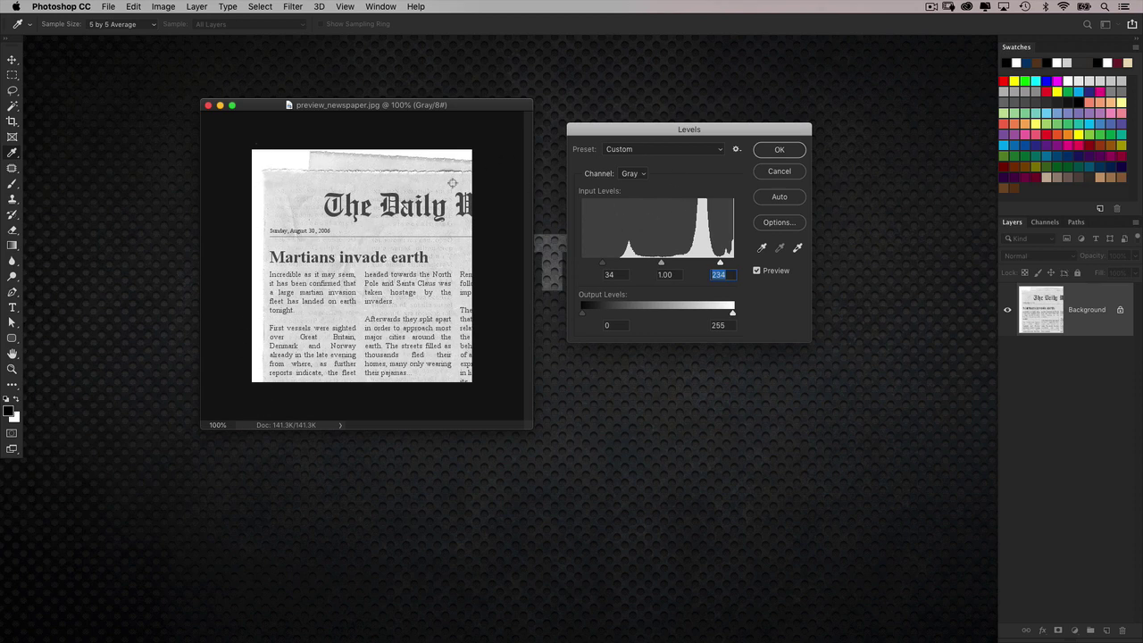
pyautogui.moveTo(719, 264); pyautogui.dragTo(700, 268)
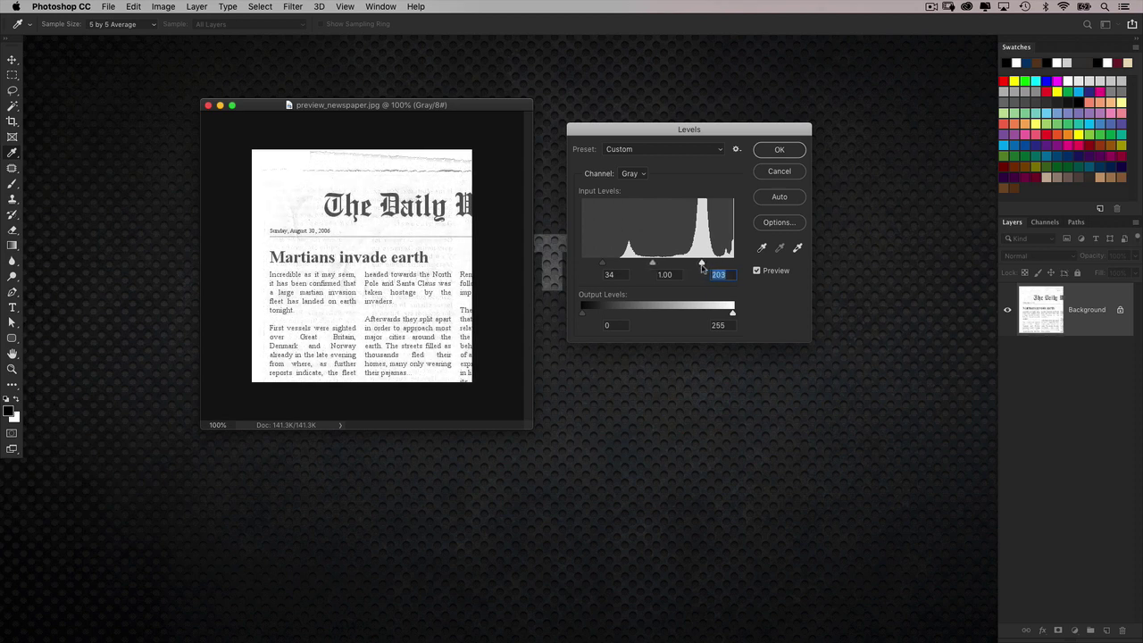
pyautogui.moveTo(700, 266); pyautogui.dragTo(698, 266)
pyautogui.moveTo(603, 261); pyautogui.dragTo(610, 265)
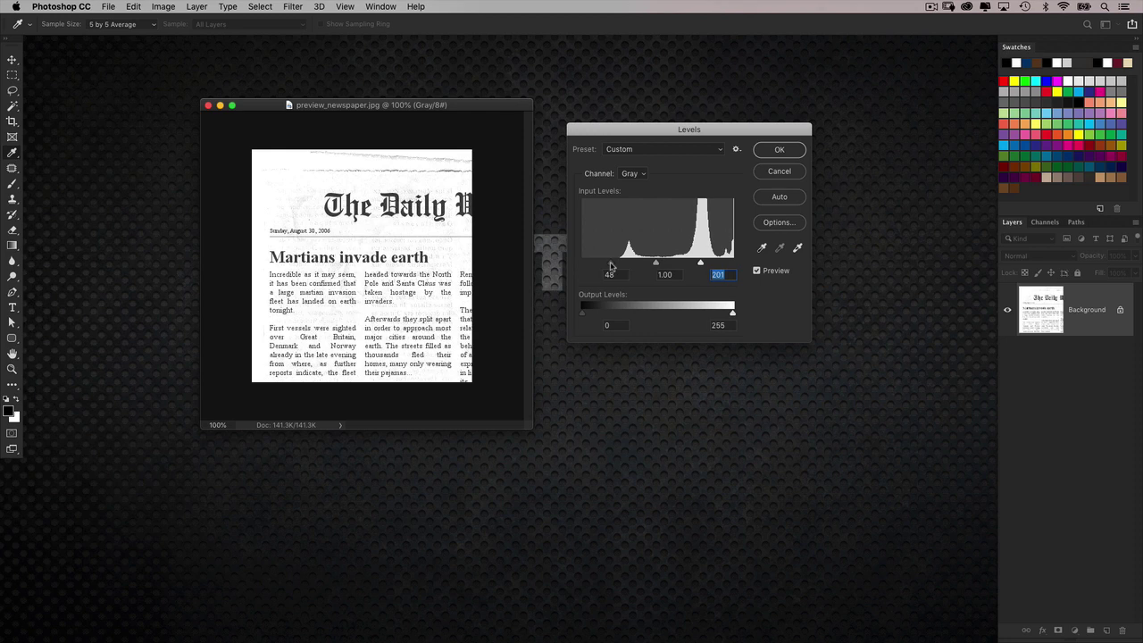
pyautogui.click(611, 264)
# - Confirm the Levels adjustment on the newspaper image
pyautogui.click(775, 150)
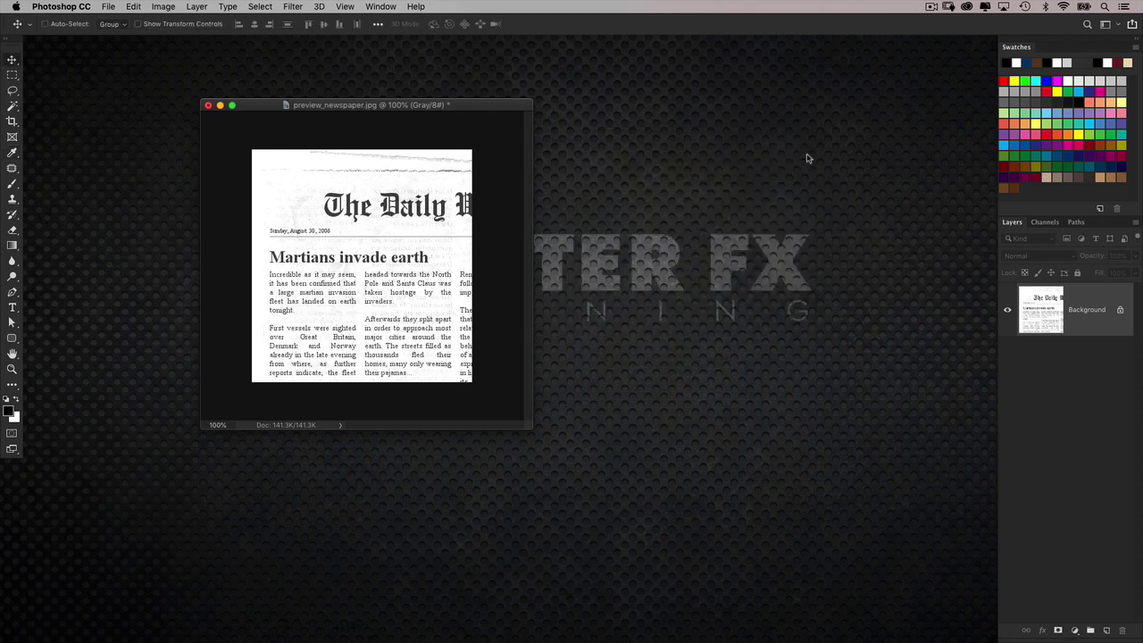
pyautogui.moveTo(465, 100); pyautogui.dragTo(459, 96)
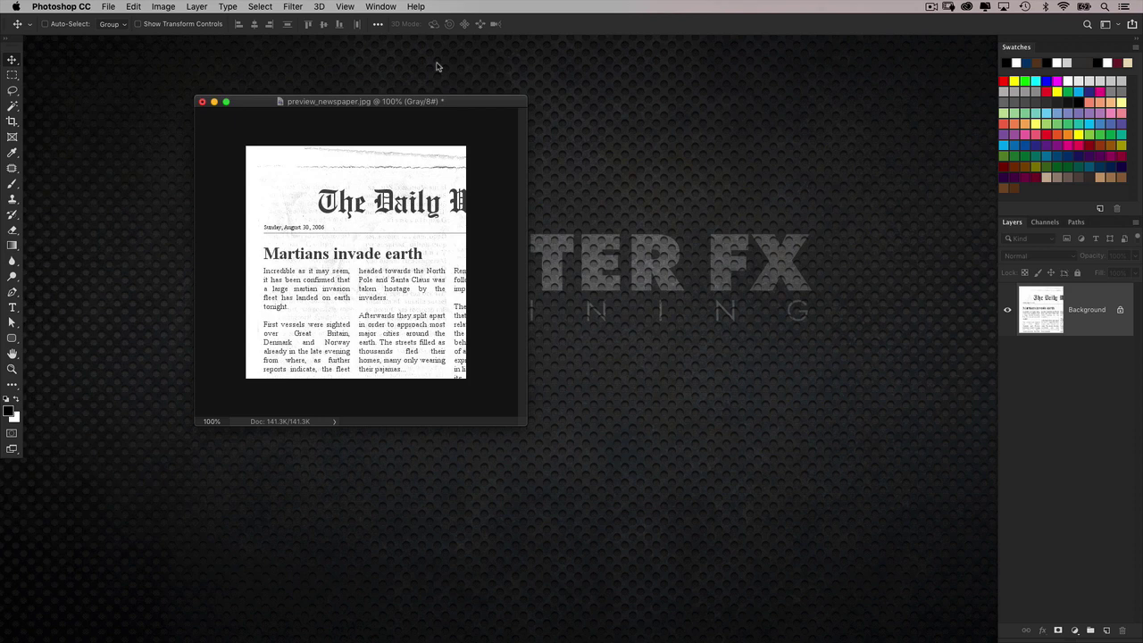
pyautogui.moveTo(348, 107); pyautogui.dragTo(342, 104)
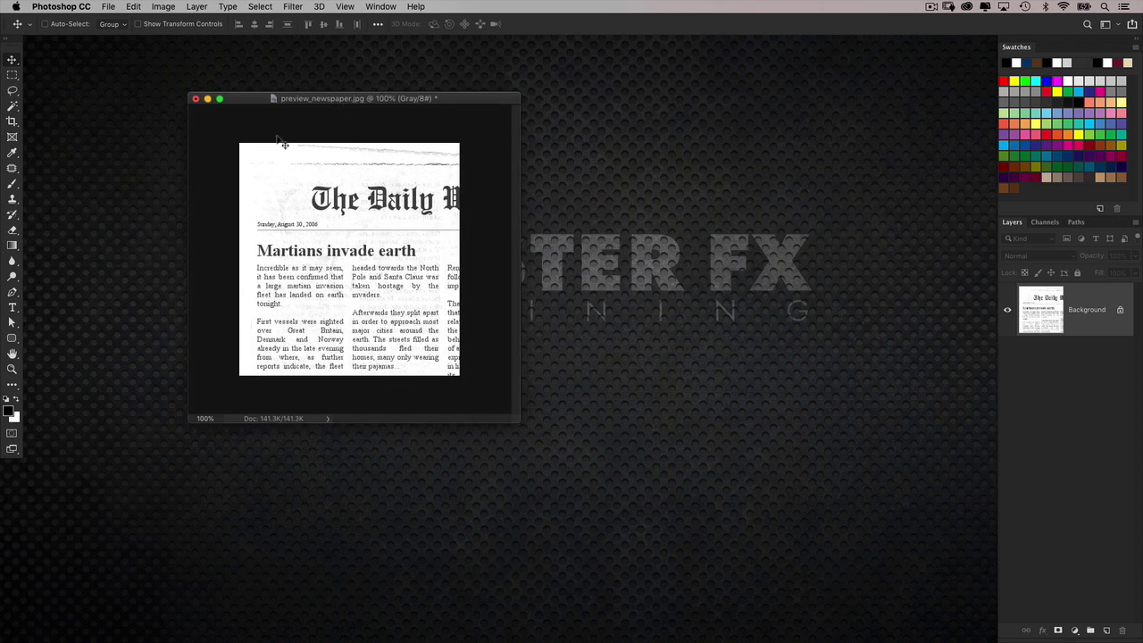
# - Define the newspaper image as a brush preset named 'Newspaper Brush 1'
pyautogui.click(116, 6)
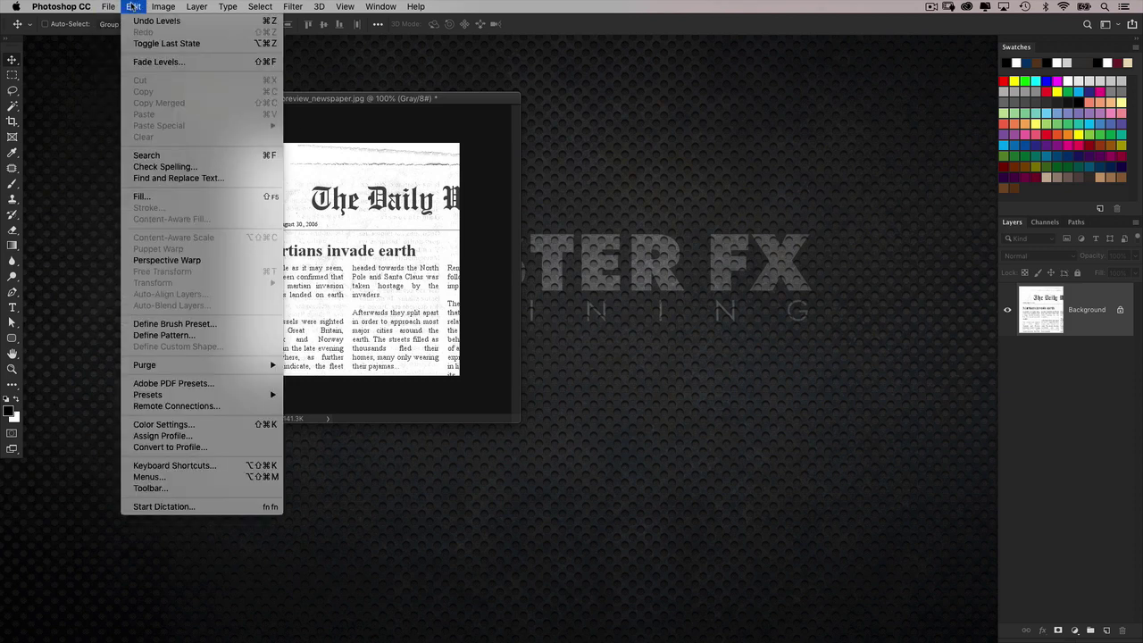
pyautogui.click(174, 323)
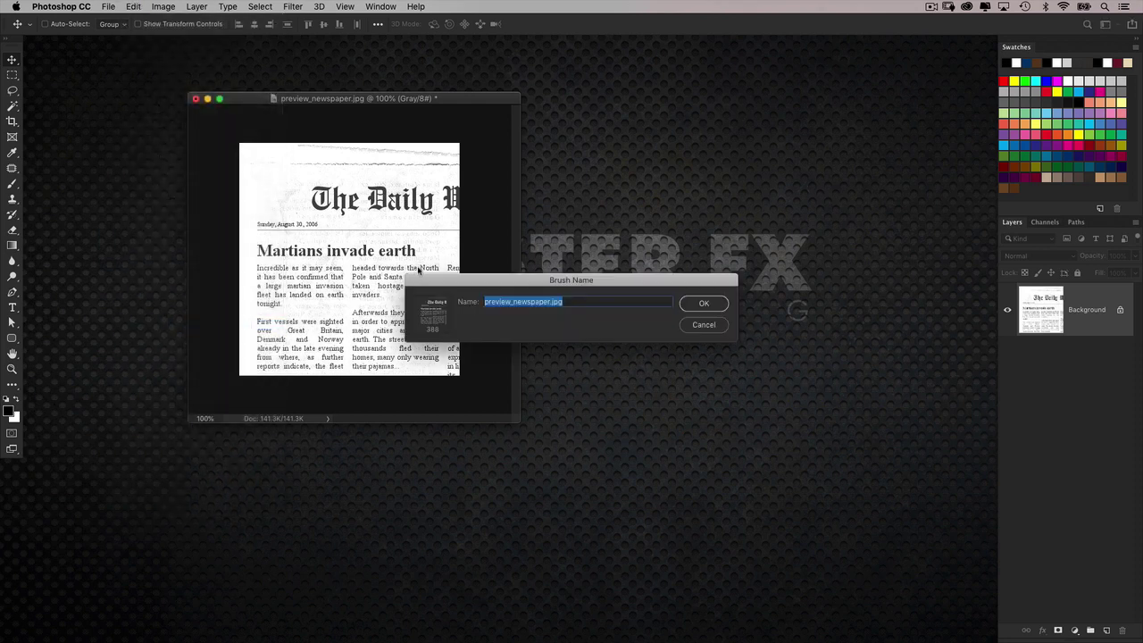
pyautogui.write('Newspaper Brush 1')
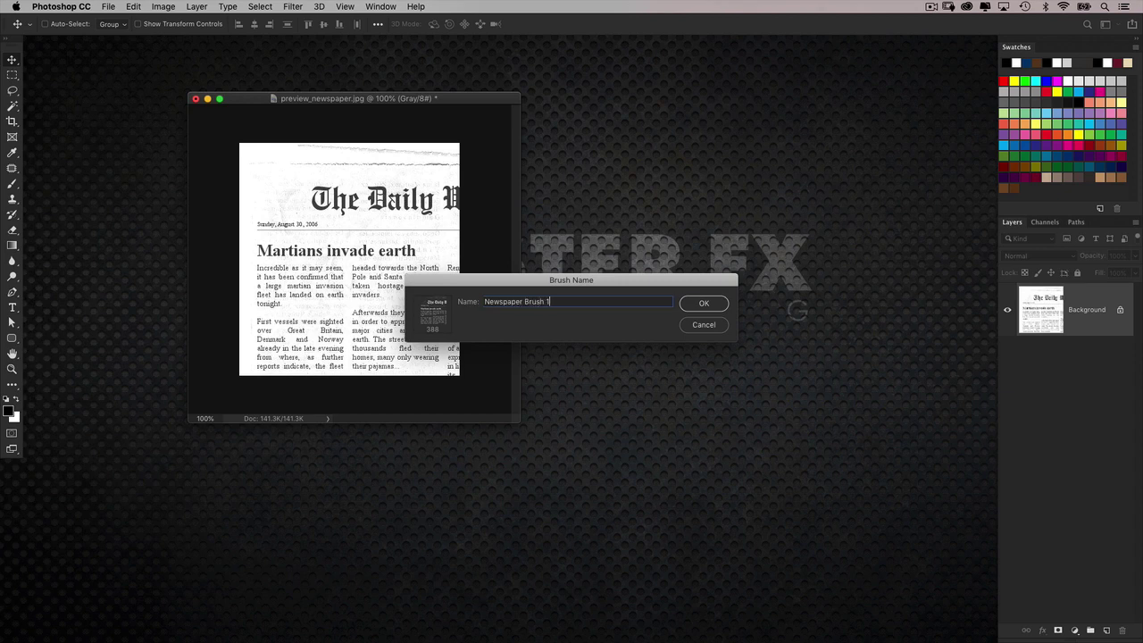
pyautogui.press('Return')
# - Test-stamp the newspaper brush on the canvas, then undo the stroke
pyautogui.moveTo(456, 100); pyautogui.dragTo(443, 98)
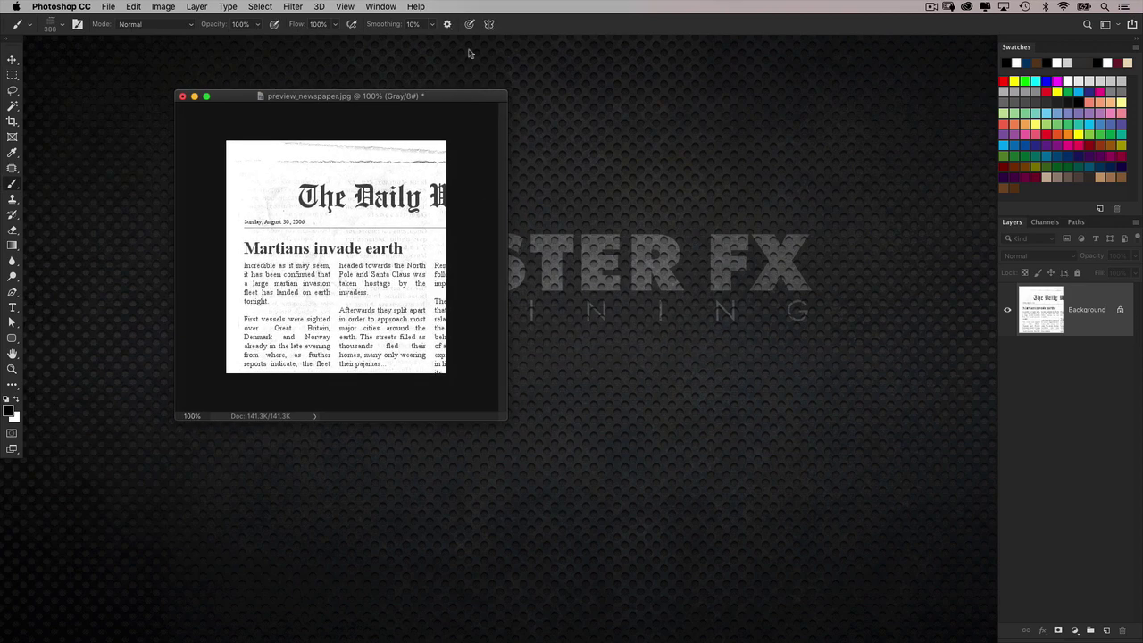
pyautogui.moveTo(384, 178)
pyautogui.mouseDown()
pyautogui.moveTo(392, 205)
pyautogui.moveTo(357, 223)
pyautogui.moveTo(375, 241)
pyautogui.moveTo(339, 259)
pyautogui.moveTo(357, 241)
pyautogui.moveTo(330, 268)
pyautogui.moveTo(349, 250)
pyautogui.moveTo(370, 257)
pyautogui.mouseUp()
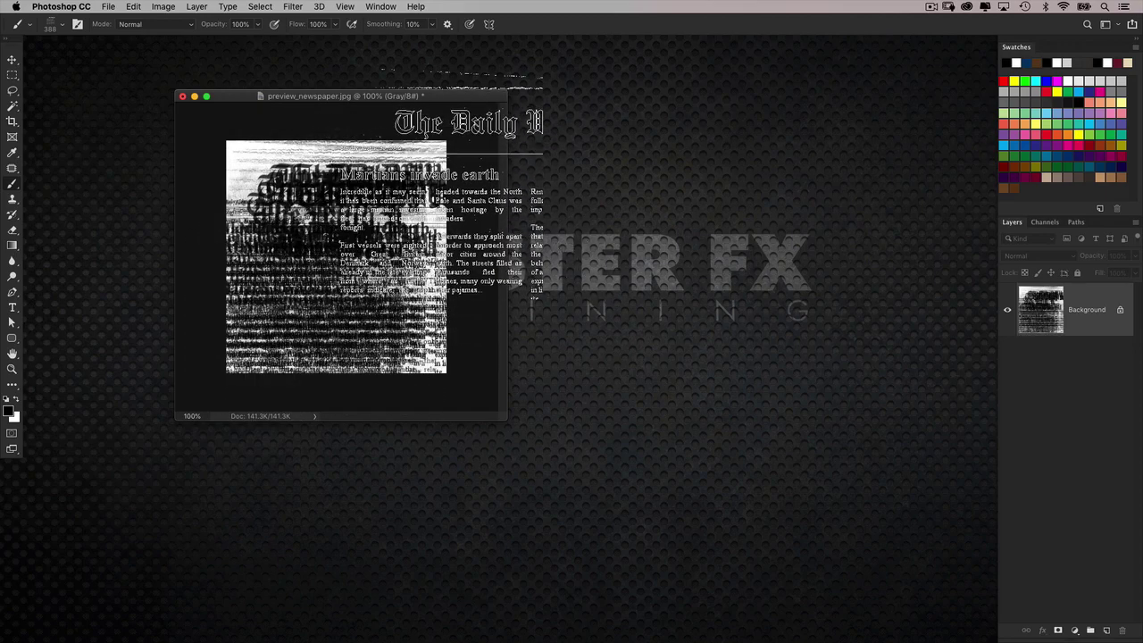
pyautogui.press('super+z')
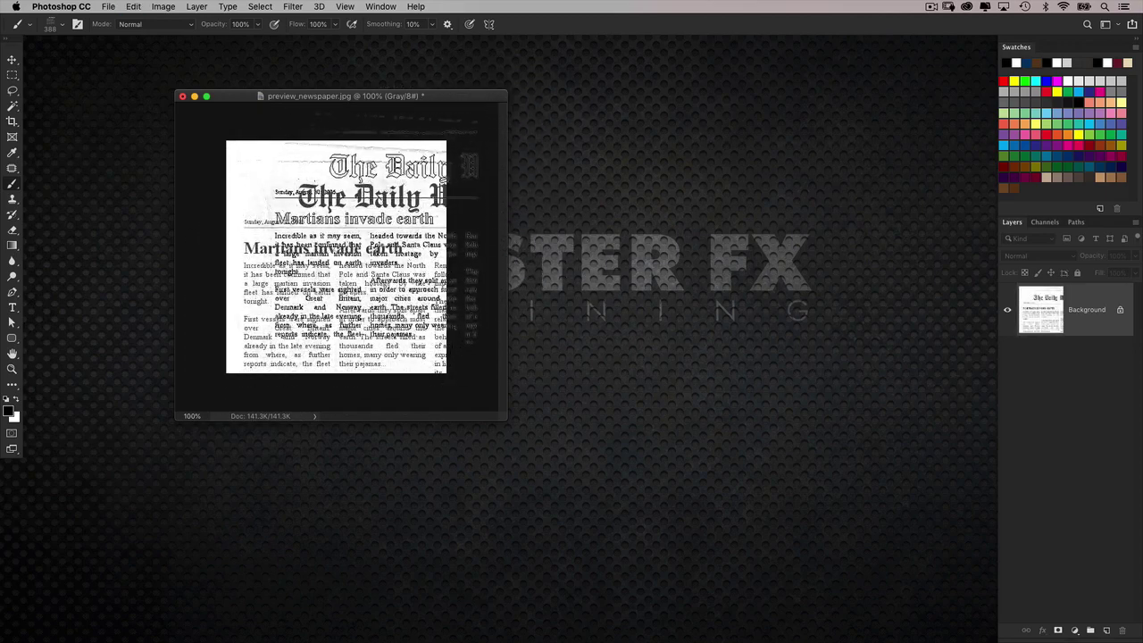
# - Minimize the newspaper, restore womanbeauty.jpeg, and start a 1500 × 2000 px, 100 ppi document
pyautogui.click(196, 96)
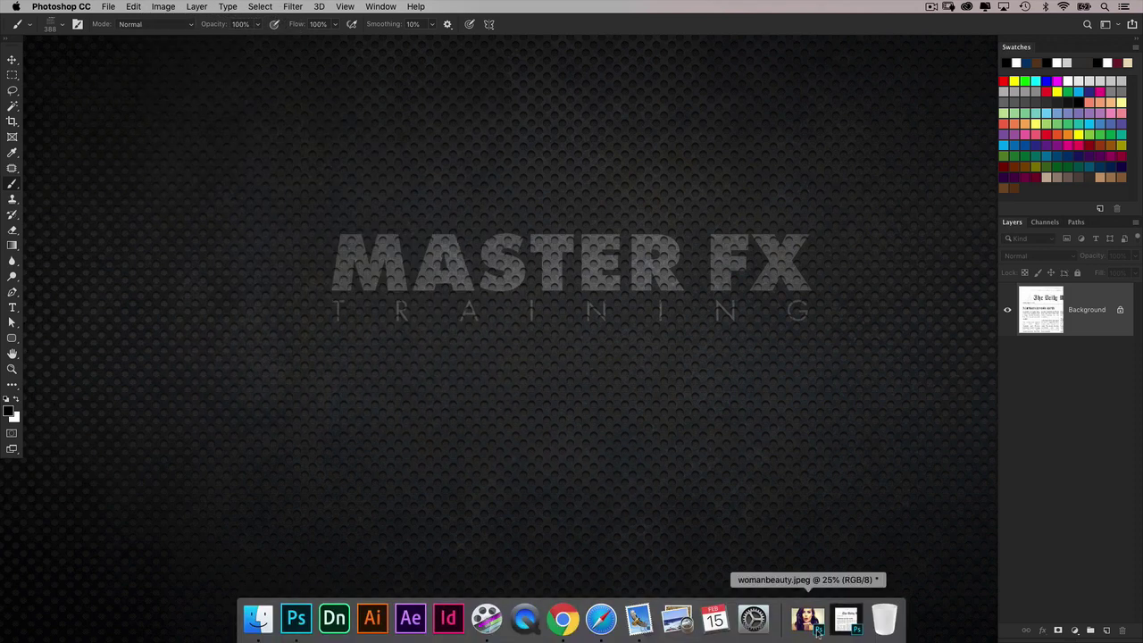
pyautogui.click(820, 628)
pyautogui.moveTo(484, 89); pyautogui.dragTo(536, 95)
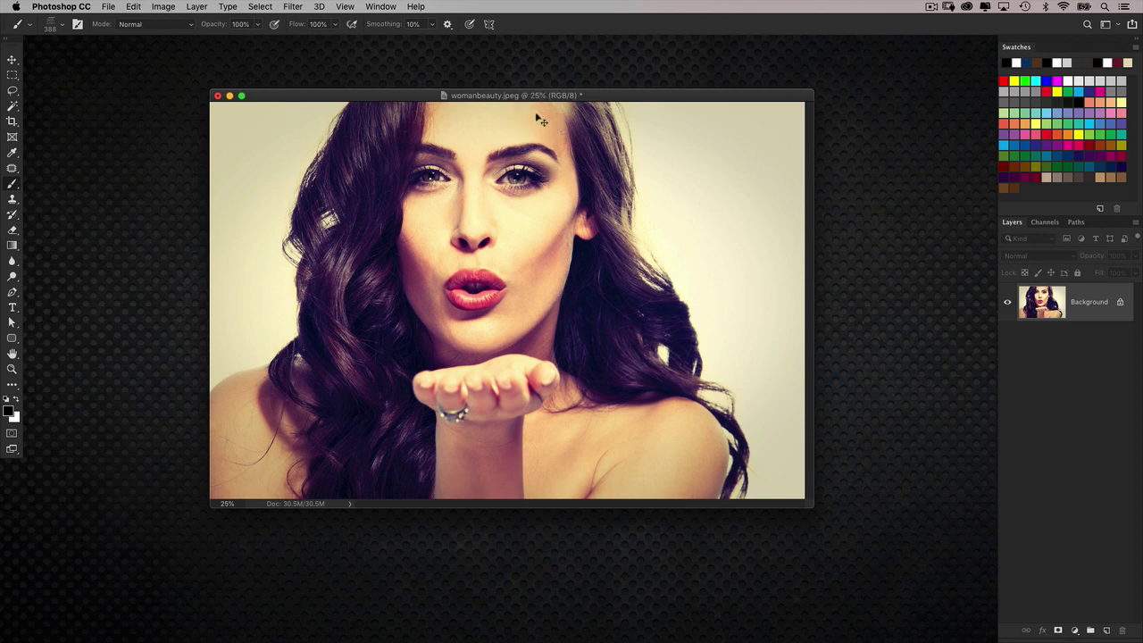
pyautogui.press('super+n')
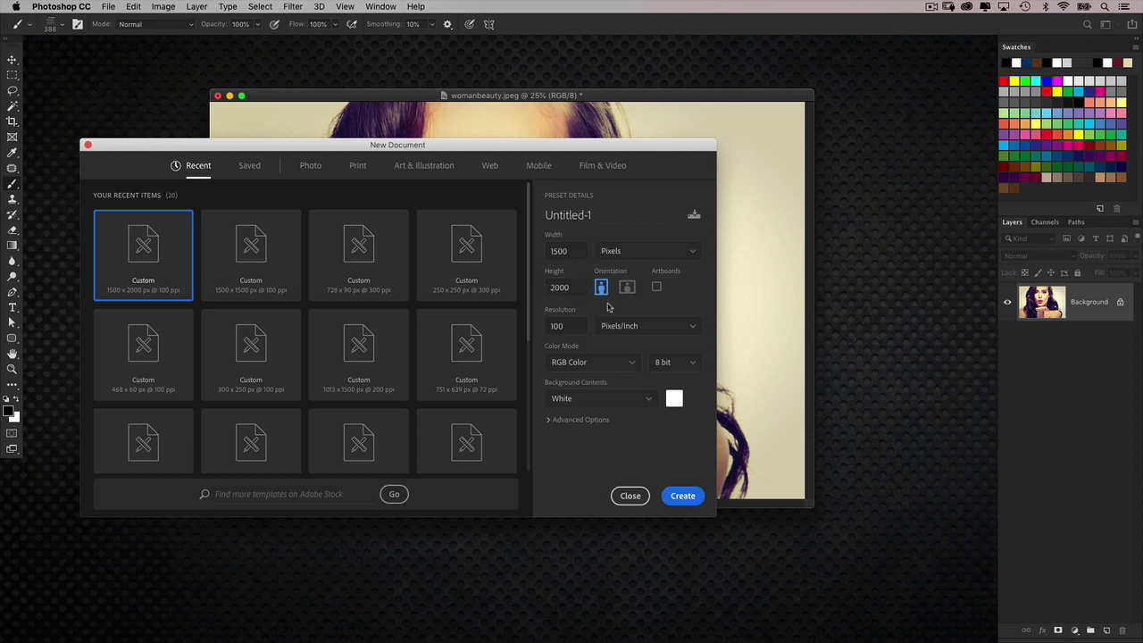
# - Create the 1500 × 2000 px canvas, drag the portrait into it, and close womanbeauty.jpeg
pyautogui.click(681, 496)
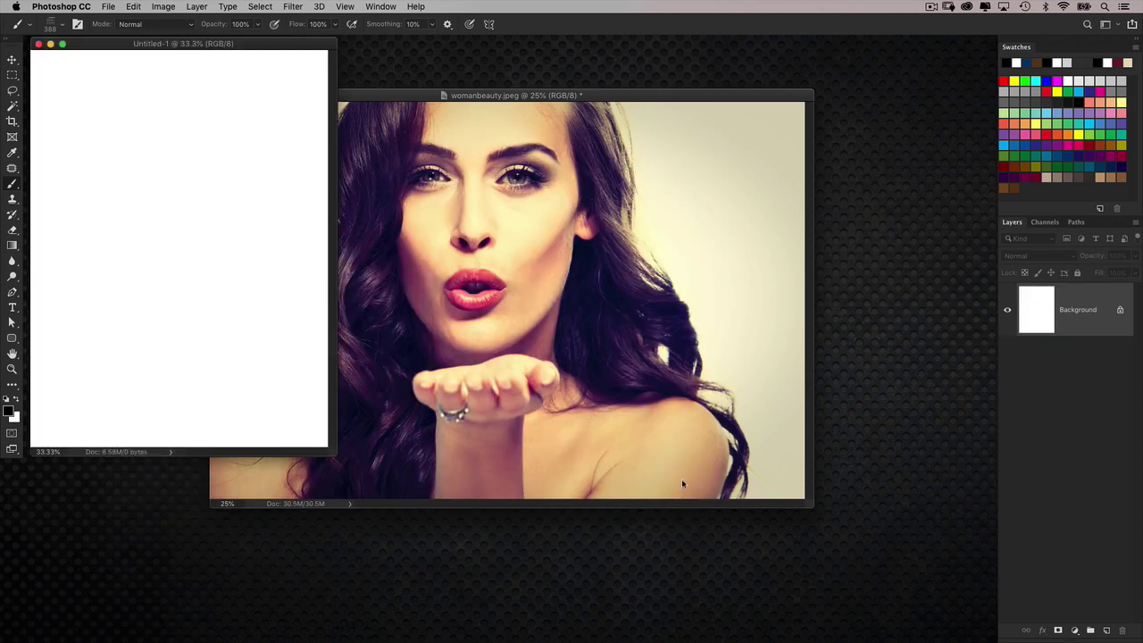
pyautogui.click(12, 59)
pyautogui.click(497, 151)
pyautogui.moveTo(507, 94); pyautogui.dragTo(690, 133)
pyautogui.moveTo(470, 136); pyautogui.dragTo(523, 135)
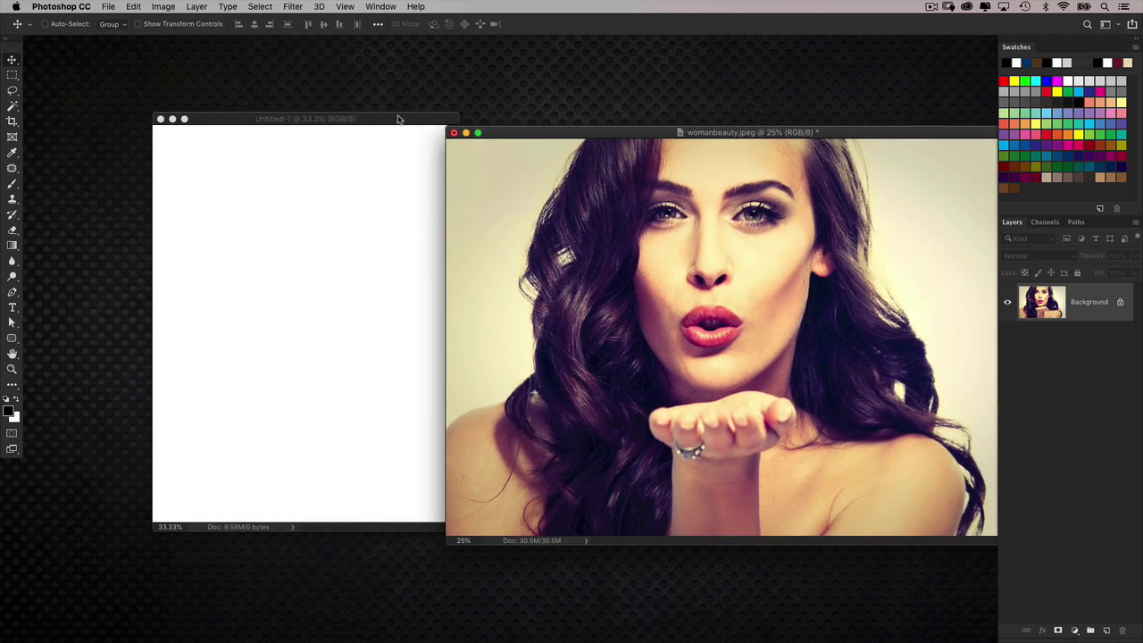
pyautogui.moveTo(399, 121); pyautogui.dragTo(358, 115)
pyautogui.click(515, 243)
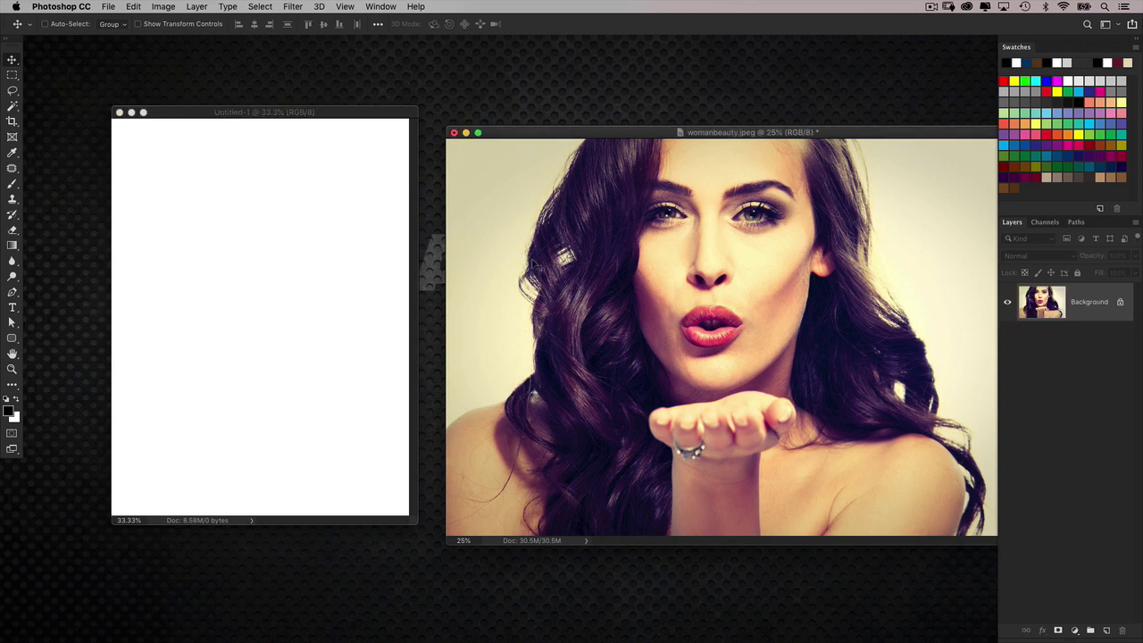
pyautogui.moveTo(536, 267); pyautogui.dragTo(284, 308)
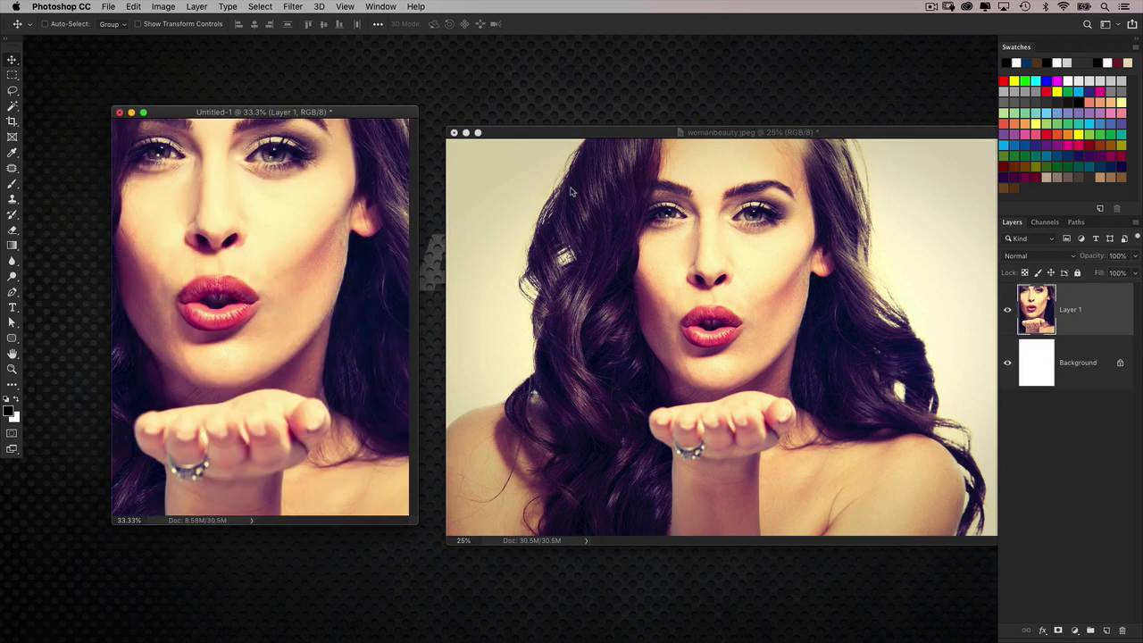
pyautogui.click(454, 132)
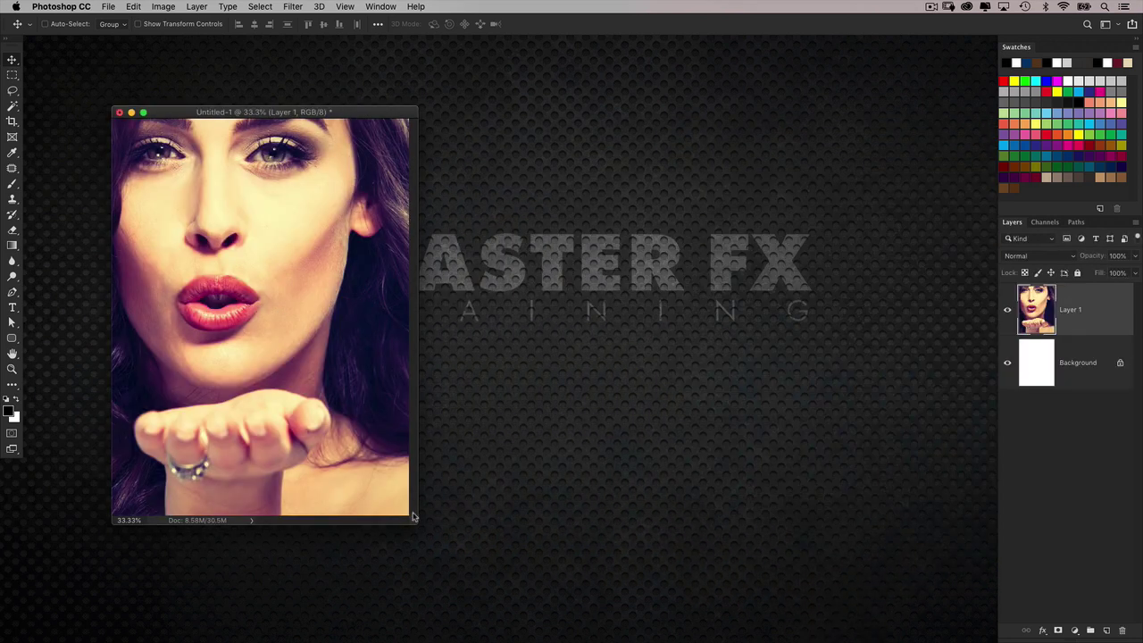
# - Position the portrait layer and scale it down to about 90% around its centre
pyautogui.moveTo(413, 517); pyautogui.dragTo(571, 582)
pyautogui.moveTo(378, 316)
pyautogui.mouseDown()
pyautogui.moveTo(363, 306)
pyautogui.moveTo(372, 325)
pyautogui.moveTo(385, 322)
pyautogui.mouseUp()
pyautogui.moveTo(375, 374)
pyautogui.mouseDown()
pyautogui.moveTo(375, 357)
pyautogui.moveTo(392, 360)
pyautogui.mouseUp()
pyautogui.press('super+t')
pyautogui.press('super+0')
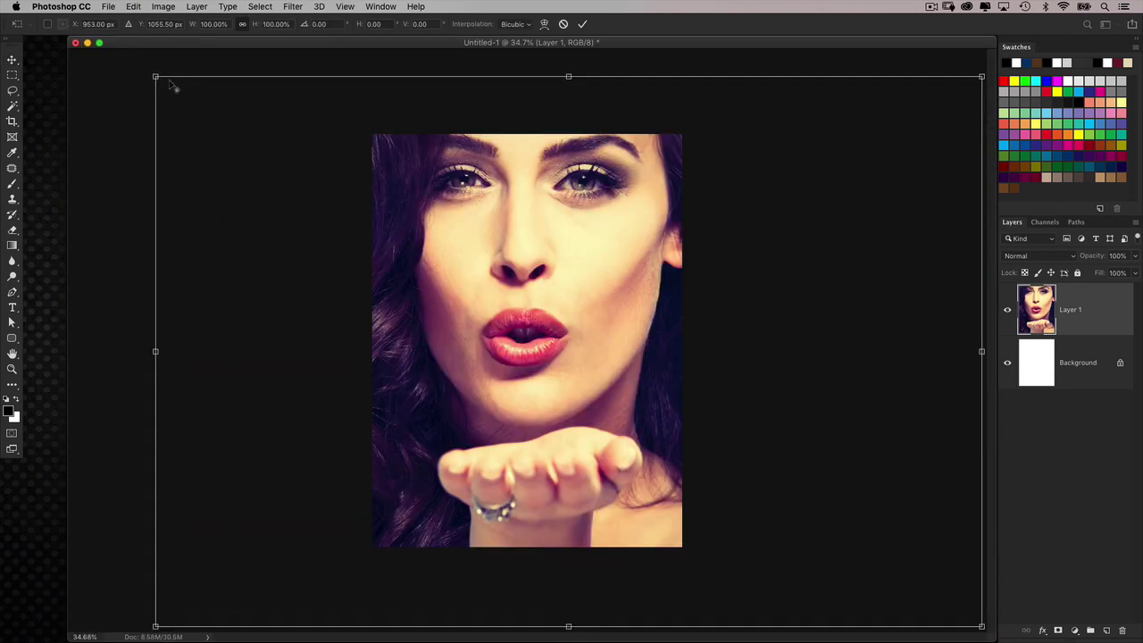
pyautogui.moveTo(157, 79); pyautogui.dragTo(212, 84)
pyautogui.press('Return')
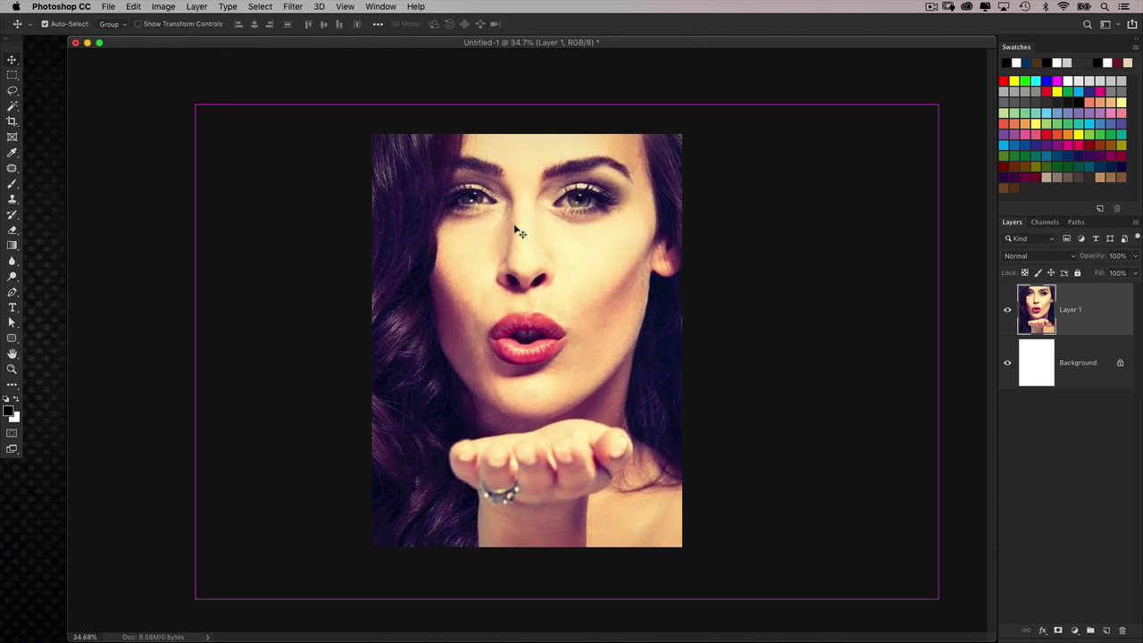
pyautogui.press('super+plus')
pyautogui.press('super+minus')
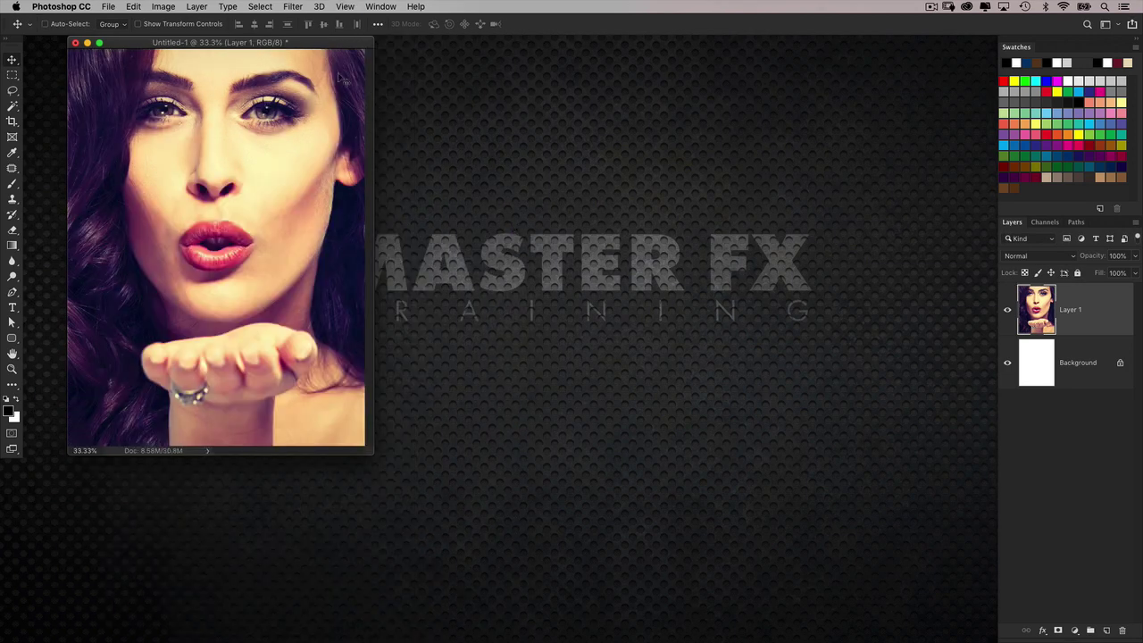
# - Float the Layers panel, make it taller, and float the Channels panel beside it
pyautogui.moveTo(336, 41); pyautogui.dragTo(383, 77)
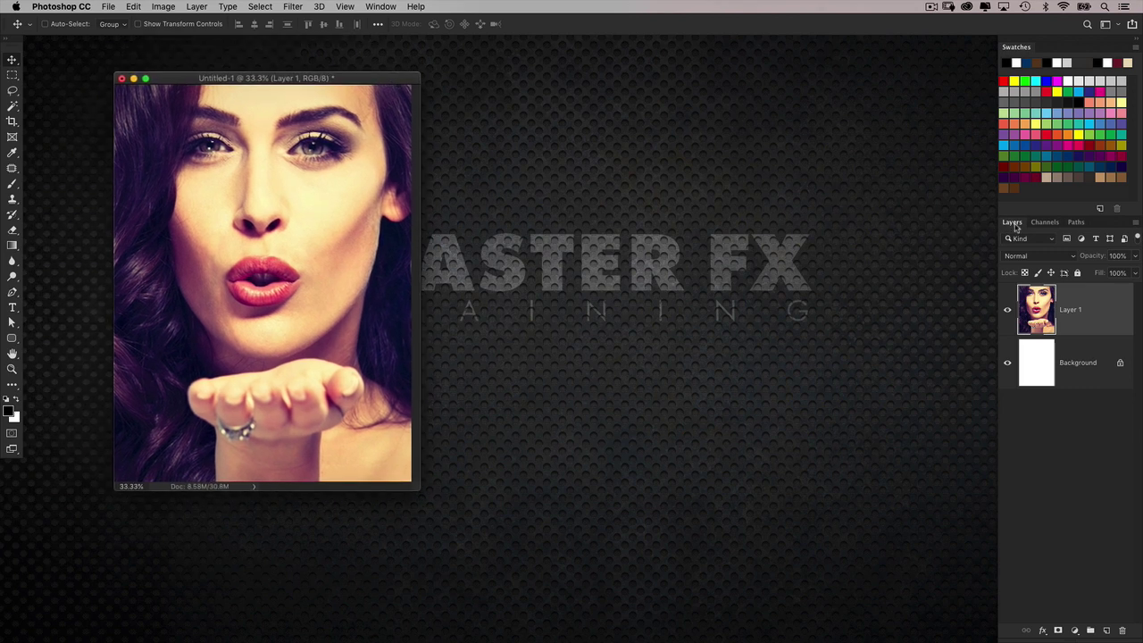
pyautogui.moveTo(1012, 222); pyautogui.dragTo(521, 110)
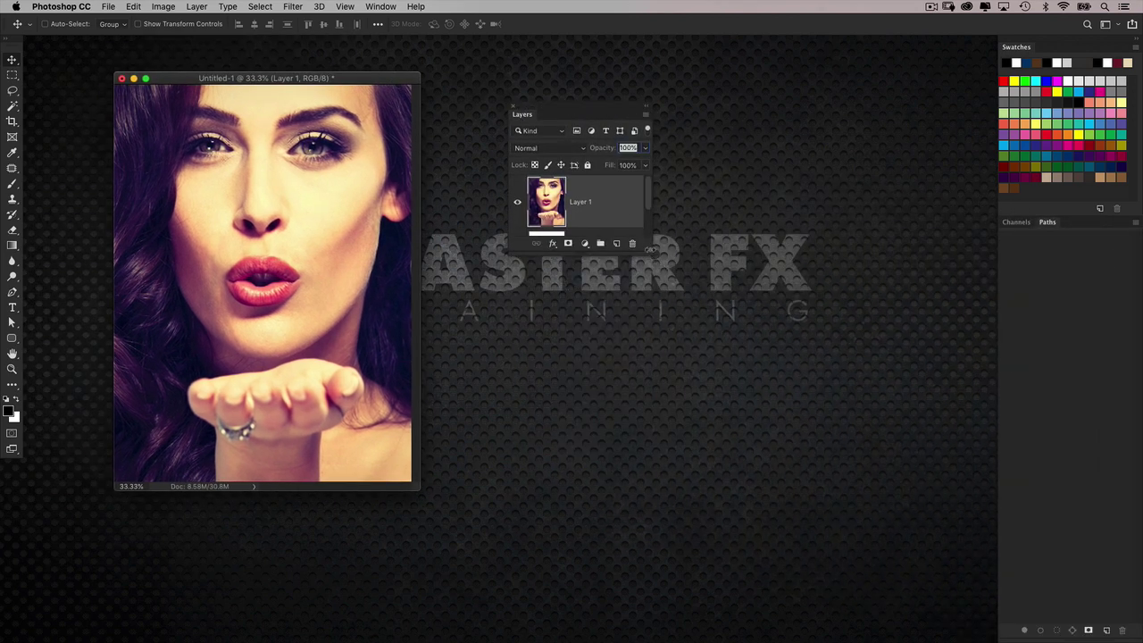
pyautogui.moveTo(648, 249); pyautogui.dragTo(648, 366)
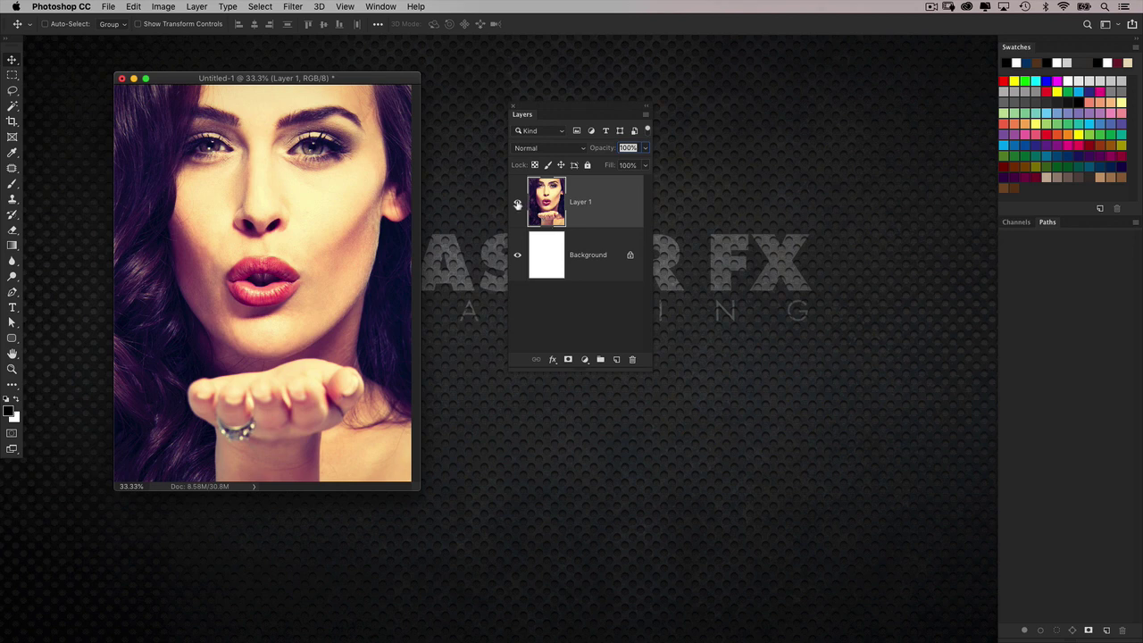
pyautogui.moveTo(571, 117); pyautogui.dragTo(549, 127)
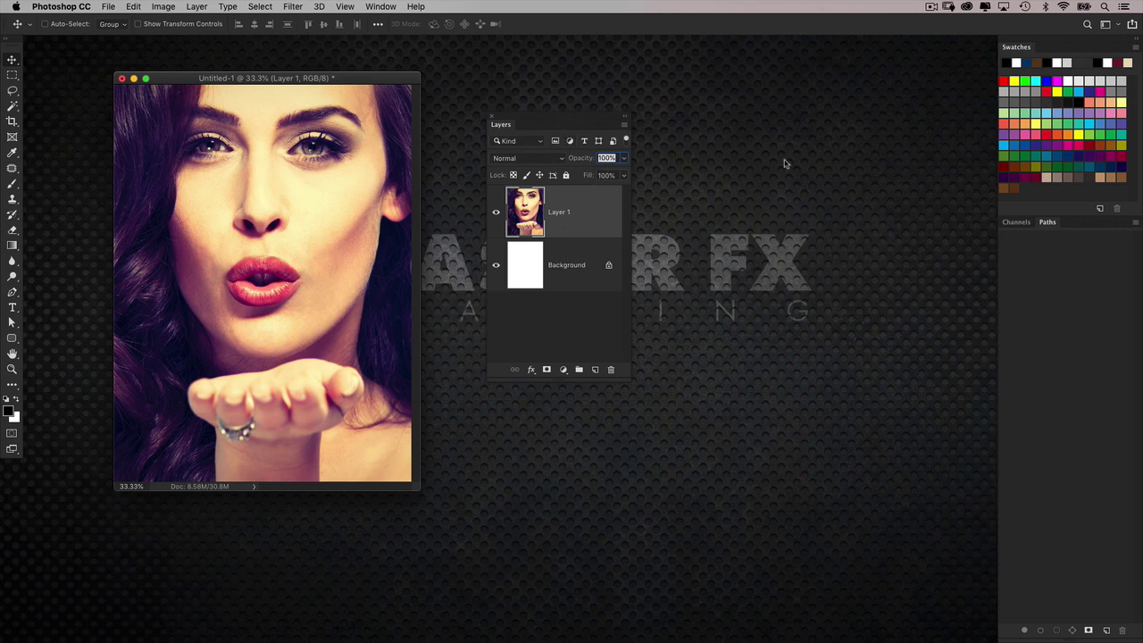
pyautogui.moveTo(1015, 222); pyautogui.dragTo(816, 375)
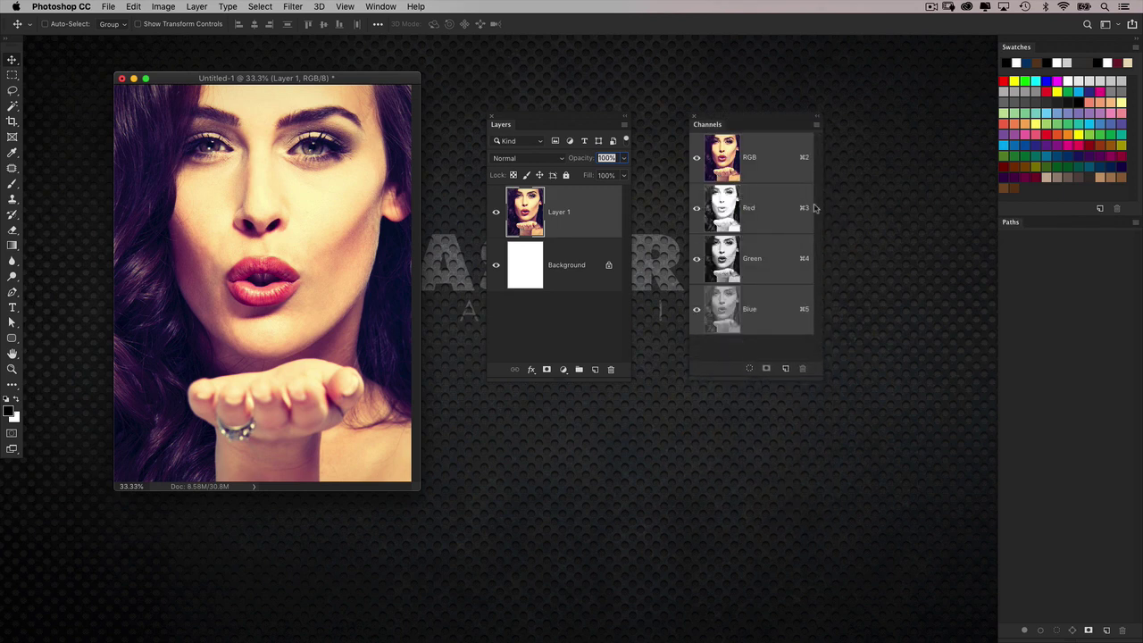
# - Compare the Red, Green and Blue channels against the RGB composite
pyautogui.moveTo(748, 122); pyautogui.dragTo(769, 136)
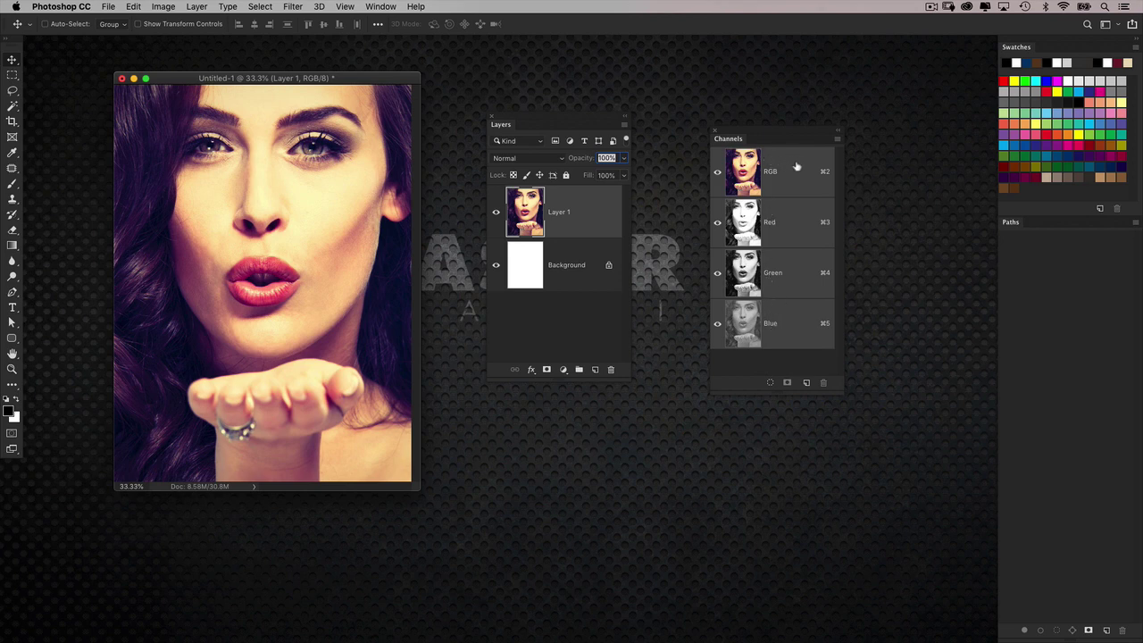
pyautogui.click(785, 230)
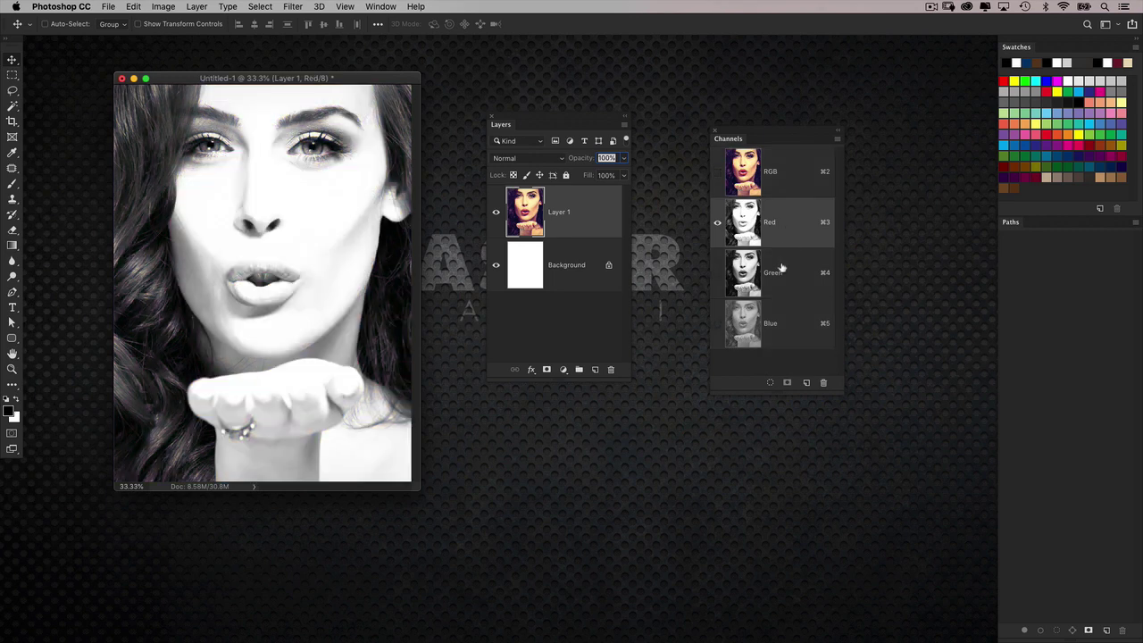
pyautogui.click(781, 270)
pyautogui.click(787, 314)
pyautogui.click(789, 184)
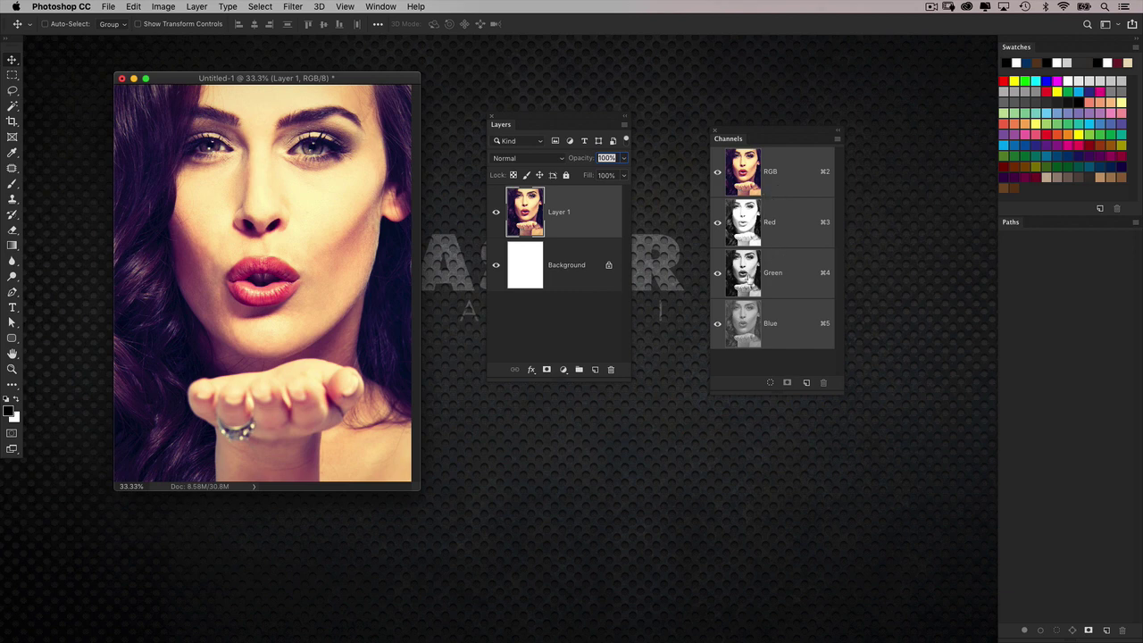
pyautogui.click(772, 275)
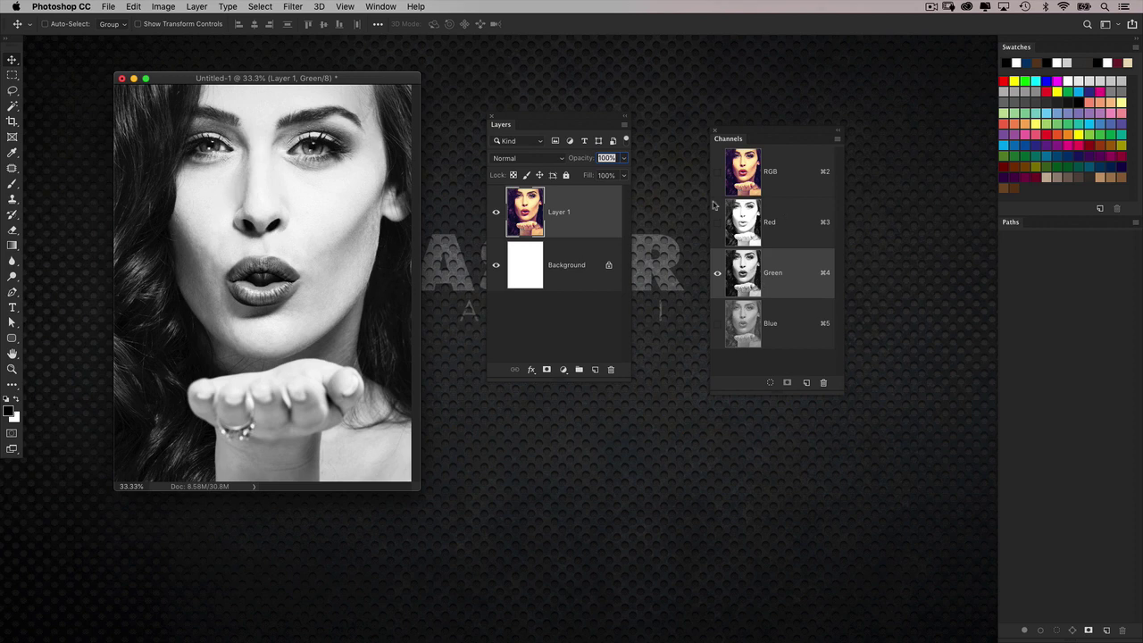
pyautogui.click(753, 182)
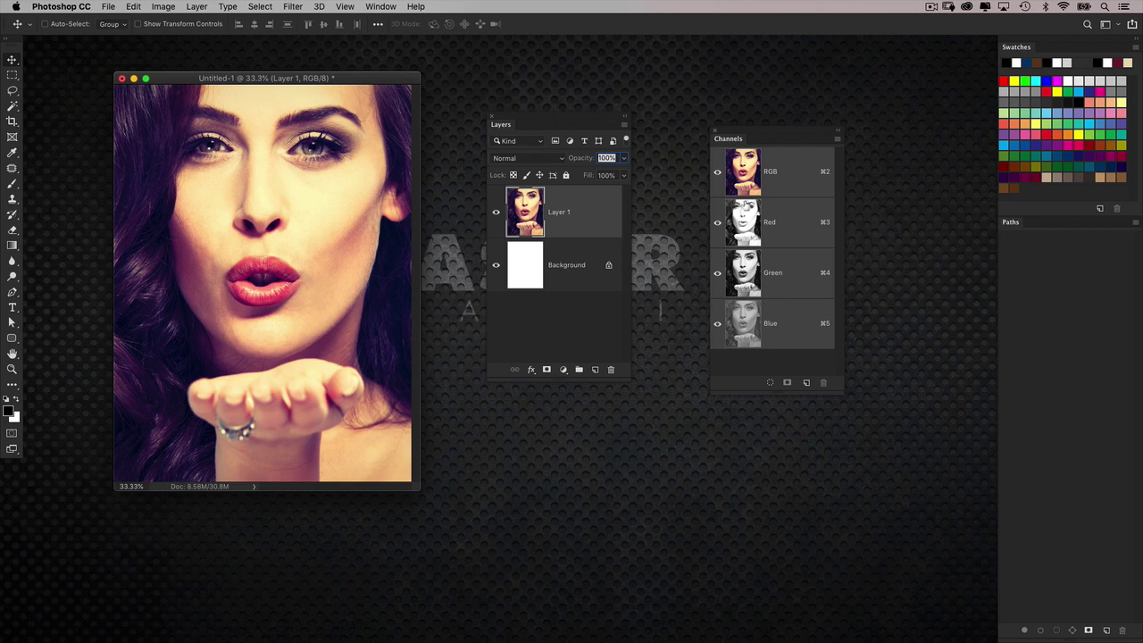
# - Load the Green channel's brightness as a selection with a Cmd-click on its thumbnail
pyautogui.click(772, 273)
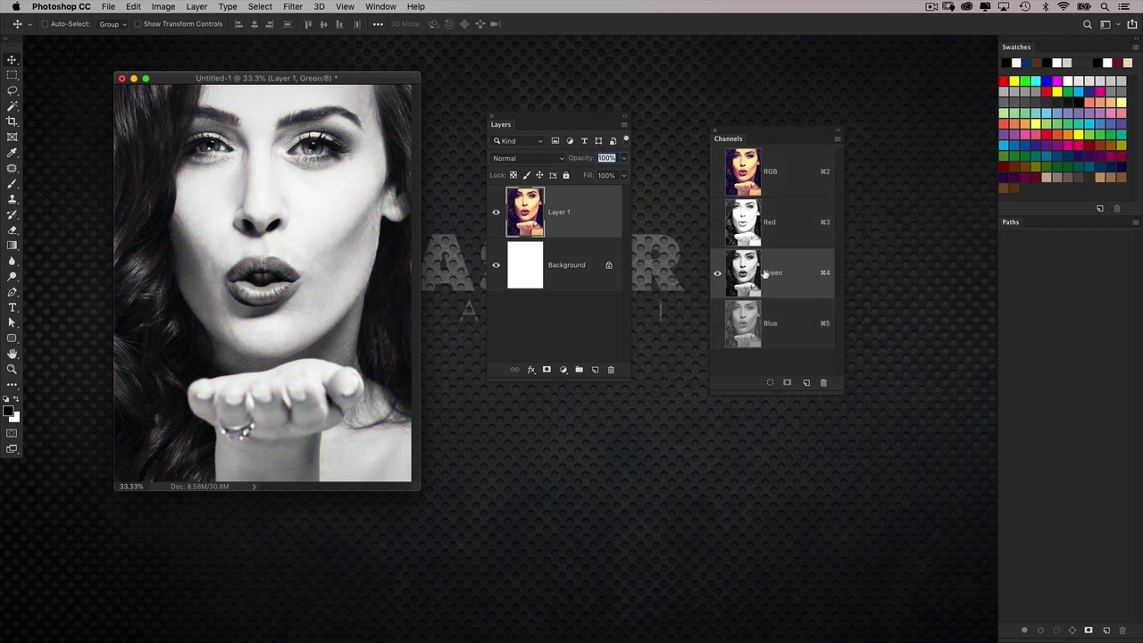
pyautogui.press('super')
pyautogui.keyDown('super'); pyautogui.click(744, 273); pyautogui.keyUp('super')
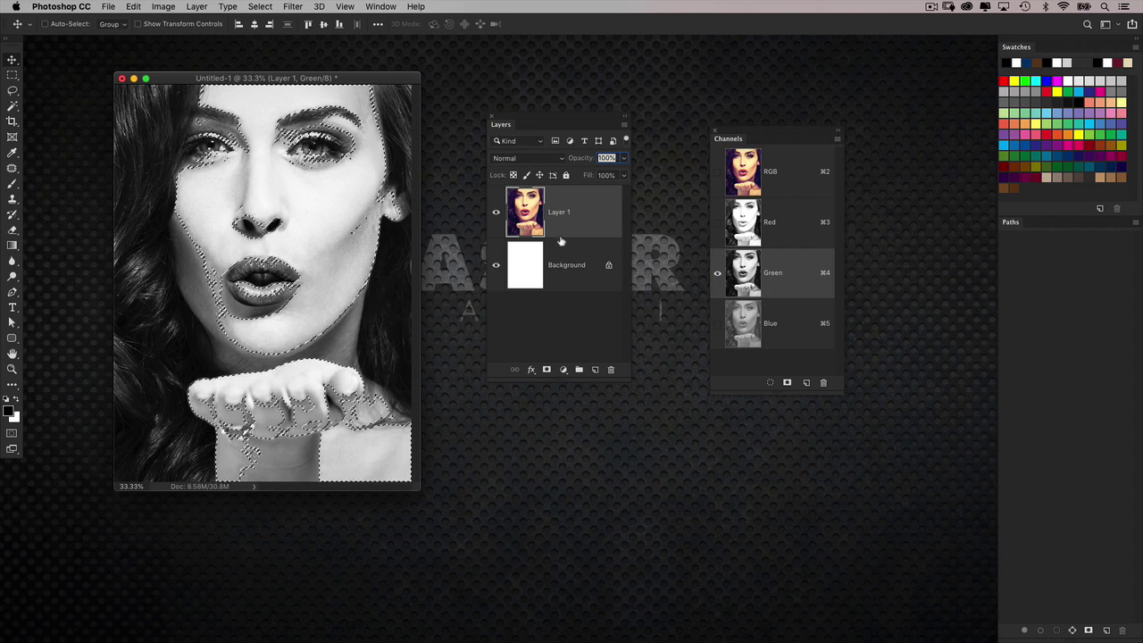
# - Add empty Layer 2 with a mask from the Green-channel selection, and inspect the mask alone
pyautogui.press('super+2')
pyautogui.click(596, 369)
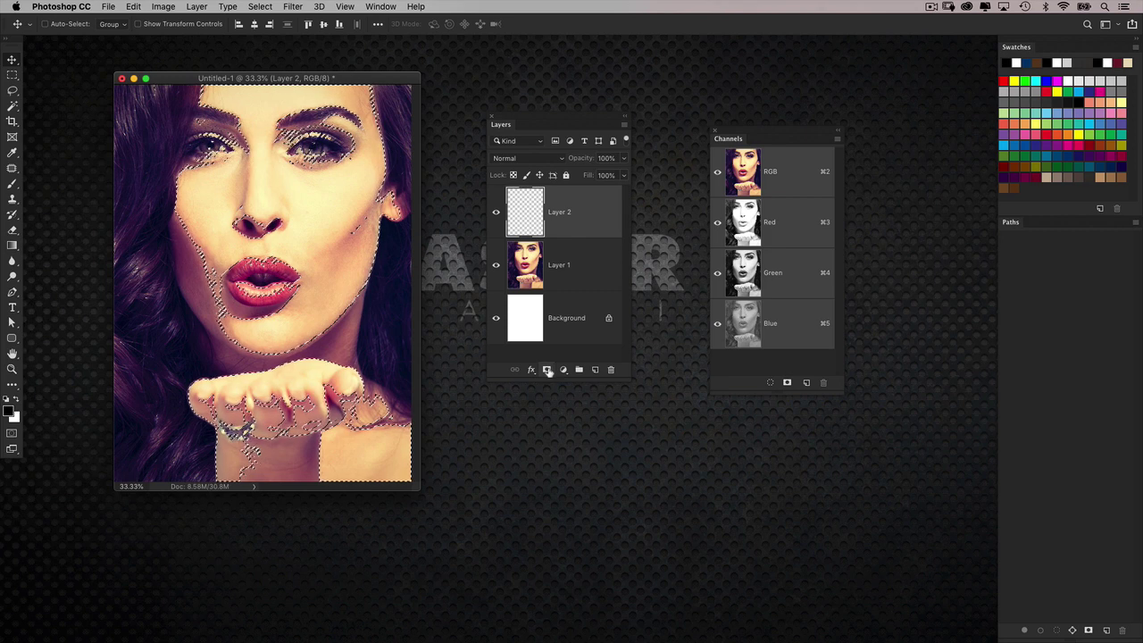
pyautogui.click(547, 370)
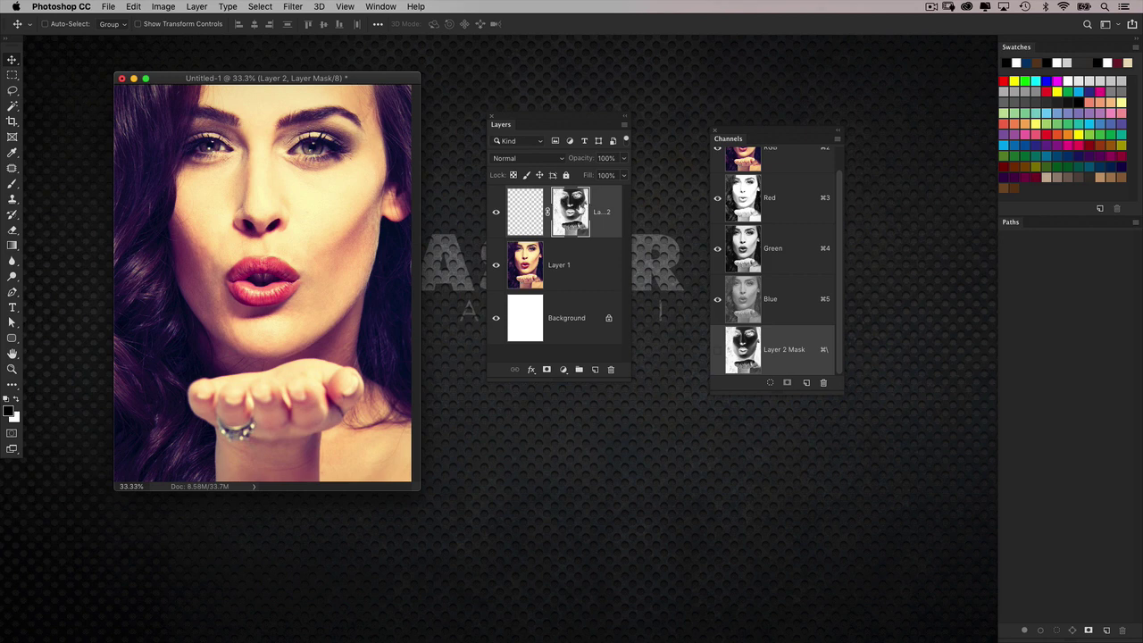
pyautogui.keyDown('alt'); pyautogui.click(579, 210); pyautogui.keyUp('alt')
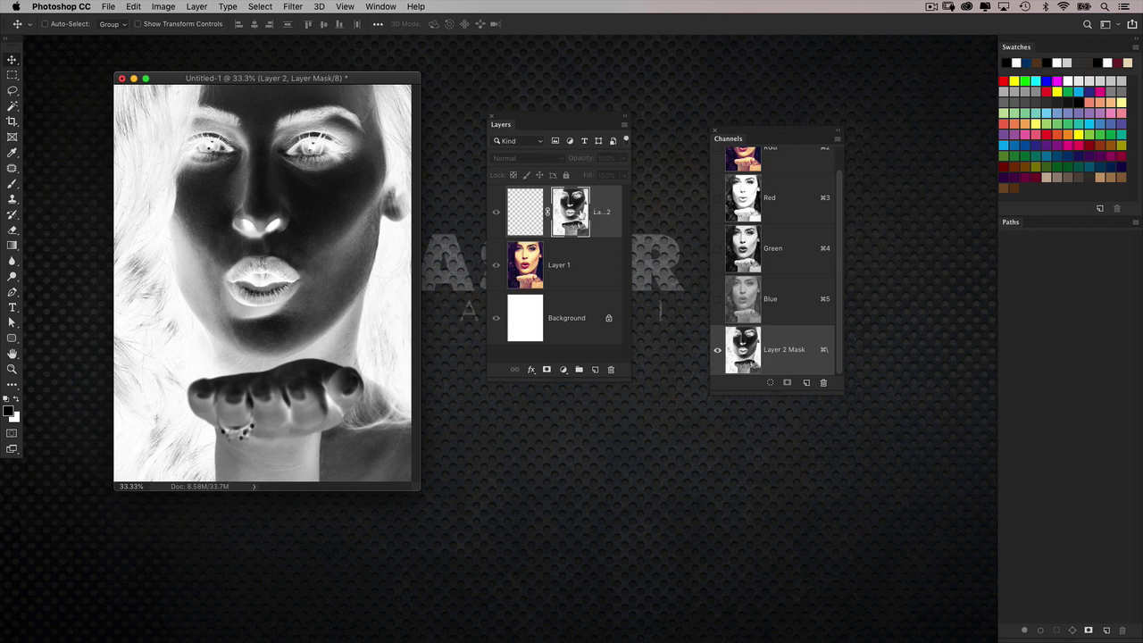
pyautogui.moveTo(536, 119); pyautogui.dragTo(536, 118)
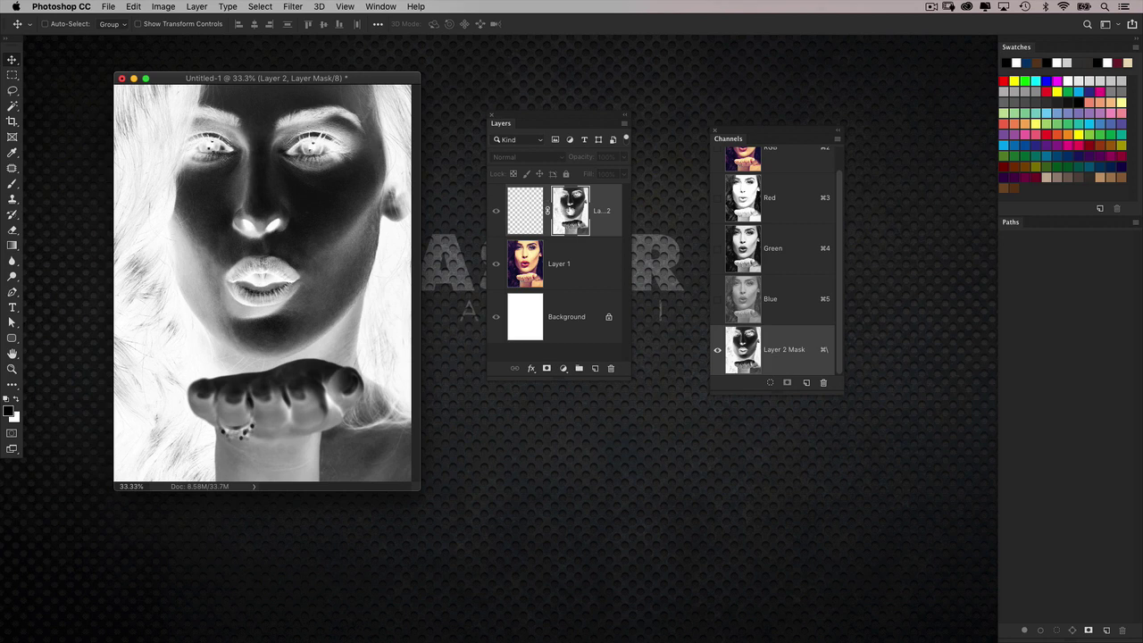
pyautogui.keyDown('alt'); pyautogui.click(572, 215); pyautogui.keyUp('alt')
# - Hide Layers 1 and 2 and add a new Layer 3 above Background
pyautogui.click(530, 218)
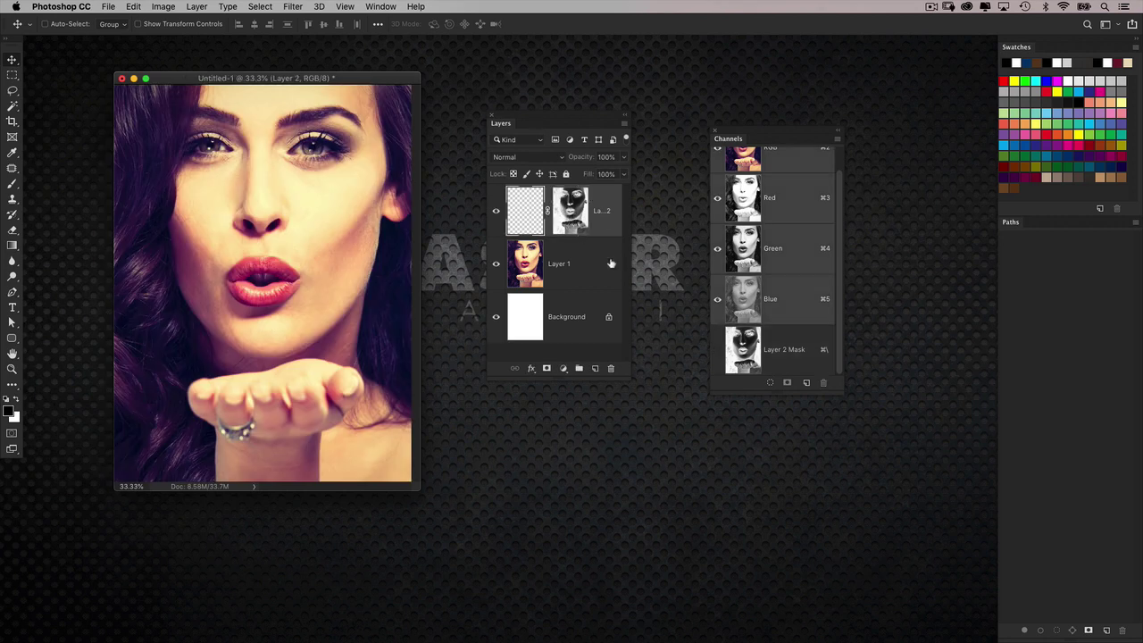
pyautogui.moveTo(624, 369); pyautogui.dragTo(655, 409)
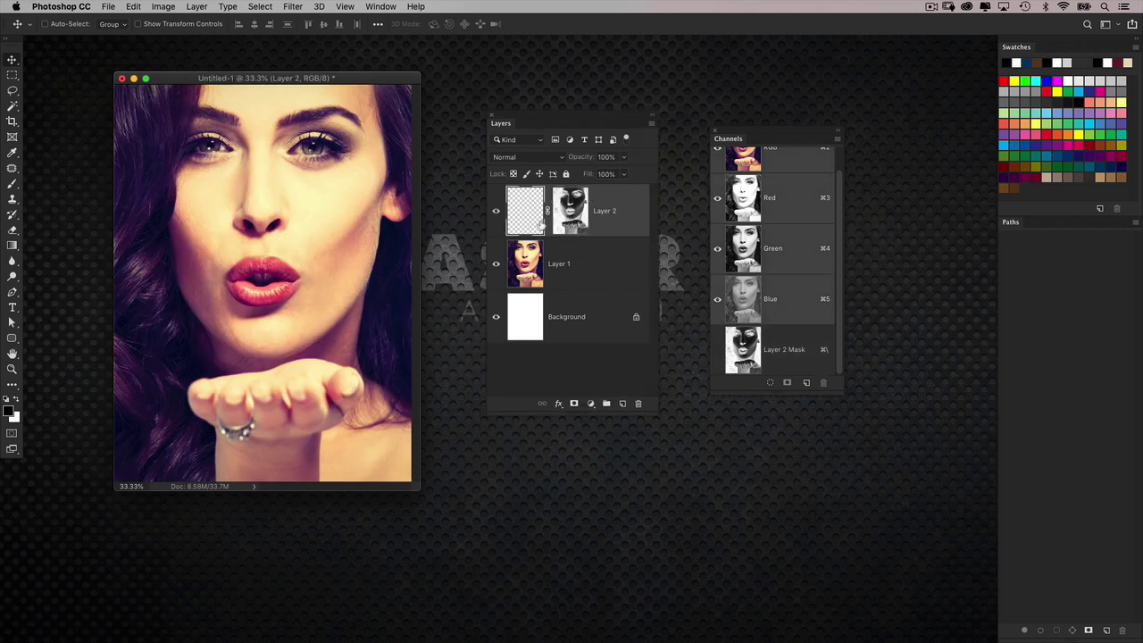
pyautogui.click(497, 264)
pyautogui.click(497, 211)
pyautogui.moveTo(602, 115); pyautogui.dragTo(518, 115)
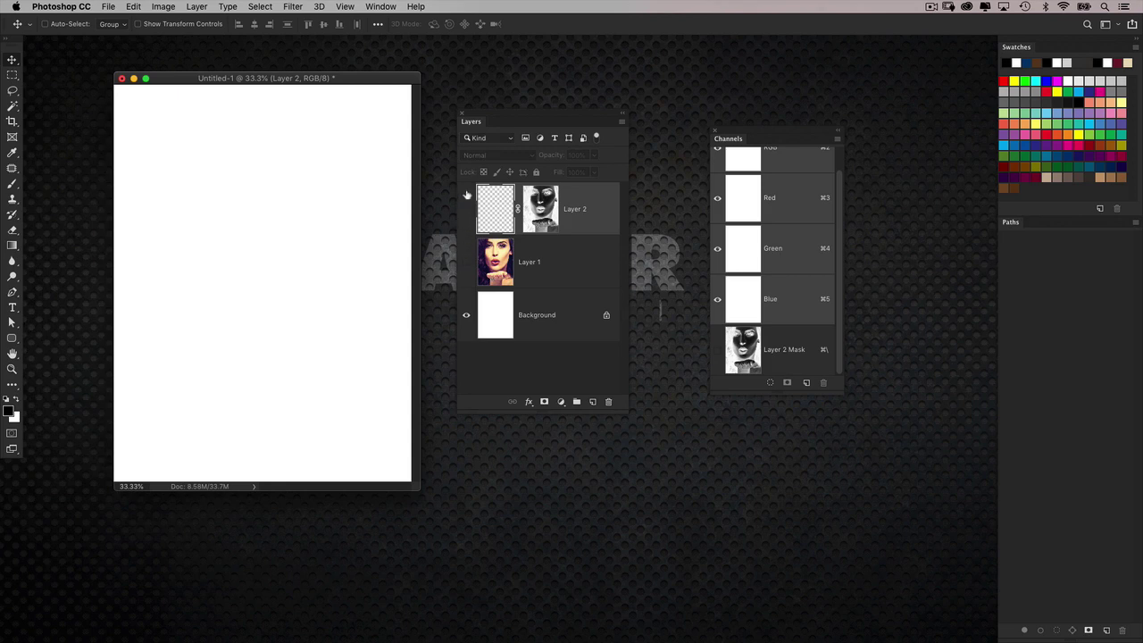
pyautogui.click(504, 317)
pyautogui.click(593, 402)
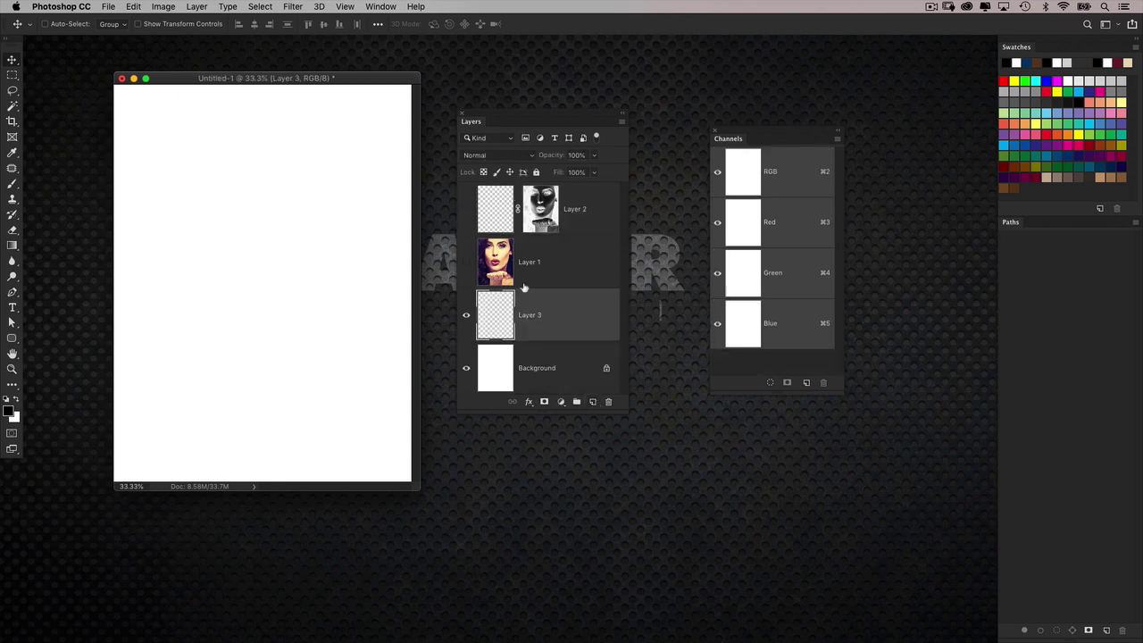
pyautogui.moveTo(485, 115); pyautogui.dragTo(493, 113)
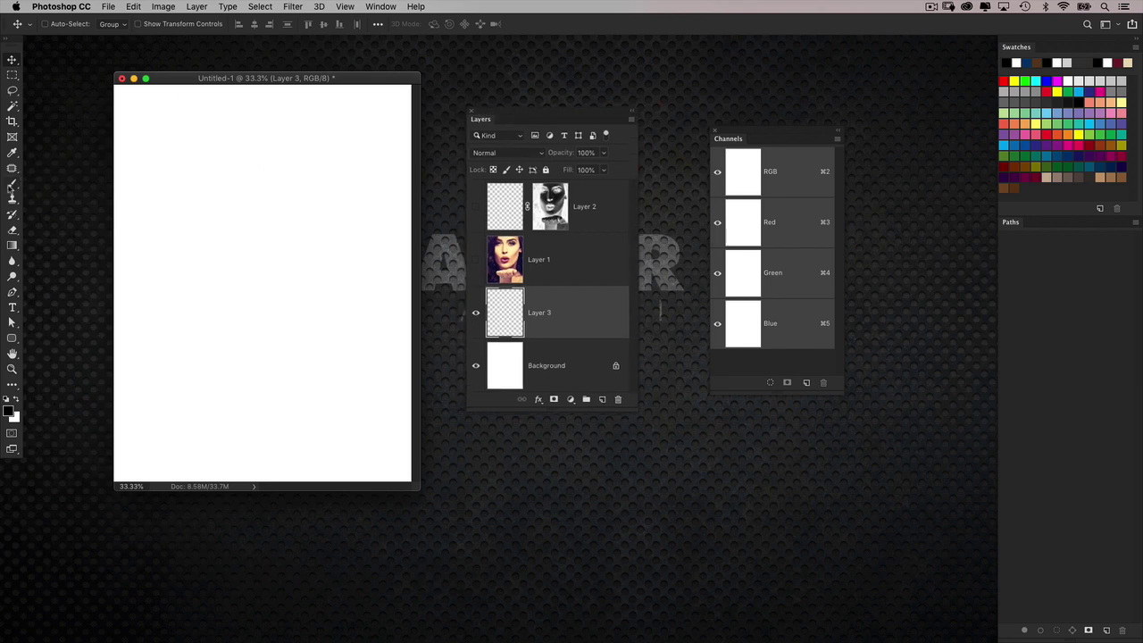
# - Paint a short newspaper-brush test stroke across the upper left of the canvas
pyautogui.click(12, 185)
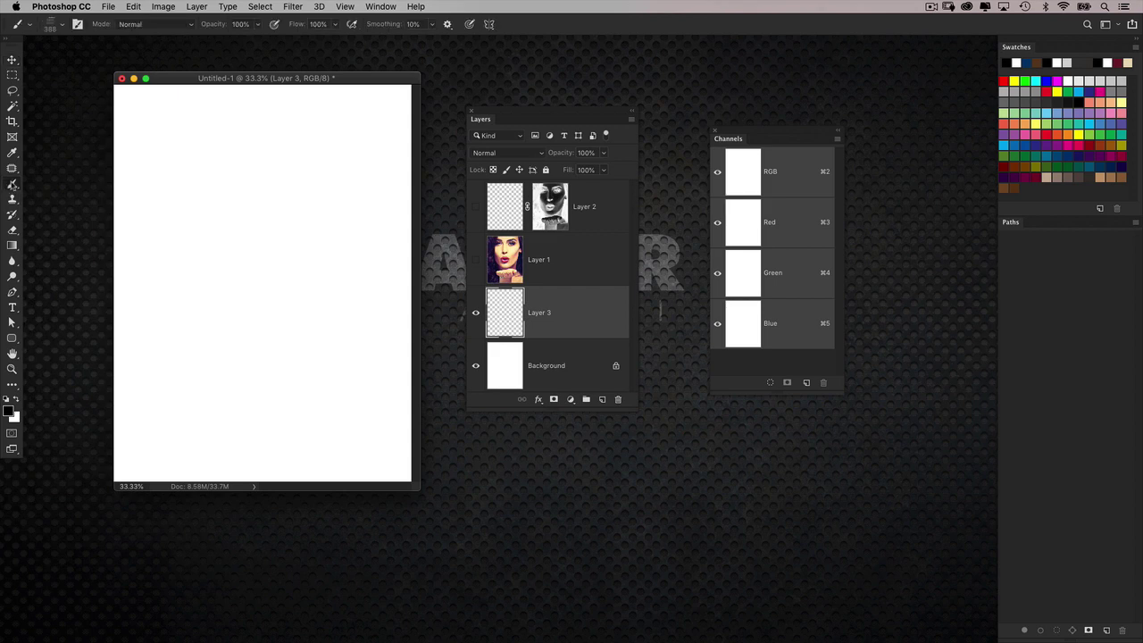
pyautogui.moveTo(180, 143); pyautogui.dragTo(332, 420)
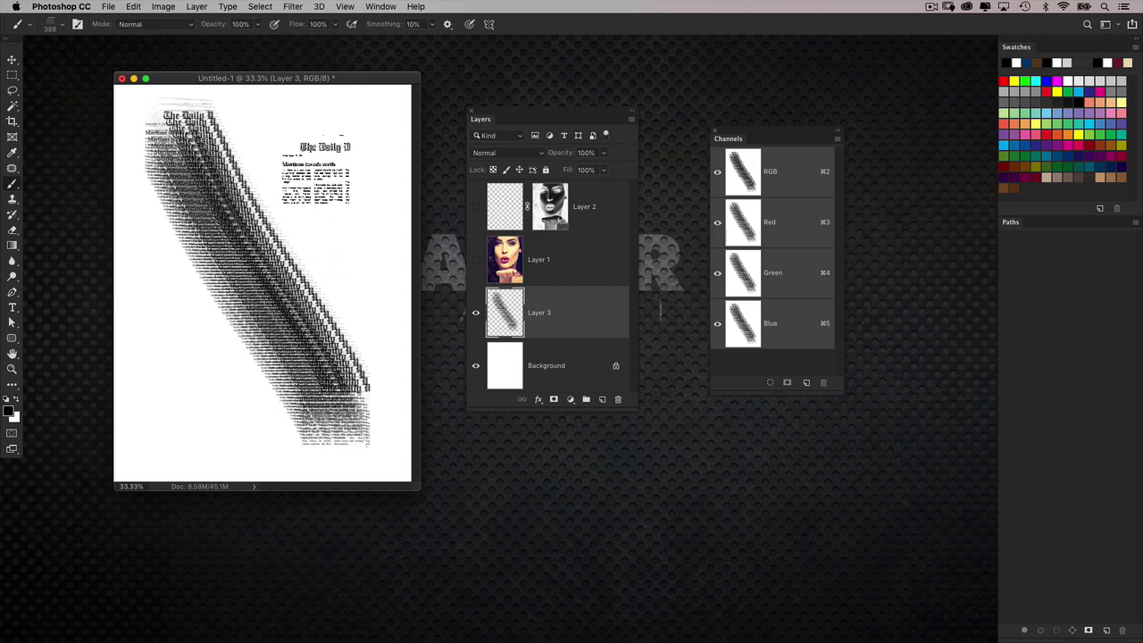
pyautogui.press('super+z')
pyautogui.moveTo(190, 174); pyautogui.dragTo(317, 234)
# - Undo the trial stroke and float the Brush Settings panel beside the canvas
pyautogui.press('super+z')
pyautogui.click(78, 24)
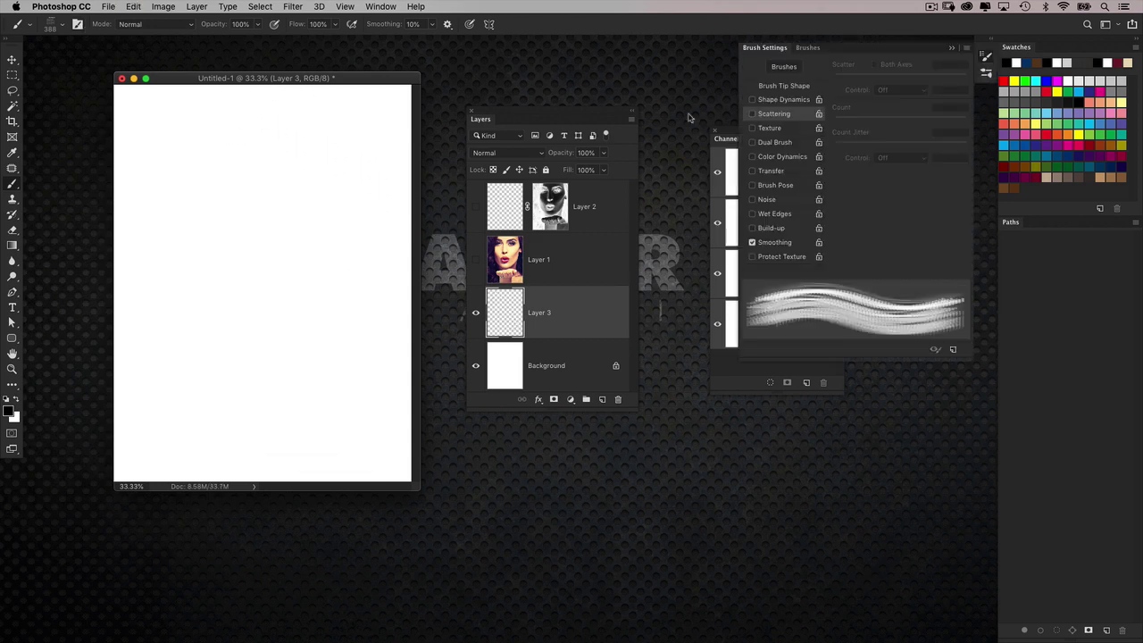
pyautogui.moveTo(755, 48)
pyautogui.mouseDown()
pyautogui.moveTo(639, 223)
pyautogui.moveTo(559, 268)
pyautogui.mouseUp()
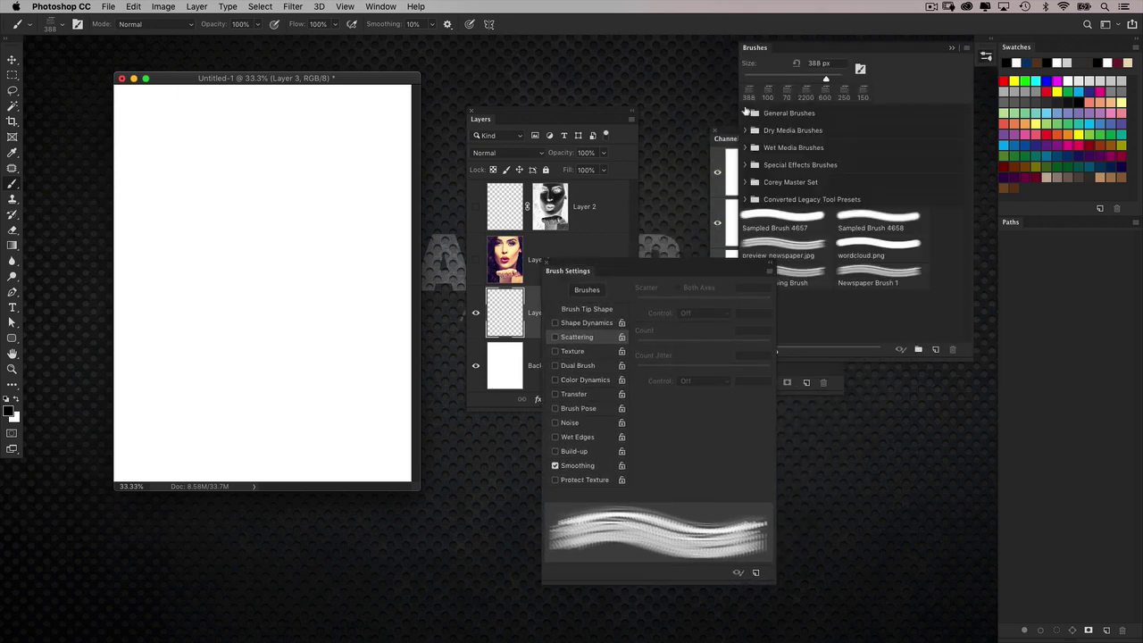
pyautogui.moveTo(674, 259); pyautogui.dragTo(593, 255)
# - Enable Shape Dynamics with 100% Size Jitter, 0% Angle Jitter, and Flip X and Flip Y Jitter
pyautogui.click(499, 319)
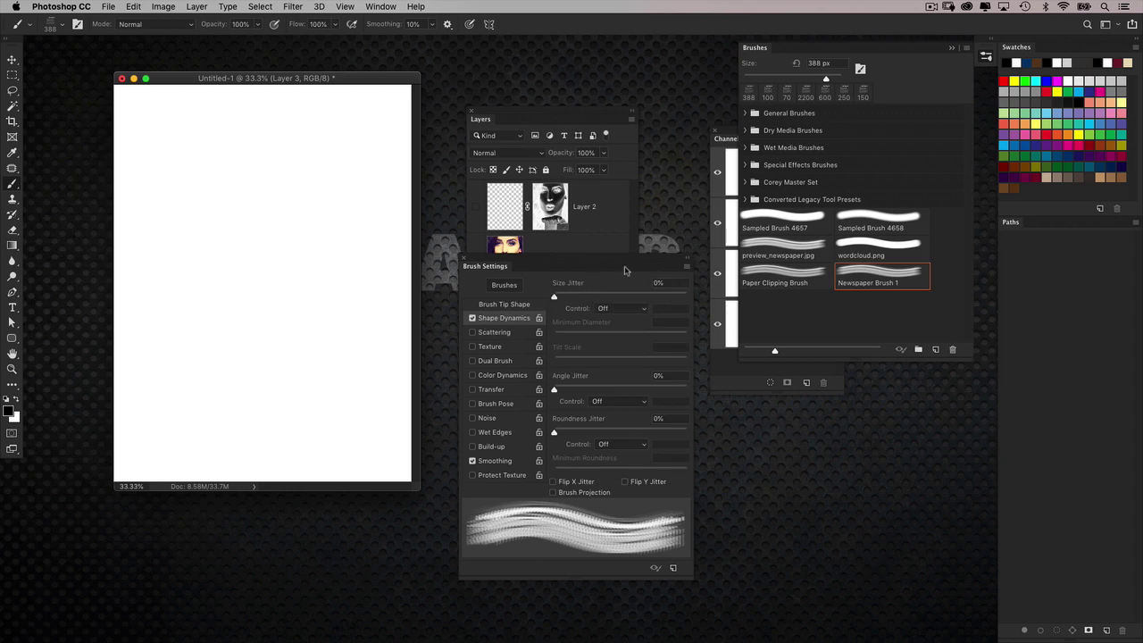
pyautogui.click(742, 42)
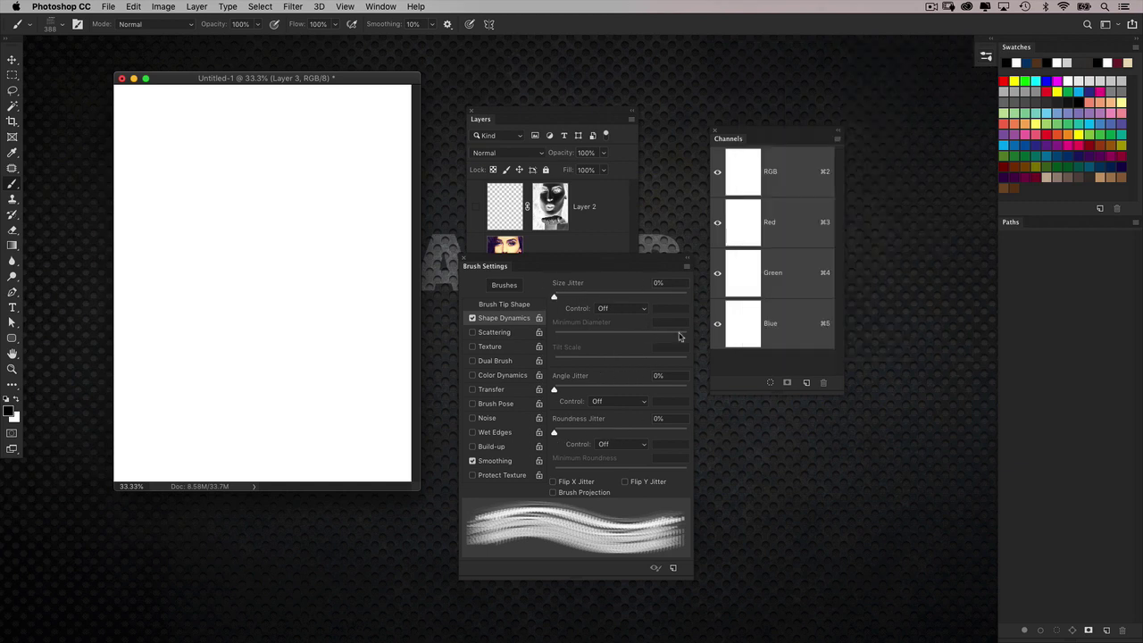
pyautogui.moveTo(556, 297)
pyautogui.mouseDown()
pyautogui.moveTo(680, 304)
pyautogui.moveTo(643, 301)
pyautogui.mouseUp()
pyautogui.moveTo(578, 261)
pyautogui.mouseDown()
pyautogui.moveTo(544, 229)
pyautogui.moveTo(605, 263)
pyautogui.moveTo(661, 266)
pyautogui.mouseUp()
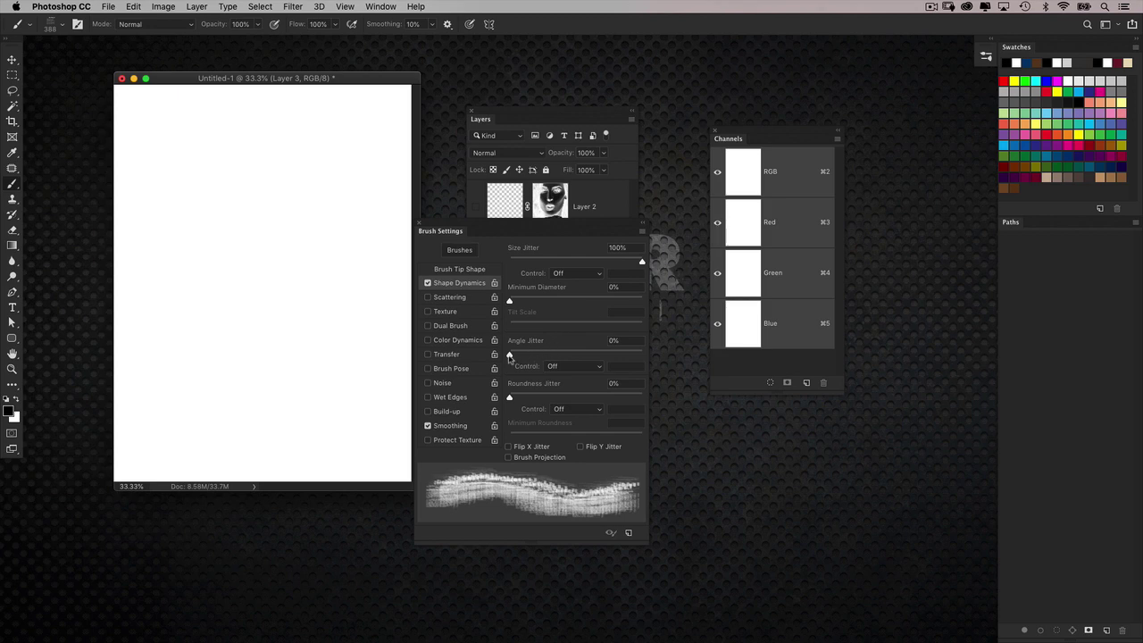
pyautogui.moveTo(514, 356)
pyautogui.mouseDown()
pyautogui.moveTo(576, 358)
pyautogui.moveTo(490, 365)
pyautogui.mouseUp()
pyautogui.moveTo(510, 354)
pyautogui.mouseDown()
pyautogui.moveTo(548, 358)
pyautogui.moveTo(482, 366)
pyautogui.mouseUp()
pyautogui.click(519, 448)
pyautogui.click(581, 446)
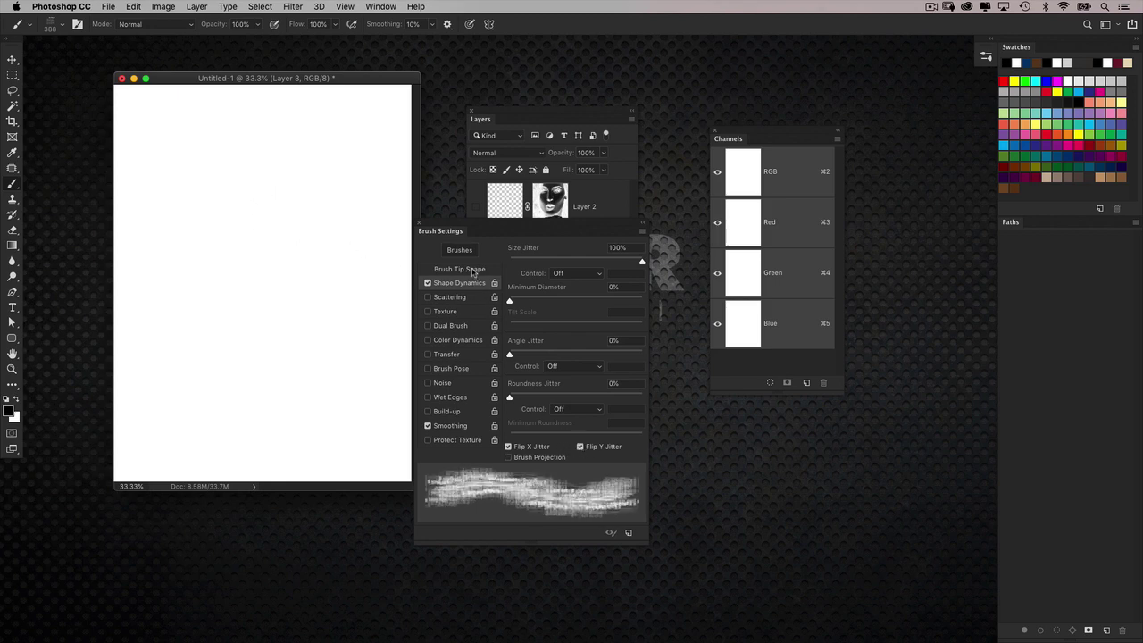
# - Set the brush tip spacing to 75% and paint test strokes of newspaper dabs
pyautogui.click(474, 269)
pyautogui.moveTo(520, 436); pyautogui.dragTo(559, 435)
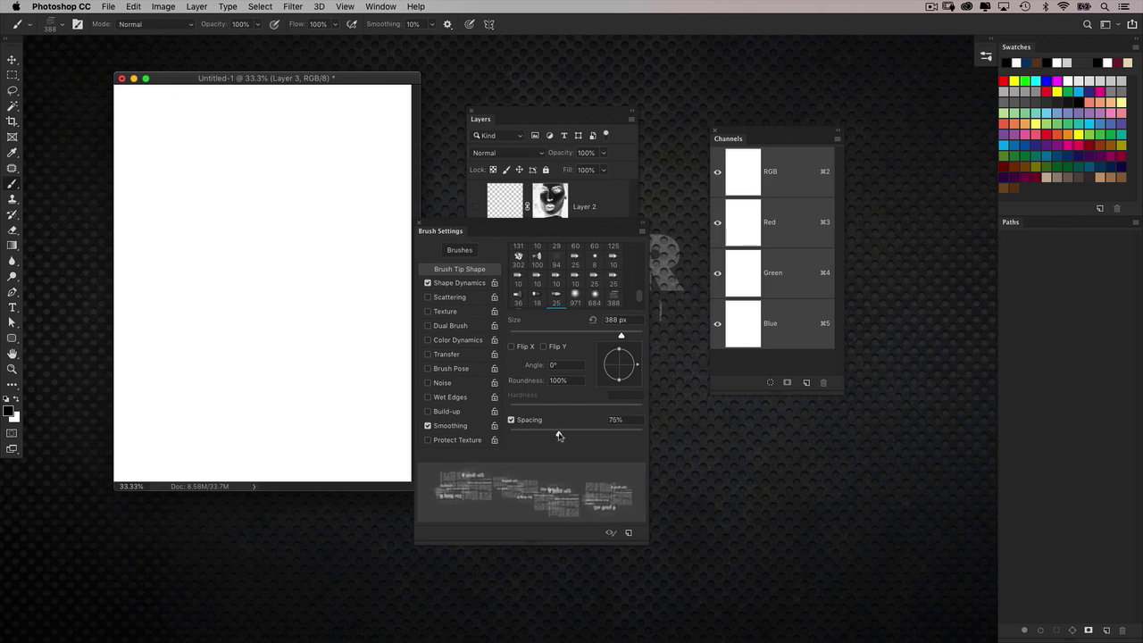
pyautogui.click(185, 164)
pyautogui.moveTo(190, 174); pyautogui.dragTo(322, 393)
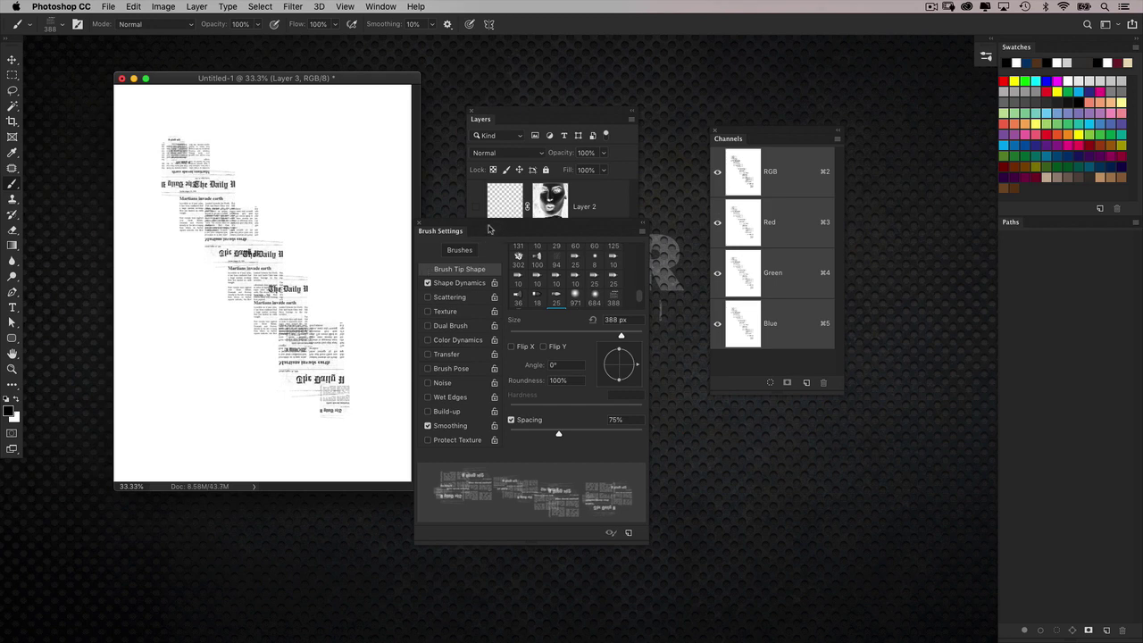
pyautogui.moveTo(344, 142)
pyautogui.mouseDown()
pyautogui.moveTo(268, 357)
pyautogui.moveTo(268, 214)
pyautogui.mouseUp()
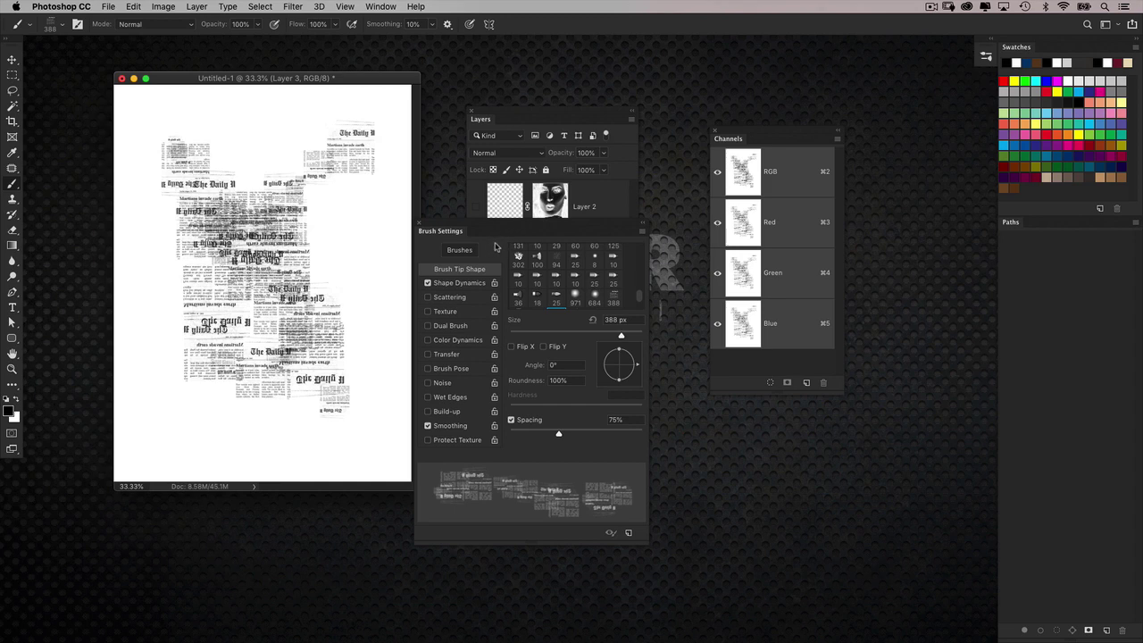
# - Select all and delete the test strokes from Layer 3
pyautogui.press('super+z')
pyautogui.press('super+z')
pyautogui.press('super+shift+z')
pyautogui.press('super+z')
pyautogui.press('super+shift+z')
pyautogui.moveTo(562, 230)
pyautogui.mouseDown()
pyautogui.moveTo(614, 252)
pyautogui.moveTo(836, 280)
pyautogui.mouseUp()
pyautogui.press('super+a')
pyautogui.press('Delete')
pyautogui.moveTo(742, 277); pyautogui.dragTo(651, 221)
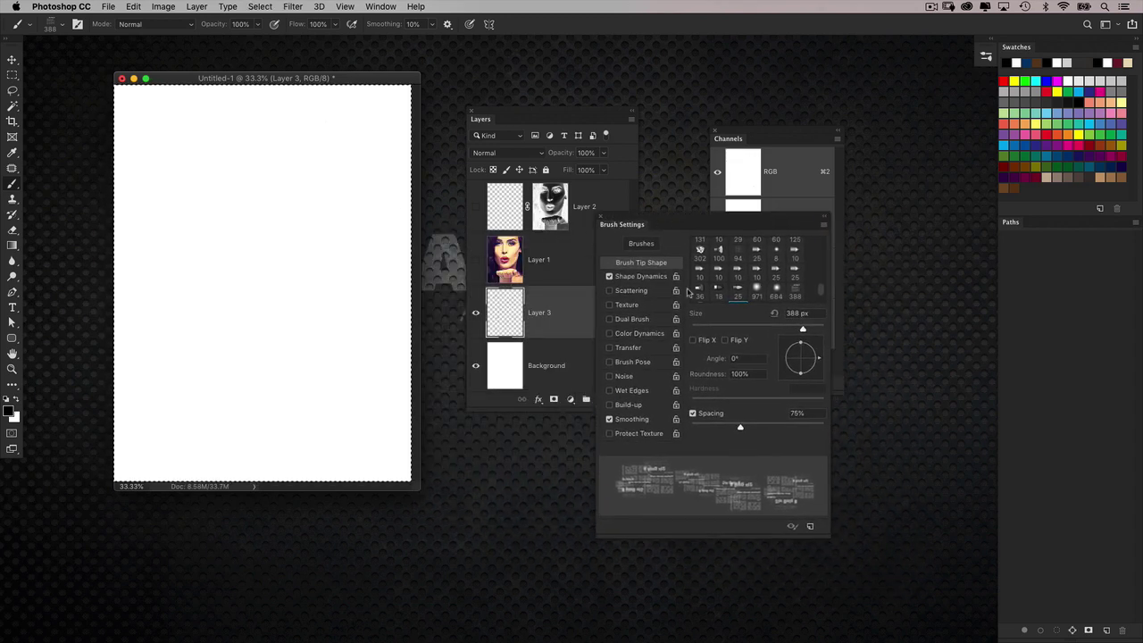
# - Enable Scattering at 121% on both axes, then clear the test stamp
pyautogui.click(630, 291)
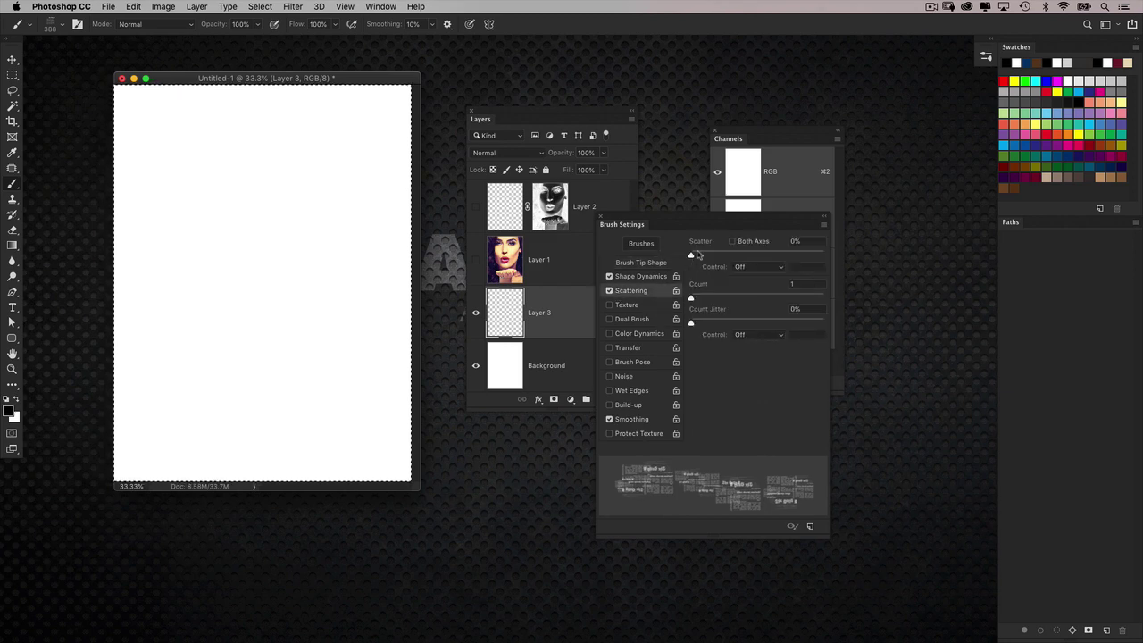
pyautogui.moveTo(696, 257); pyautogui.dragTo(707, 258)
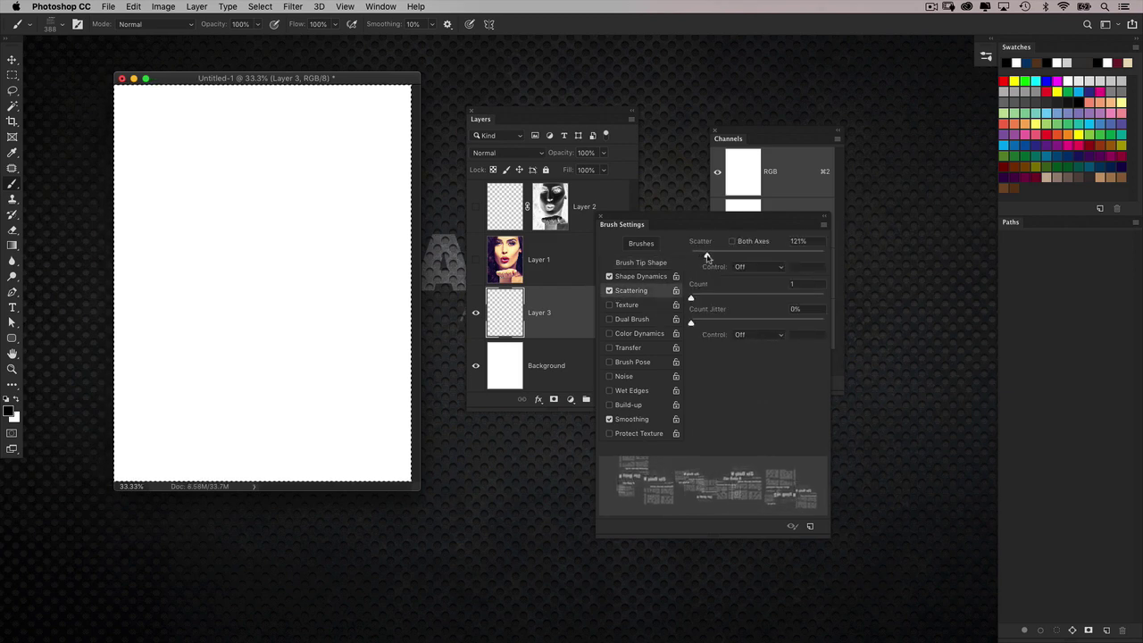
pyautogui.click(733, 242)
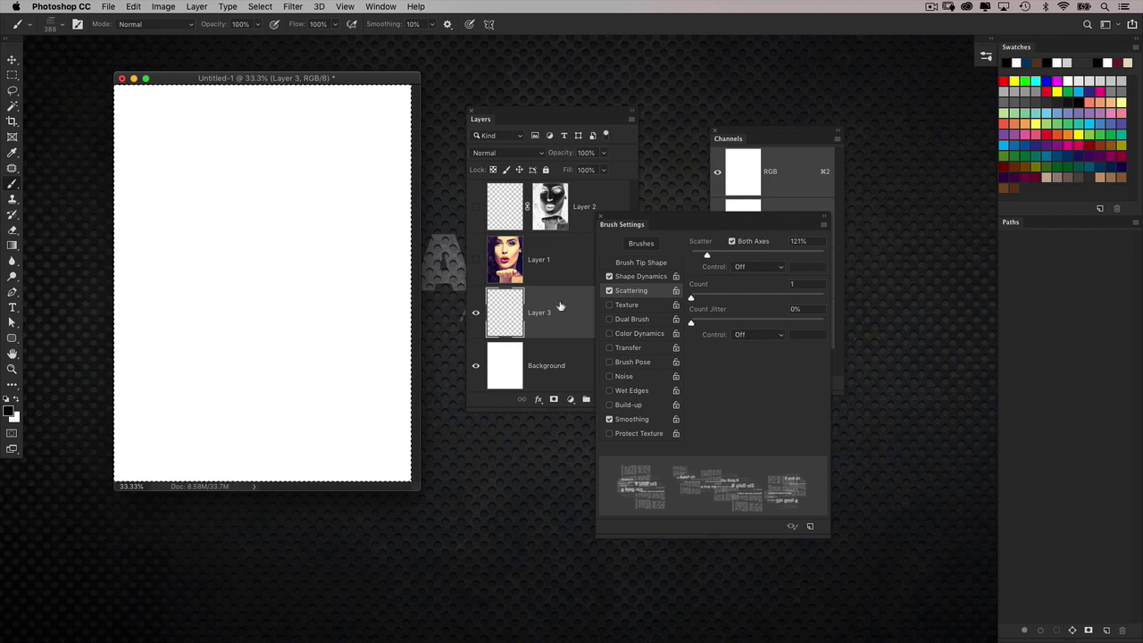
pyautogui.click(349, 332)
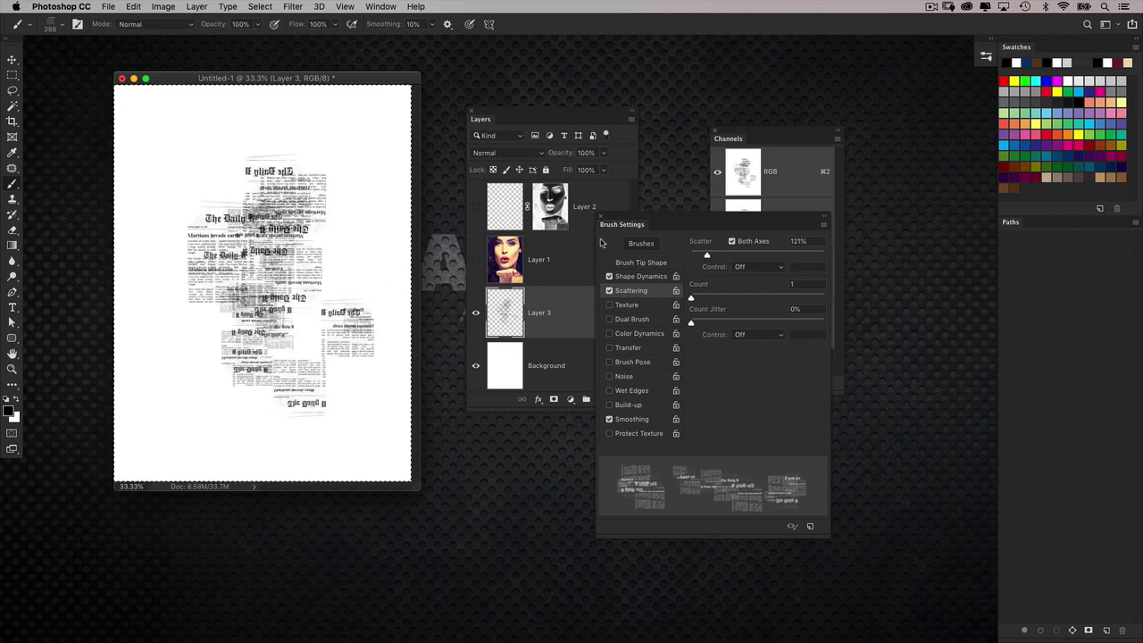
pyautogui.press('BackSpace')
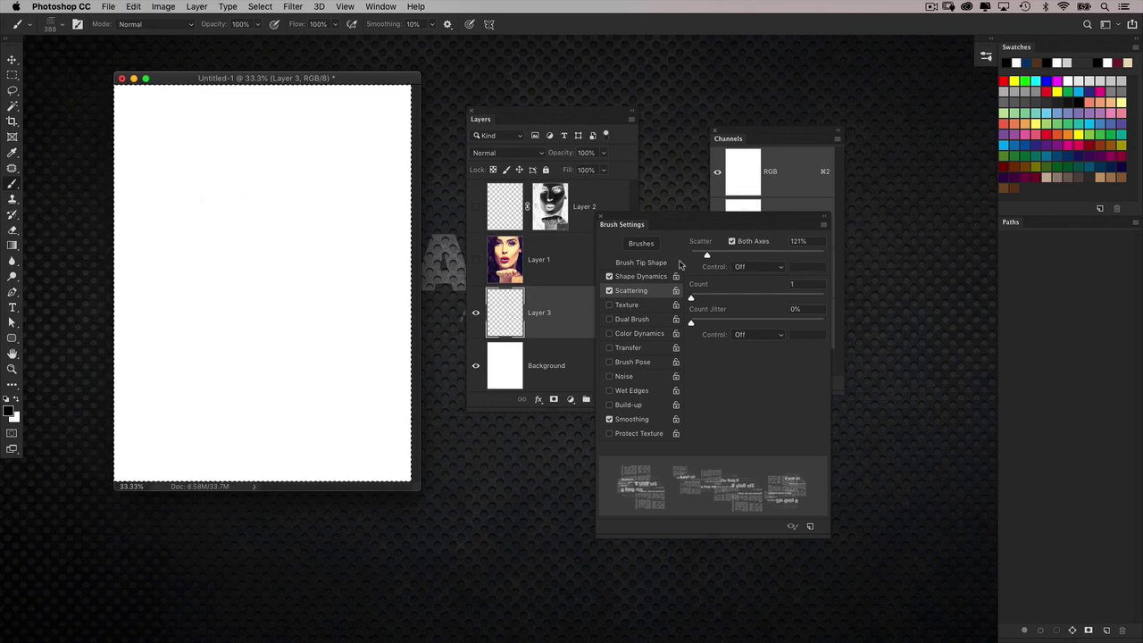
# - Enable Transfer with 50% Opacity Jitter and paint a column of newspaper dabs down Layer 3
pyautogui.click(644, 349)
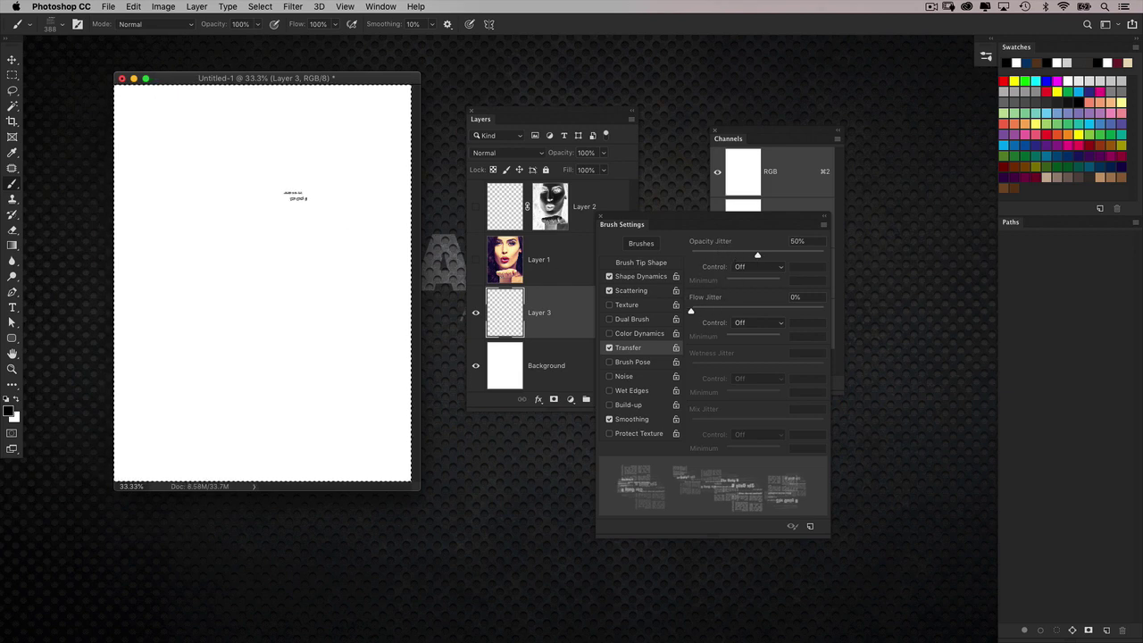
pyautogui.moveTo(268, 228); pyautogui.dragTo(357, 317)
pyautogui.press('super+z')
pyautogui.press('super+z')
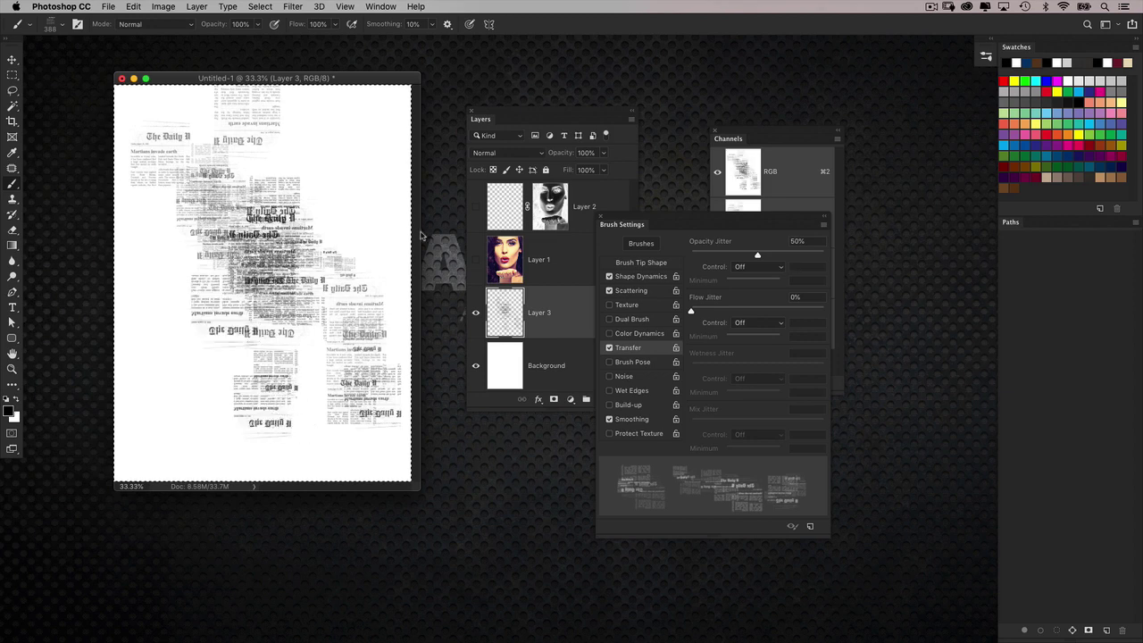
pyautogui.press('super+z')
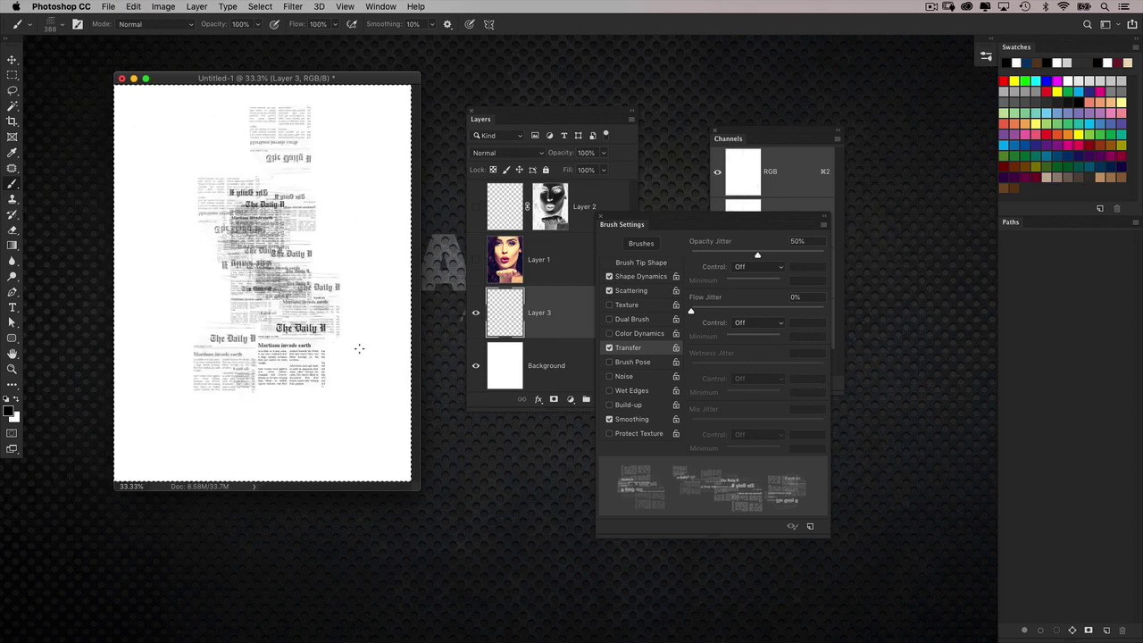
pyautogui.moveTo(295, 210)
pyautogui.mouseDown()
pyautogui.moveTo(277, 152)
pyautogui.moveTo(277, 286)
pyautogui.moveTo(339, 367)
pyautogui.mouseUp()
pyautogui.moveTo(366, 318)
pyautogui.mouseDown()
pyautogui.moveTo(268, 178)
pyautogui.moveTo(295, 357)
pyautogui.moveTo(340, 268)
pyautogui.mouseUp()
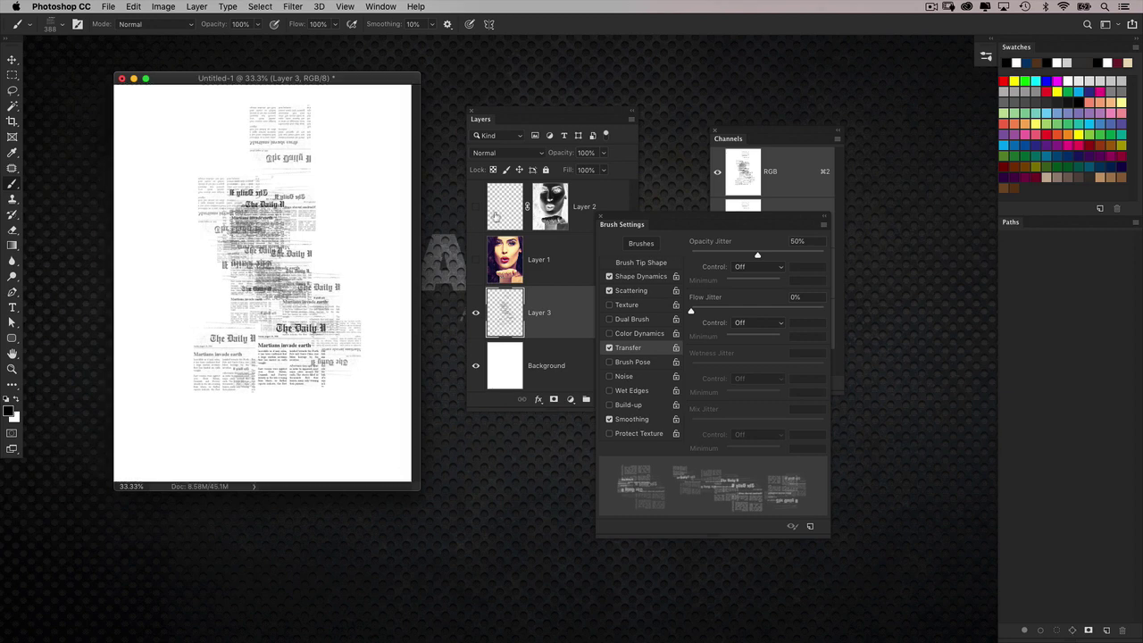
pyautogui.moveTo(636, 222); pyautogui.dragTo(750, 275)
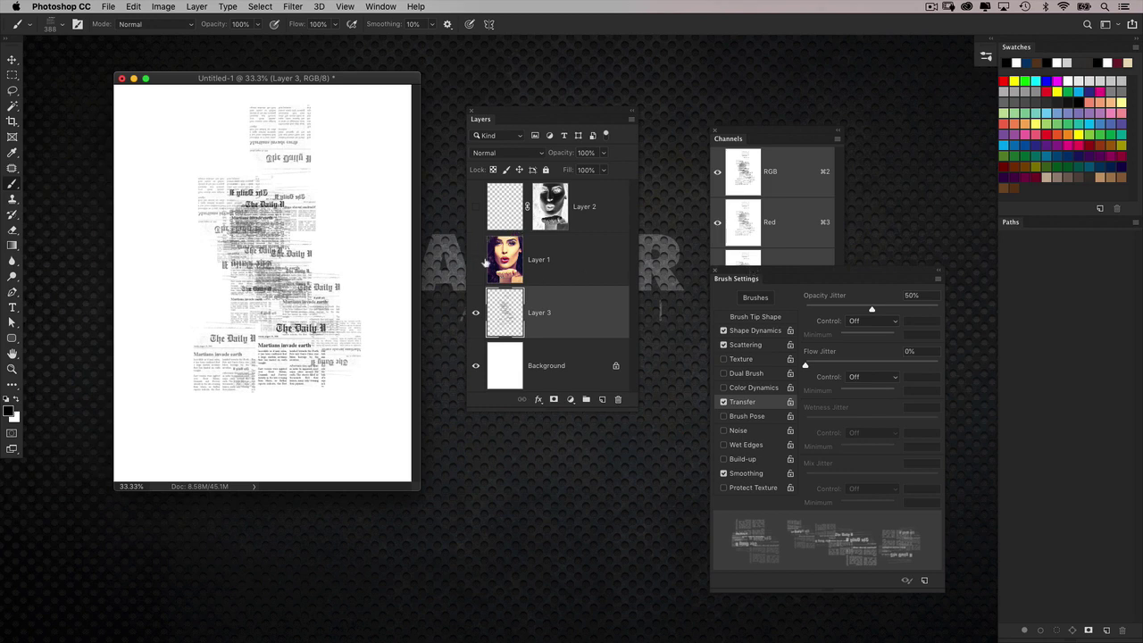
# - Hide Layer 3, then show and select Layer 2
pyautogui.click(476, 313)
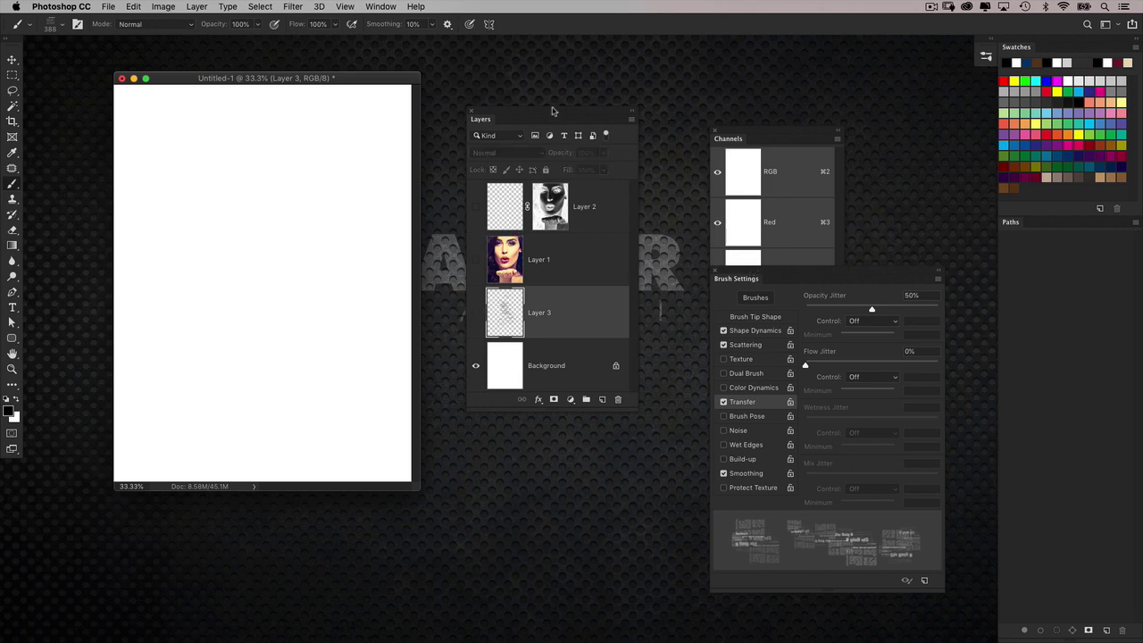
pyautogui.moveTo(550, 110); pyautogui.dragTo(523, 114)
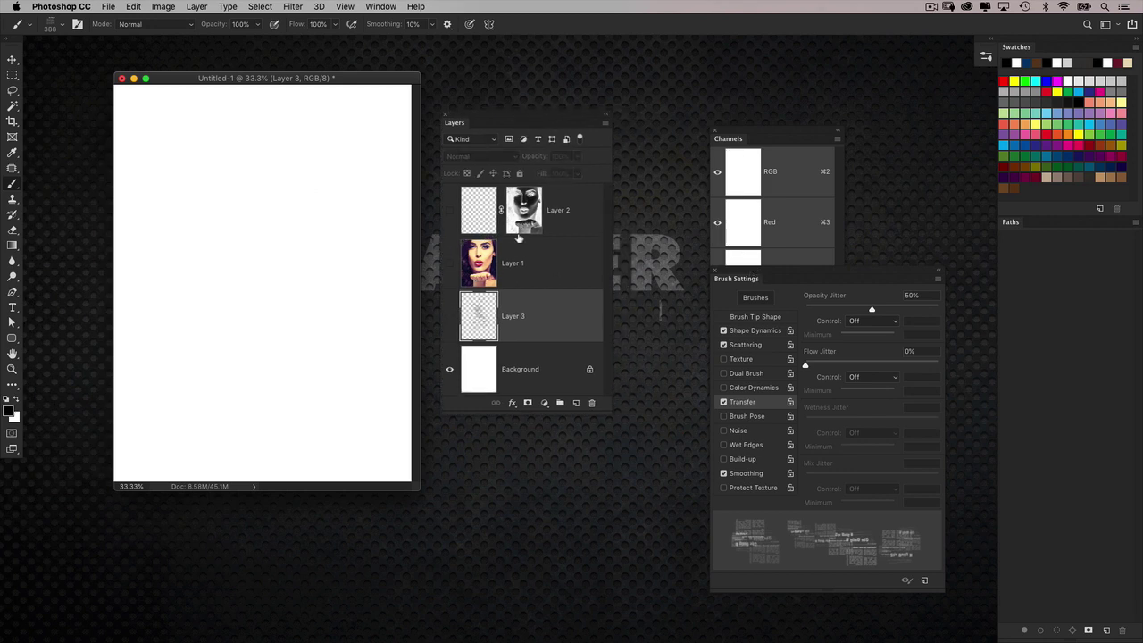
pyautogui.click(450, 211)
pyautogui.click(479, 212)
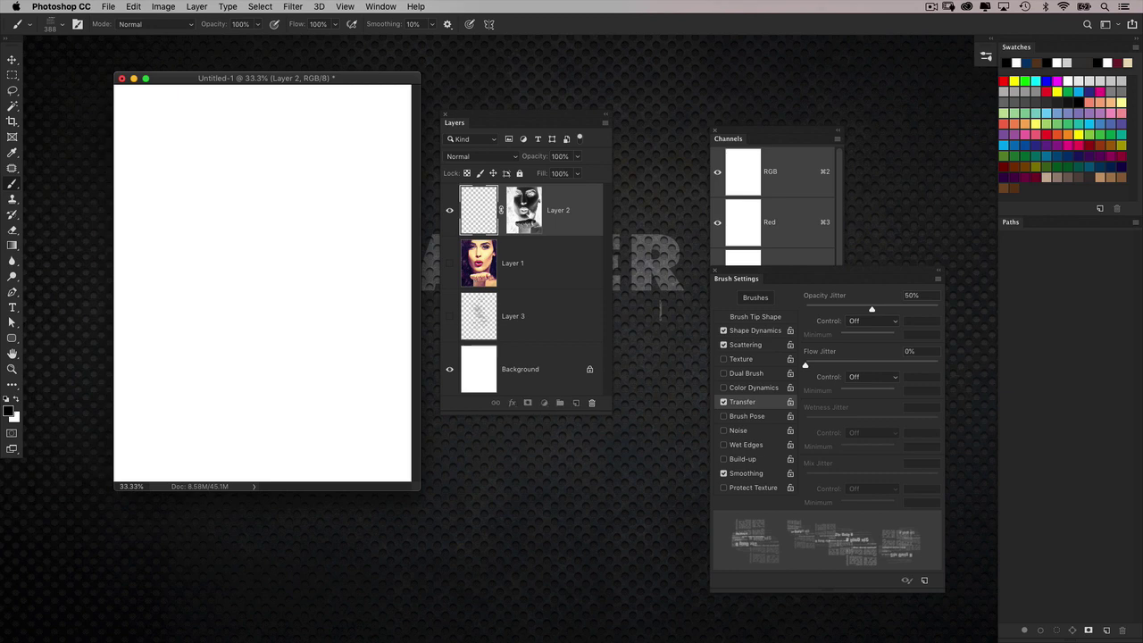
# - Make Layer 2's image pixels, not its mask, the painting target
pyautogui.click(535, 213)
pyautogui.click(484, 213)
pyautogui.moveTo(784, 272); pyautogui.dragTo(796, 299)
pyautogui.moveTo(750, 132); pyautogui.dragTo(736, 132)
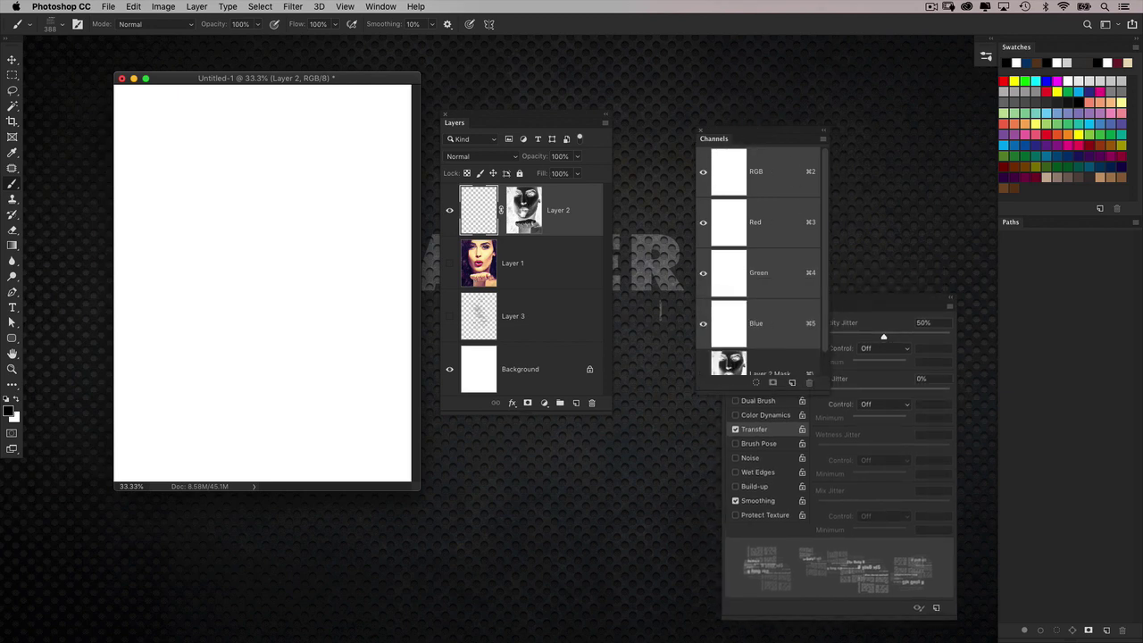
pyautogui.click(534, 218)
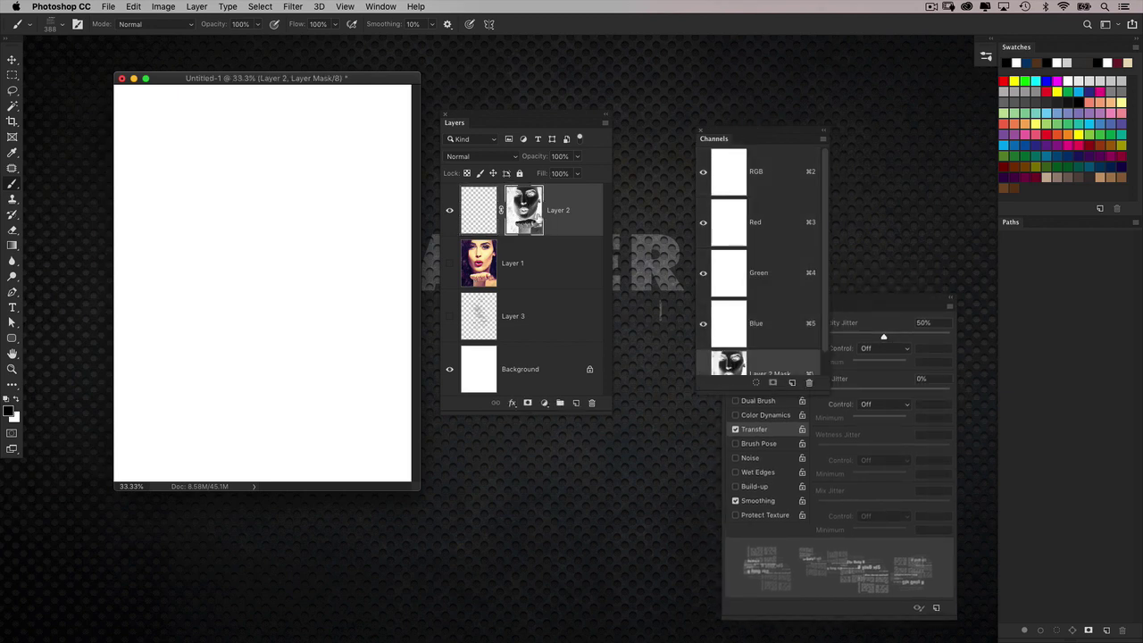
pyautogui.click(487, 209)
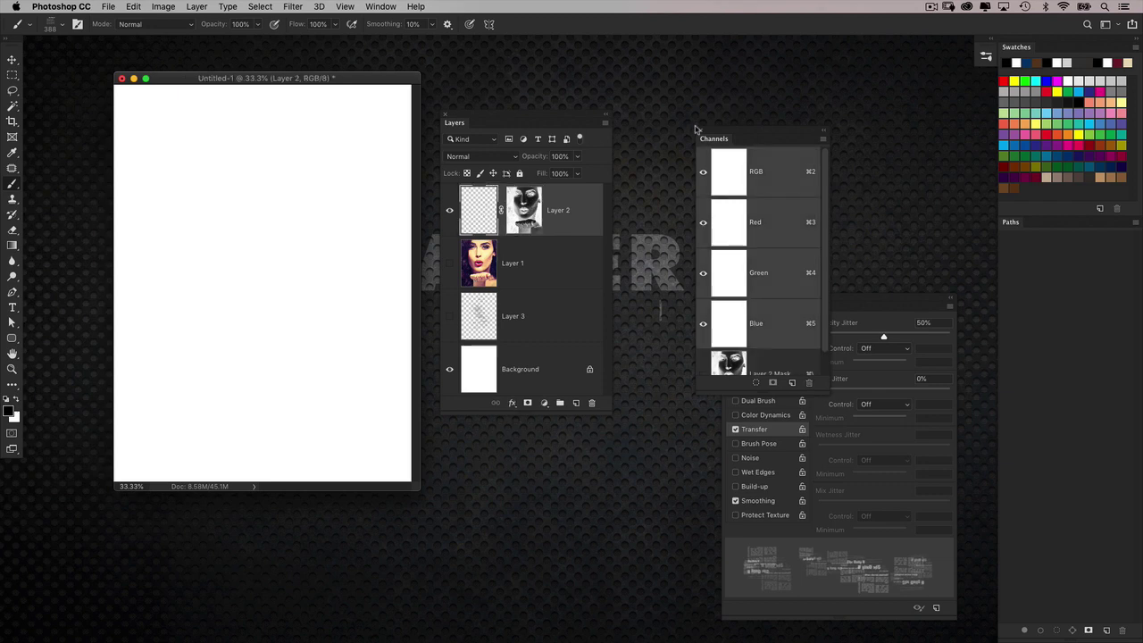
pyautogui.moveTo(701, 130); pyautogui.dragTo(698, 129)
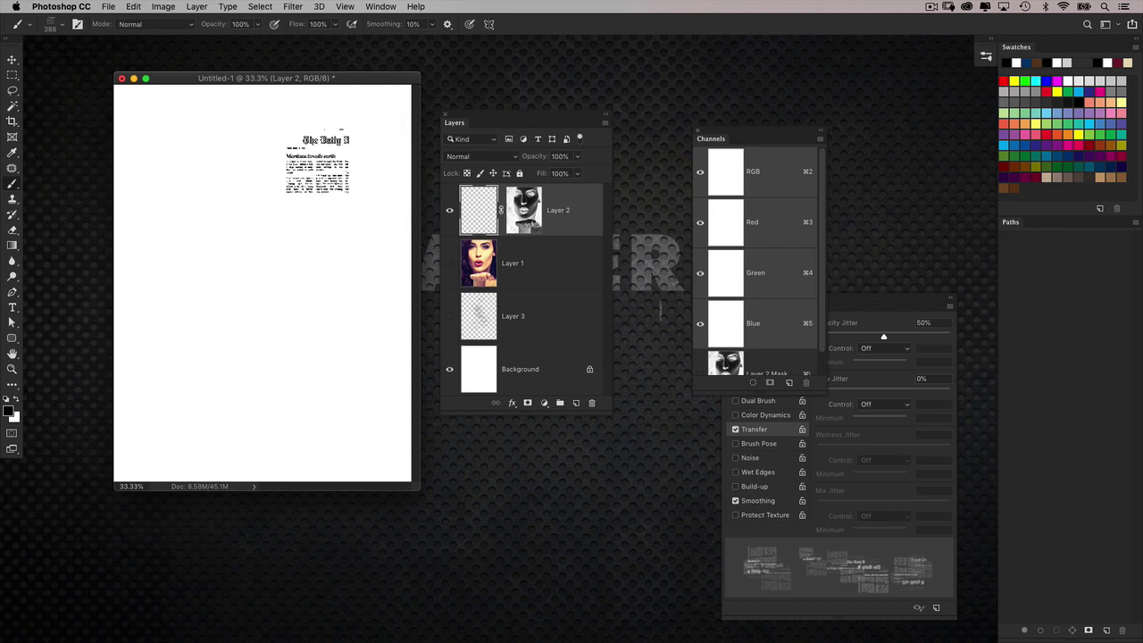
# - Shrink the brush to 300, zoom to 50%, and paint faint newspaper texture near the page top
pyautogui.press('[')
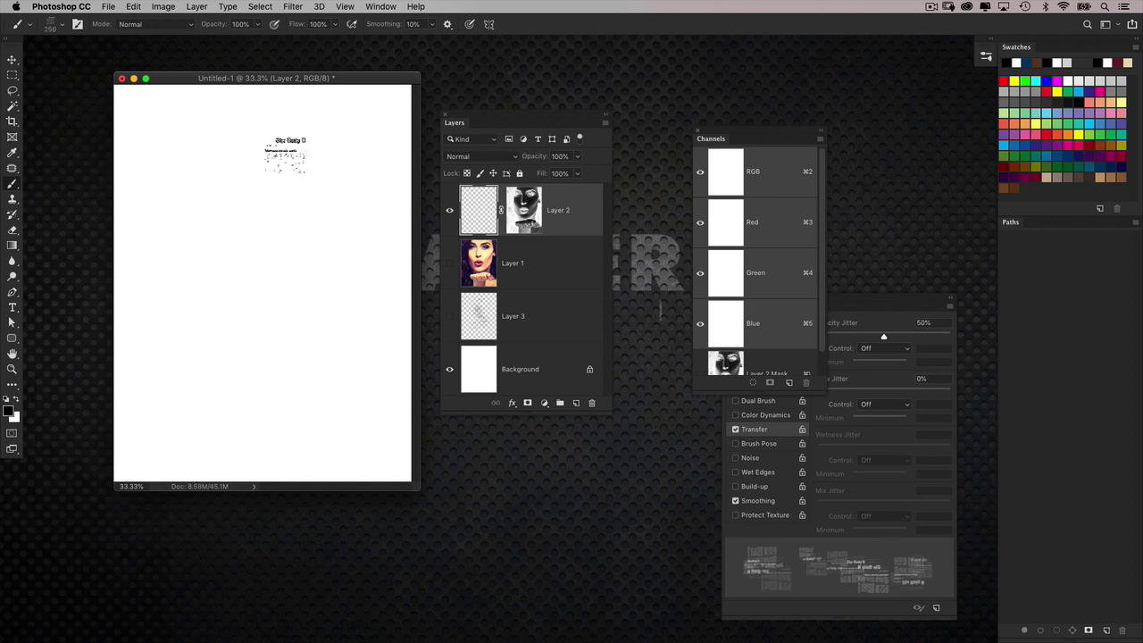
pyautogui.moveTo(285, 184)
pyautogui.mouseDown()
pyautogui.moveTo(231, 178)
pyautogui.moveTo(291, 143)
pyautogui.moveTo(307, 162)
pyautogui.moveTo(289, 198)
pyautogui.moveTo(296, 185)
pyautogui.moveTo(263, 198)
pyautogui.mouseUp()
pyautogui.press('super+equal')
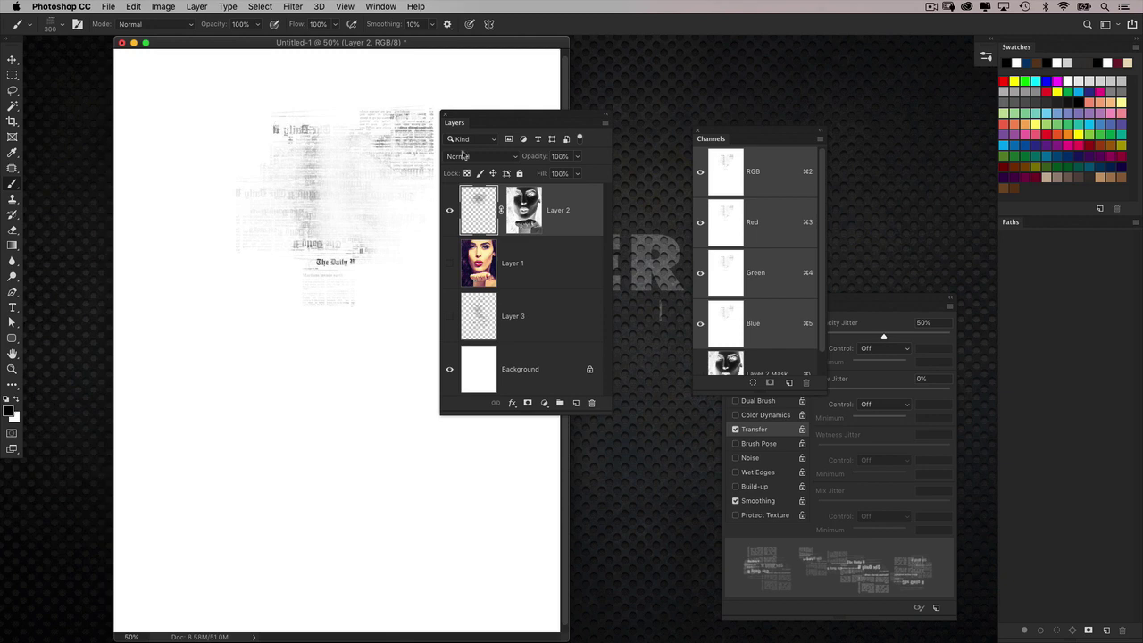
pyautogui.moveTo(493, 116); pyautogui.dragTo(665, 167)
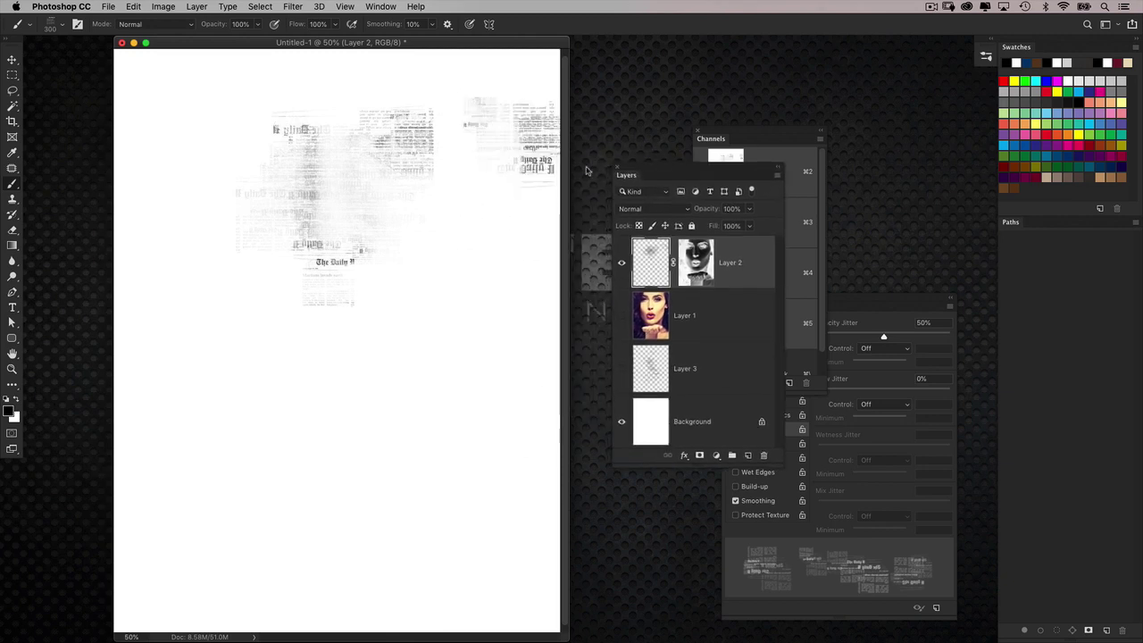
pyautogui.moveTo(402, 169); pyautogui.dragTo(415, 143)
# - At brush size 200, paint both eyes, nose and mouth, adding faint texture beside the mouth at 300
pyautogui.press('[')
pyautogui.press('[')
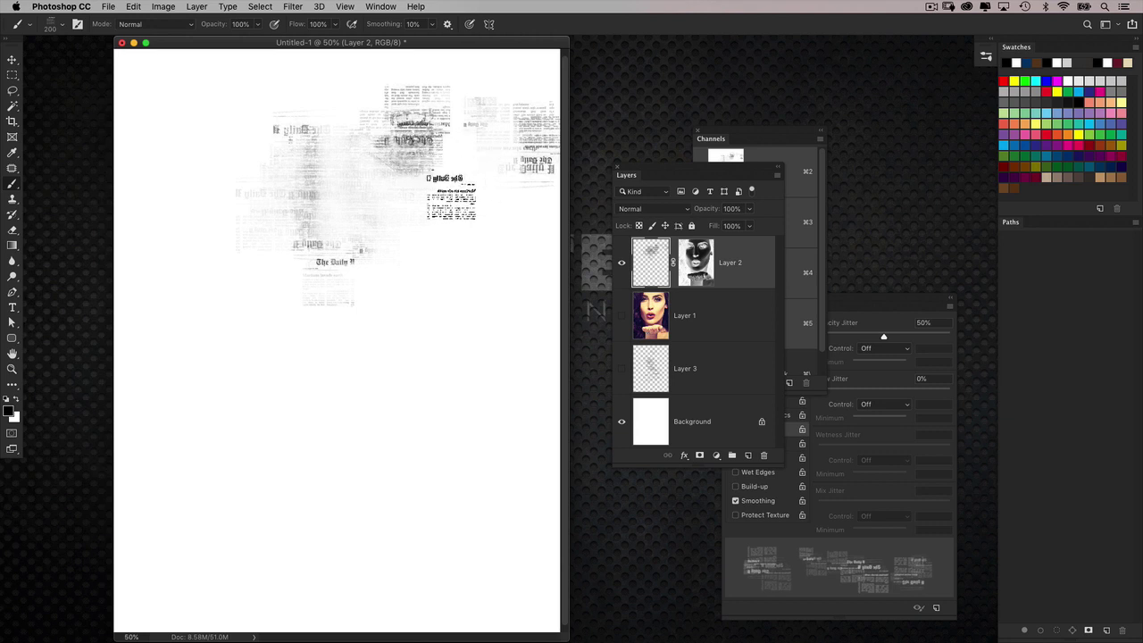
pyautogui.moveTo(366, 178)
pyautogui.mouseDown()
pyautogui.moveTo(372, 144)
pyautogui.moveTo(426, 129)
pyautogui.moveTo(360, 155)
pyautogui.moveTo(423, 179)
pyautogui.mouseUp()
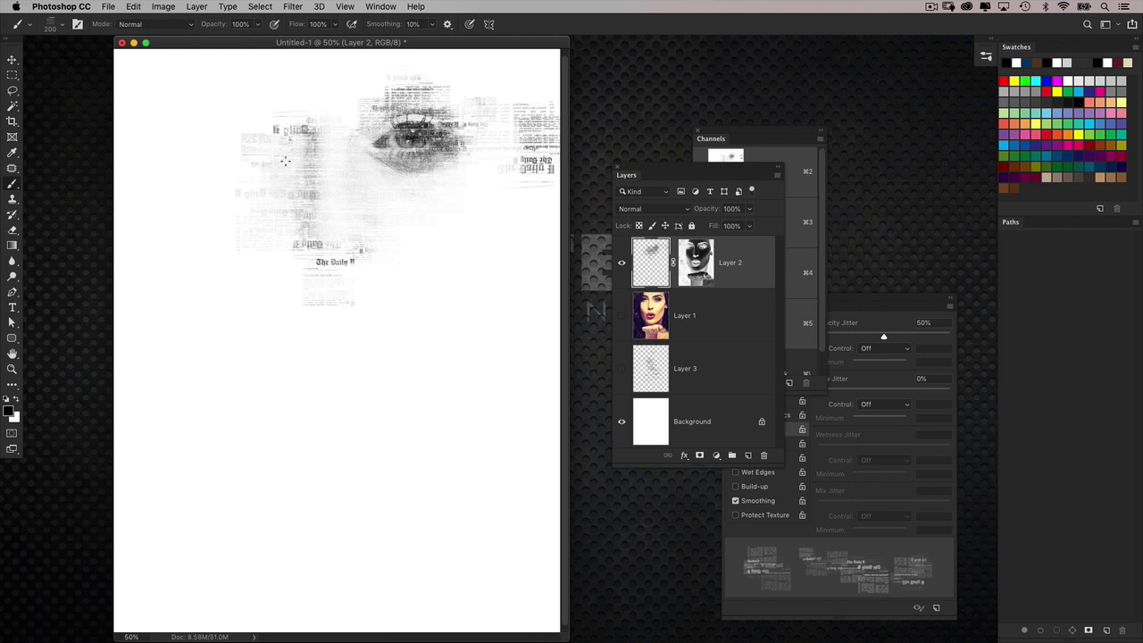
pyautogui.moveTo(286, 145)
pyautogui.mouseDown()
pyautogui.moveTo(251, 113)
pyautogui.moveTo(261, 104)
pyautogui.moveTo(215, 129)
pyautogui.moveTo(294, 162)
pyautogui.moveTo(214, 159)
pyautogui.moveTo(179, 138)
pyautogui.mouseUp()
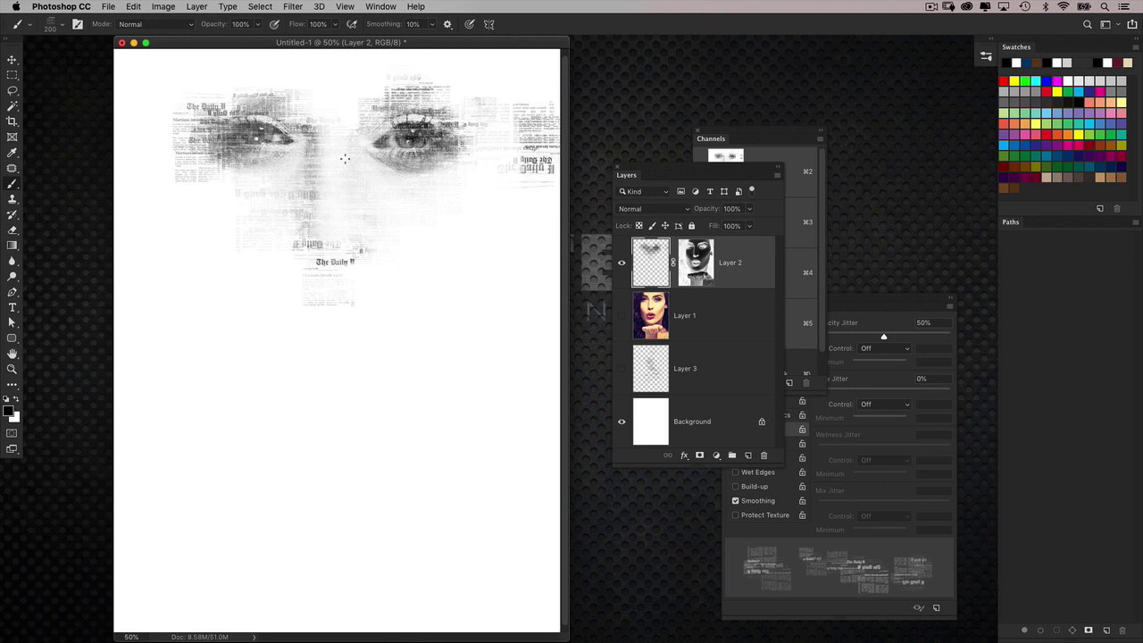
pyautogui.moveTo(295, 252)
pyautogui.mouseDown()
pyautogui.moveTo(366, 259)
pyautogui.moveTo(303, 263)
pyautogui.moveTo(380, 234)
pyautogui.moveTo(286, 228)
pyautogui.moveTo(362, 246)
pyautogui.moveTo(330, 264)
pyautogui.moveTo(312, 326)
pyautogui.moveTo(351, 377)
pyautogui.moveTo(398, 375)
pyautogui.moveTo(286, 406)
pyautogui.moveTo(295, 330)
pyautogui.moveTo(384, 339)
pyautogui.moveTo(357, 323)
pyautogui.mouseUp()
pyautogui.press('[')
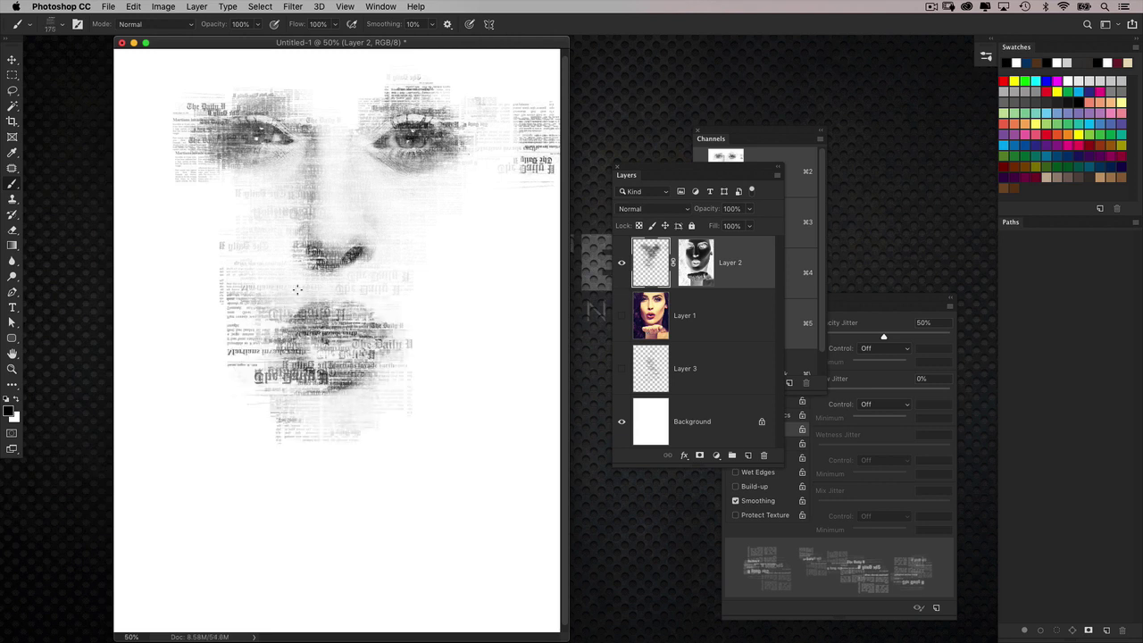
pyautogui.moveTo(449, 340); pyautogui.dragTo(478, 314)
# - Paint newspaper texture around the mouth and chin, then over the forehead at size 400
pyautogui.moveTo(272, 367); pyautogui.dragTo(235, 326)
pyautogui.moveTo(295, 428)
pyautogui.mouseDown()
pyautogui.moveTo(299, 469)
pyautogui.moveTo(339, 475)
pyautogui.moveTo(344, 514)
pyautogui.moveTo(420, 522)
pyautogui.moveTo(267, 509)
pyautogui.moveTo(223, 482)
pyautogui.moveTo(304, 531)
pyautogui.moveTo(473, 473)
pyautogui.moveTo(375, 447)
pyautogui.moveTo(179, 513)
pyautogui.moveTo(402, 536)
pyautogui.moveTo(313, 558)
pyautogui.moveTo(451, 513)
pyautogui.mouseUp()
pyautogui.moveTo(429, 451)
pyautogui.mouseDown()
pyautogui.moveTo(379, 470)
pyautogui.moveTo(263, 443)
pyautogui.moveTo(214, 380)
pyautogui.mouseUp()
pyautogui.click(267, 103)
pyautogui.press(']')
pyautogui.press(']')
pyautogui.press(']')
pyautogui.press(']')
pyautogui.moveTo(262, 67)
pyautogui.mouseDown()
pyautogui.moveTo(192, 90)
pyautogui.moveTo(322, 80)
pyautogui.moveTo(322, 107)
pyautogui.moveTo(375, 67)
pyautogui.moveTo(344, 129)
pyautogui.moveTo(317, 134)
pyautogui.moveTo(272, 99)
pyautogui.moveTo(281, 76)
pyautogui.moveTo(206, 134)
pyautogui.moveTo(201, 237)
pyautogui.moveTo(227, 218)
pyautogui.moveTo(201, 156)
pyautogui.moveTo(215, 237)
pyautogui.moveTo(255, 303)
pyautogui.moveTo(210, 214)
pyautogui.moveTo(214, 290)
pyautogui.moveTo(232, 317)
pyautogui.moveTo(259, 308)
pyautogui.moveTo(272, 263)
pyautogui.moveTo(447, 201)
pyautogui.moveTo(348, 241)
pyautogui.moveTo(410, 192)
pyautogui.mouseUp()
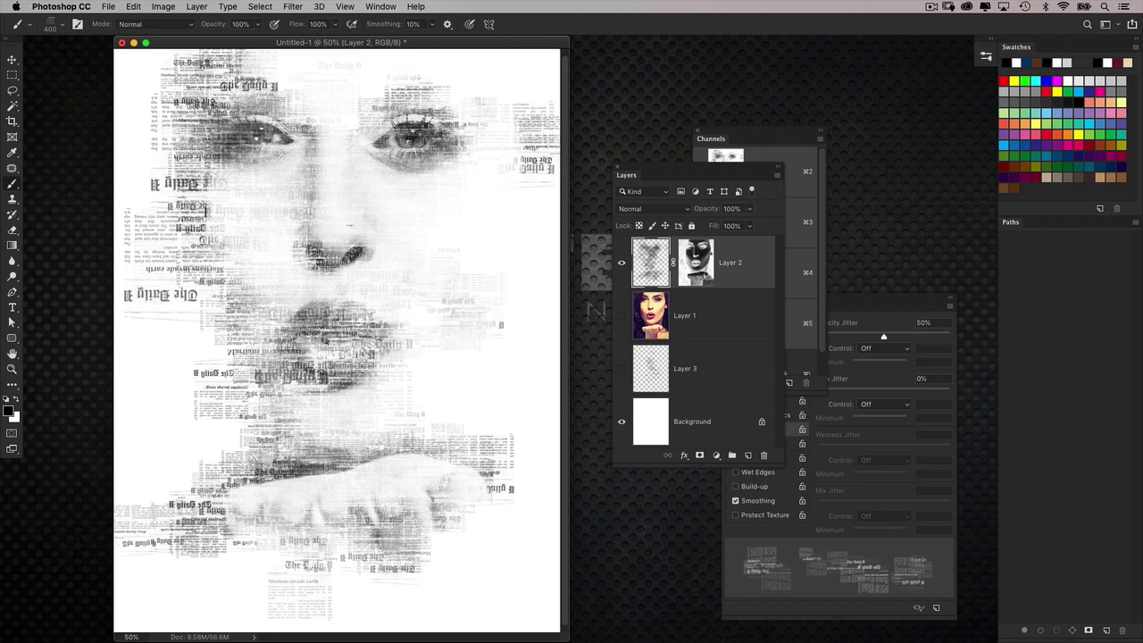
# - Stamp a size-1100 block left of the lips, then darken eyes, nose and lips at size 400
pyautogui.press(']')
pyautogui.press(']')
pyautogui.press(']')
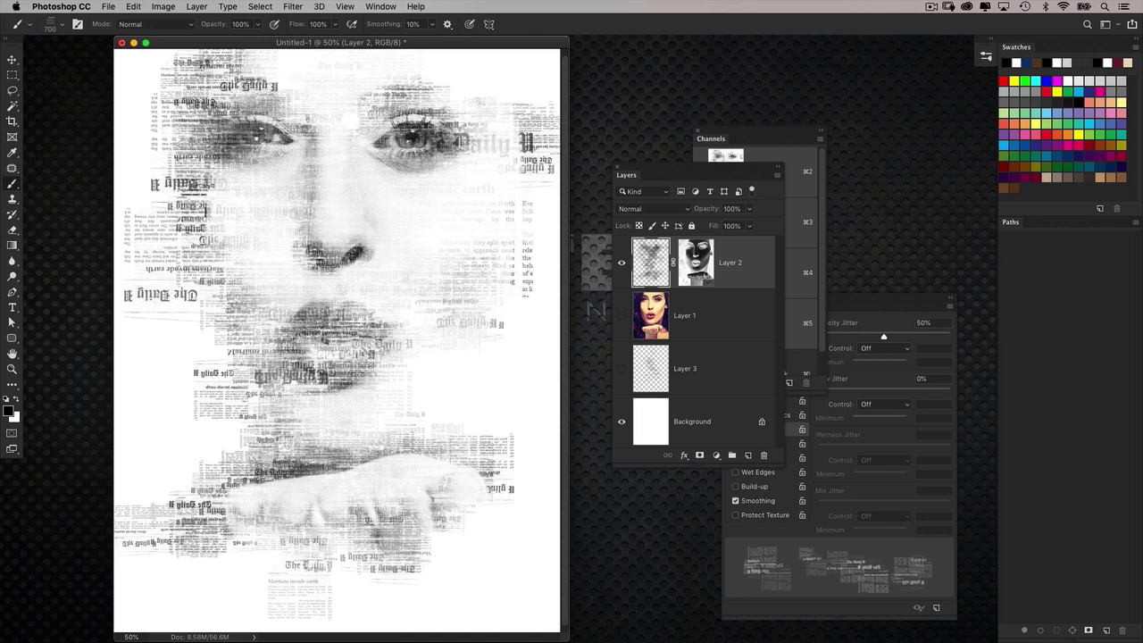
pyautogui.press(']')
pyautogui.press(']')
pyautogui.press(']')
pyautogui.press(']')
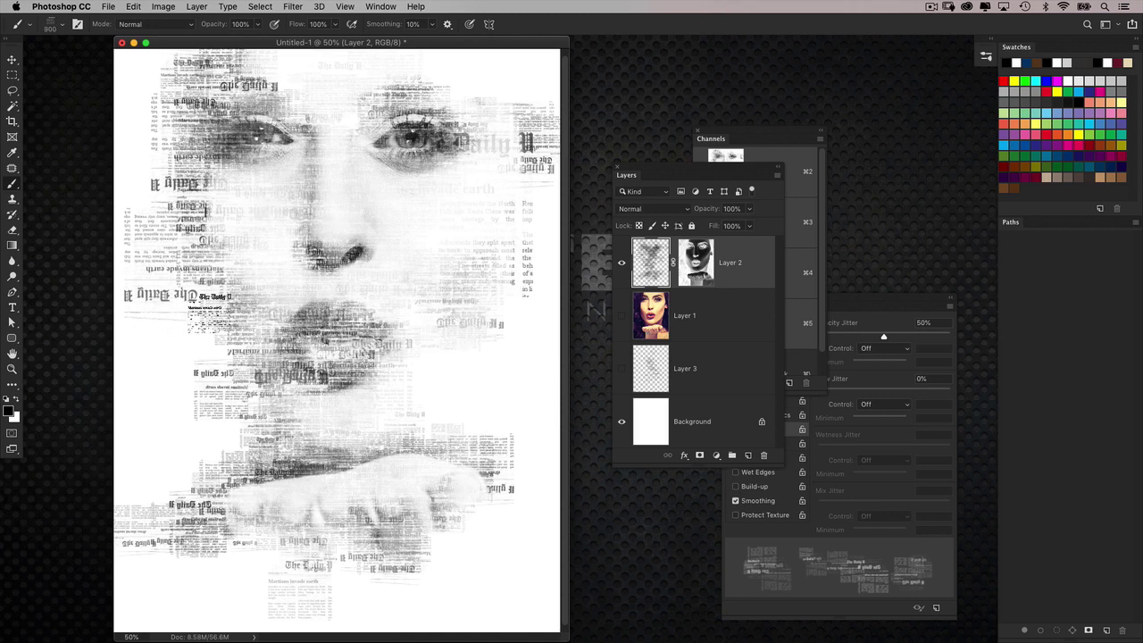
pyautogui.click(165, 364)
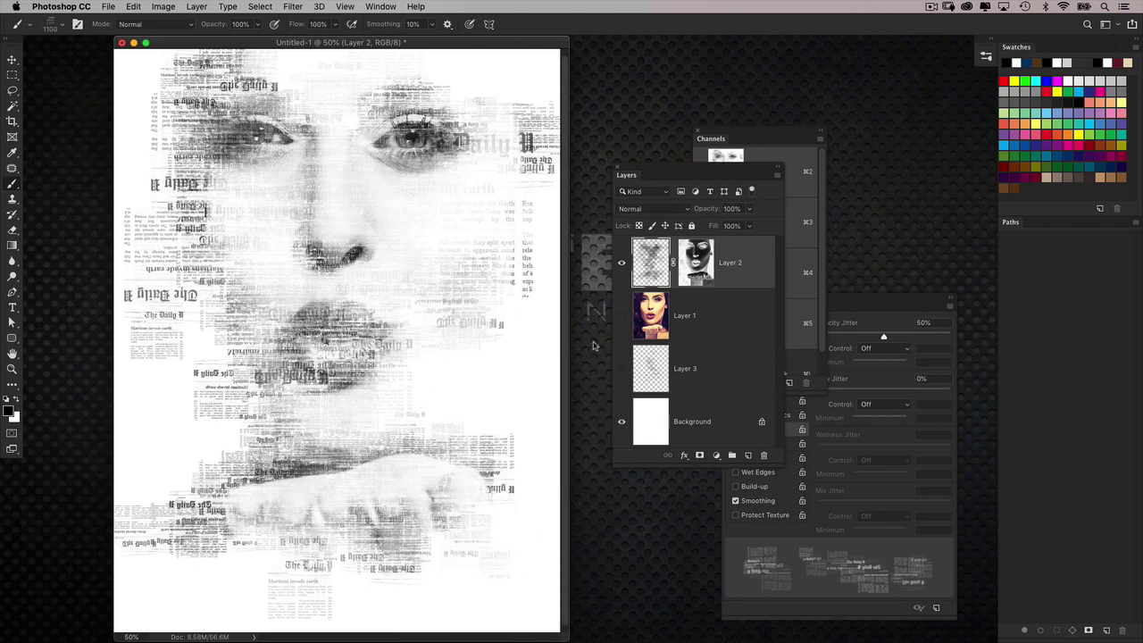
pyautogui.press('[')
pyautogui.press('[')
pyautogui.press('[')
pyautogui.press('[')
pyautogui.press('[')
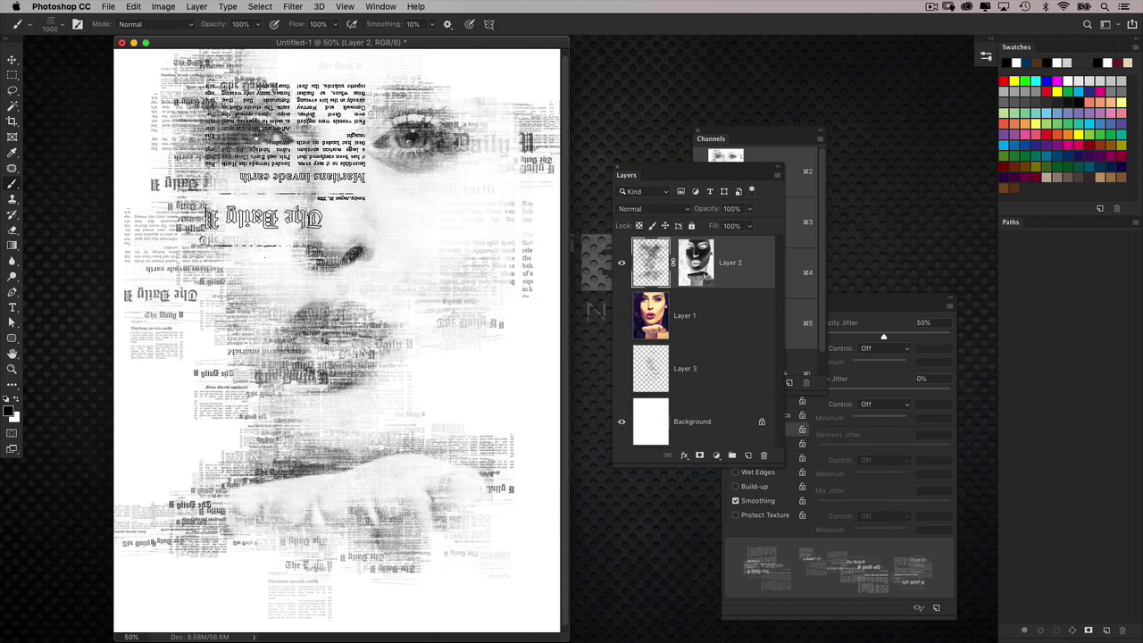
pyautogui.press('[')
pyautogui.press('[')
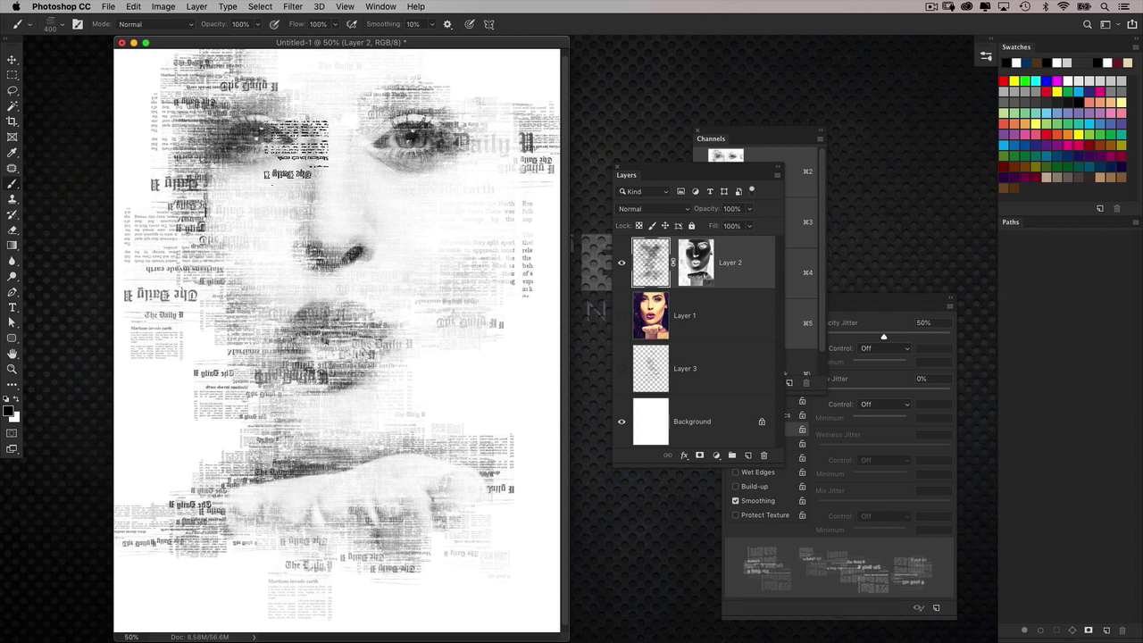
pyautogui.click(257, 132)
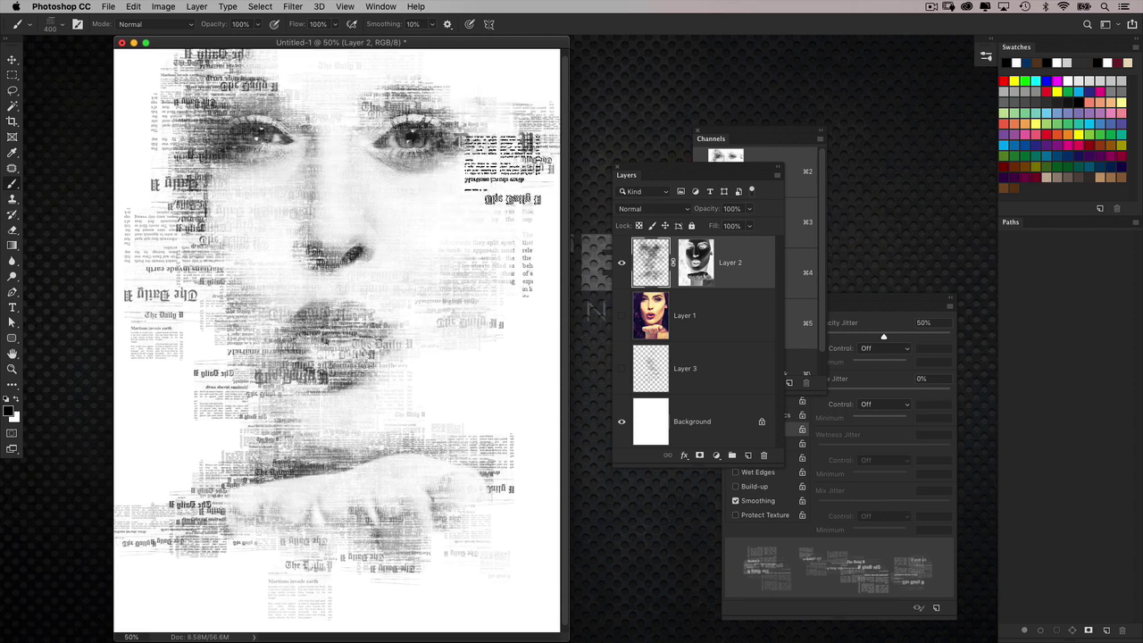
pyautogui.moveTo(504, 165)
pyautogui.mouseDown()
pyautogui.moveTo(380, 304)
pyautogui.moveTo(330, 312)
pyautogui.moveTo(366, 340)
pyautogui.moveTo(367, 227)
pyautogui.moveTo(325, 256)
pyautogui.moveTo(312, 342)
pyautogui.moveTo(232, 344)
pyautogui.moveTo(282, 420)
pyautogui.mouseUp()
pyautogui.moveTo(636, 168); pyautogui.dragTo(829, 192)
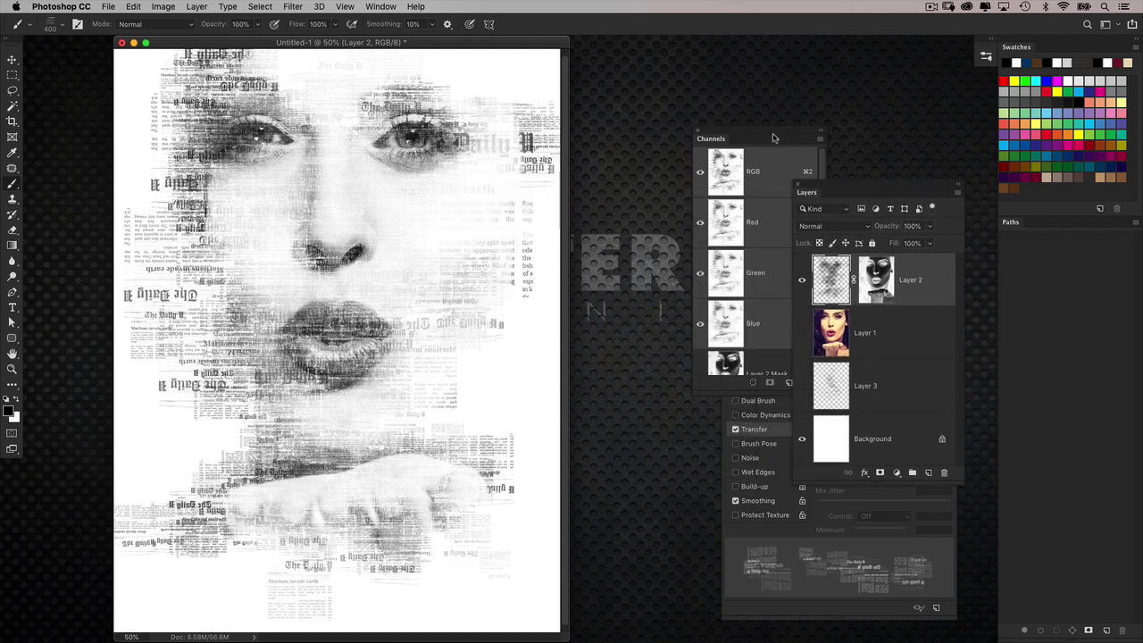
# - Close the Brush Settings panel and rearrange the Layers and Channels panels
pyautogui.moveTo(765, 136); pyautogui.dragTo(701, 120)
pyautogui.moveTo(823, 189); pyautogui.dragTo(780, 124)
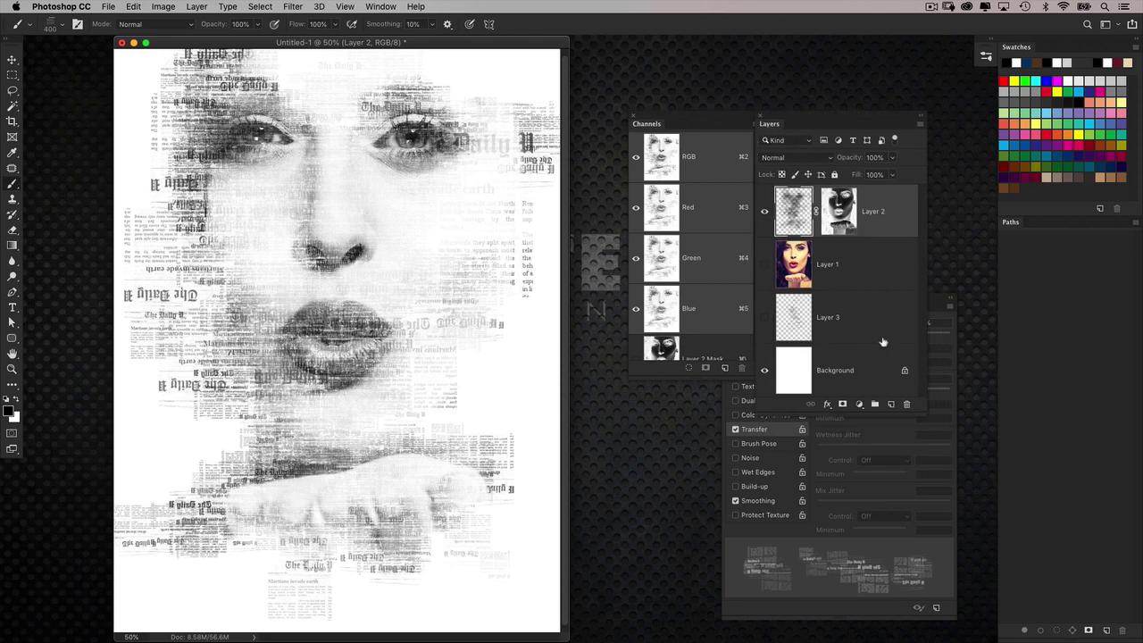
pyautogui.moveTo(938, 308); pyautogui.dragTo(953, 307)
pyautogui.click(741, 299)
pyautogui.moveTo(810, 123); pyautogui.dragTo(795, 123)
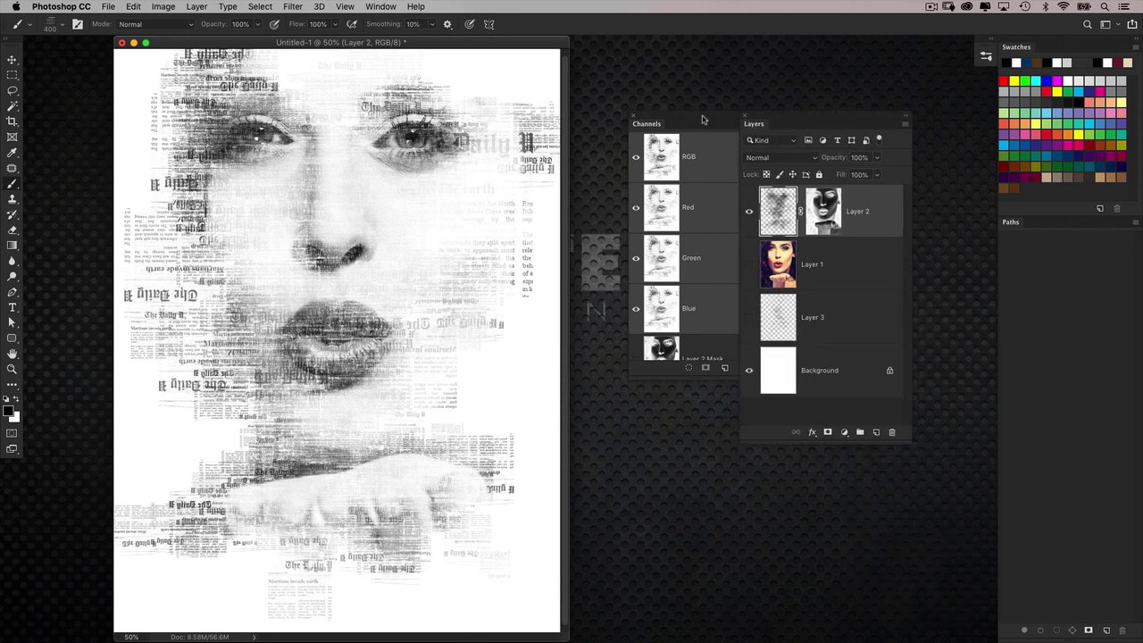
pyautogui.moveTo(703, 118); pyautogui.dragTo(926, 455)
pyautogui.moveTo(791, 116); pyautogui.dragTo(712, 112)
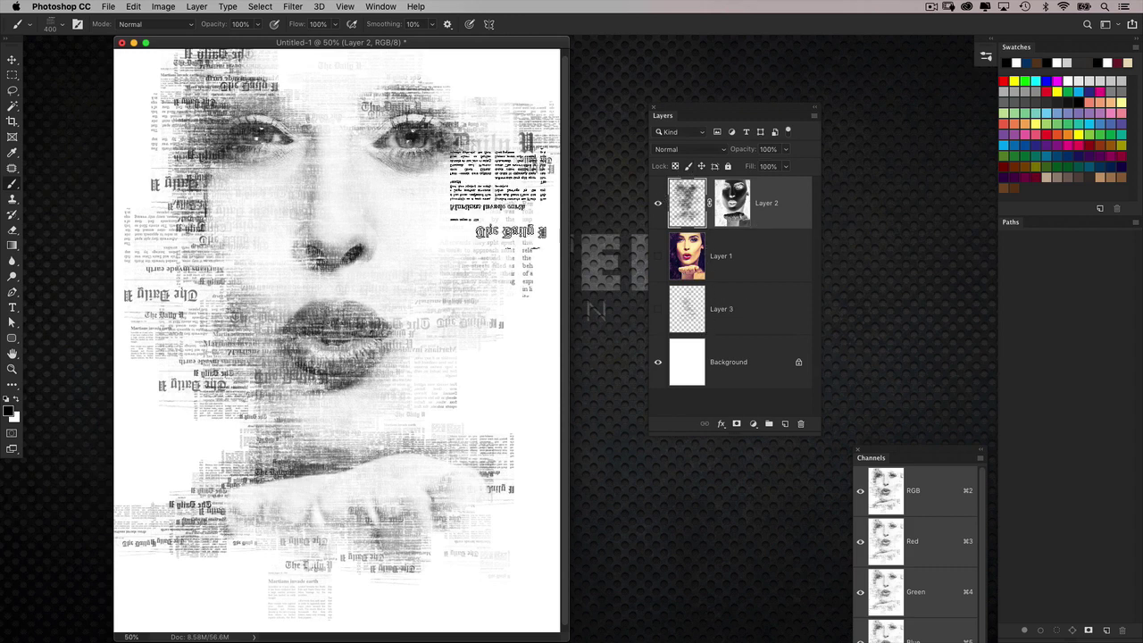
# - Stamp newspaper blocks beside the face and lips, then fill the portrait layer dark navy
pyautogui.click(540, 179)
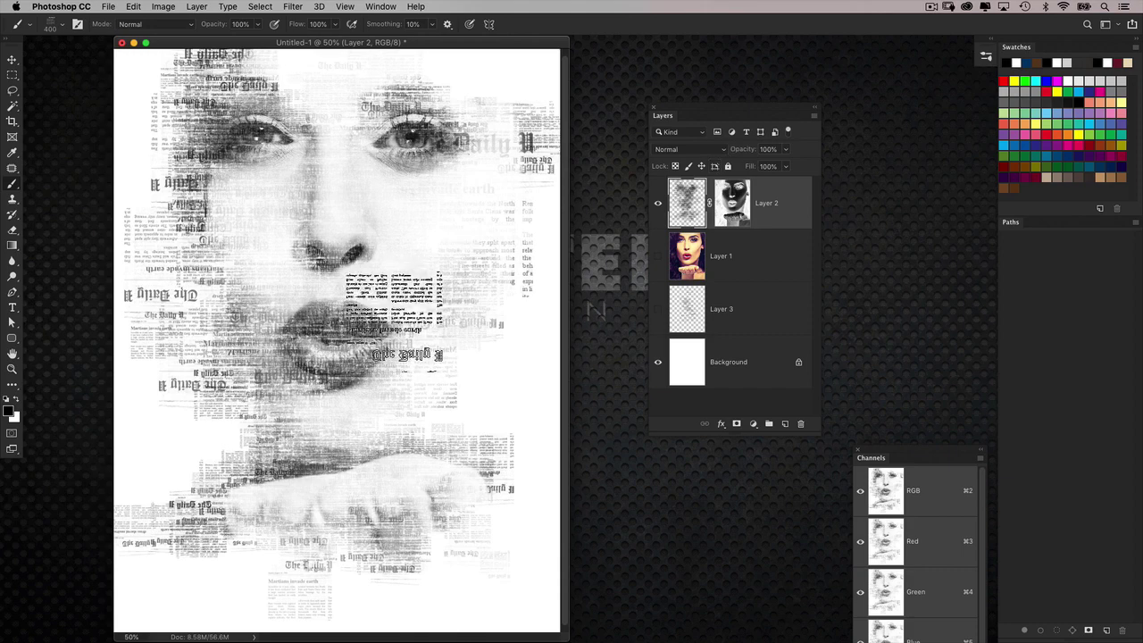
pyautogui.click(259, 314)
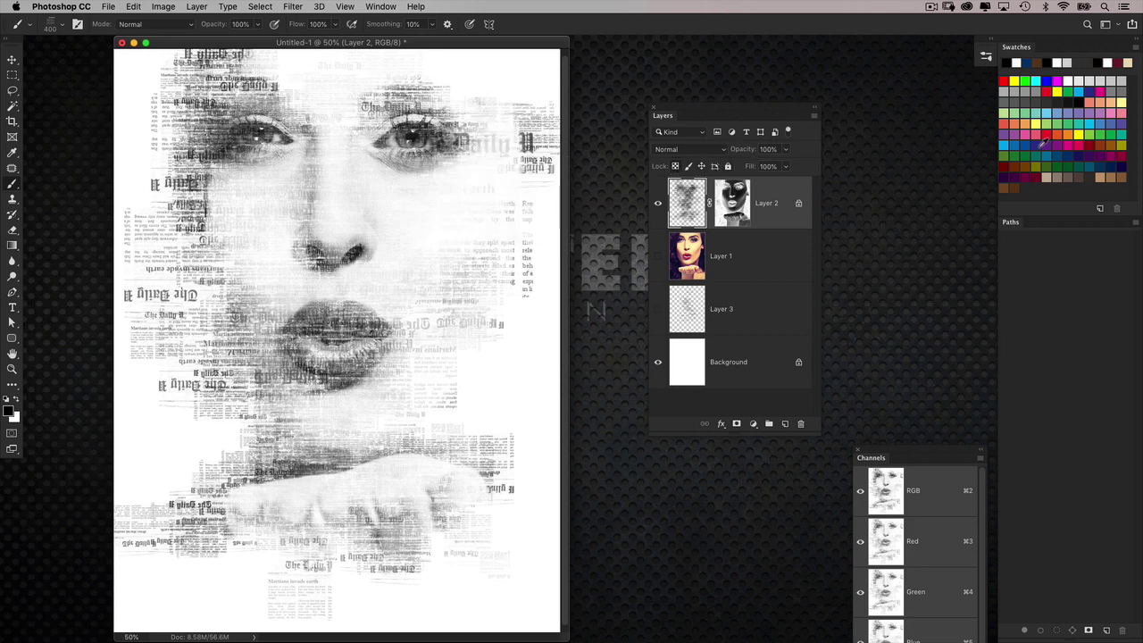
pyautogui.click(1041, 145)
pyautogui.hotkey('alt', 'BackSpace')
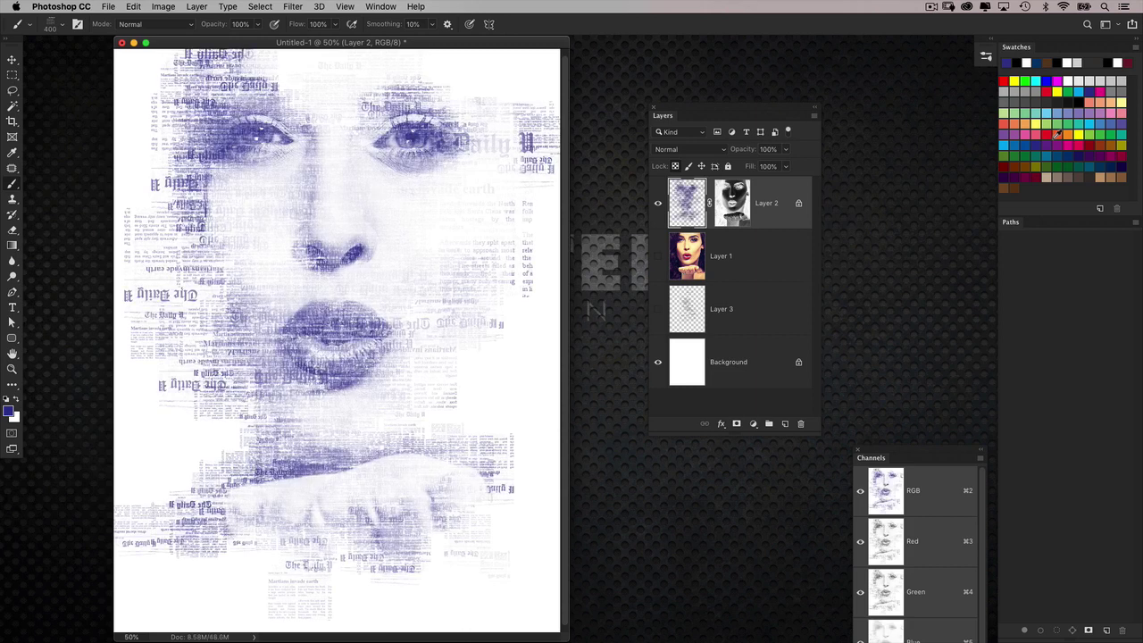
pyautogui.click(1079, 143)
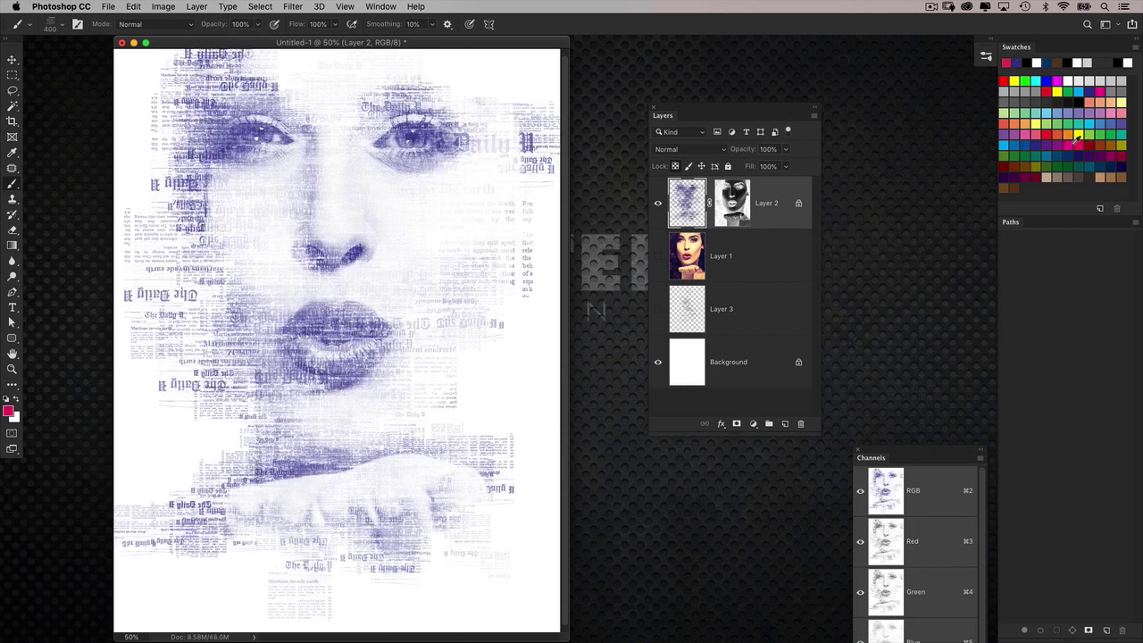
pyautogui.hotkey('alt', 'BackSpace')
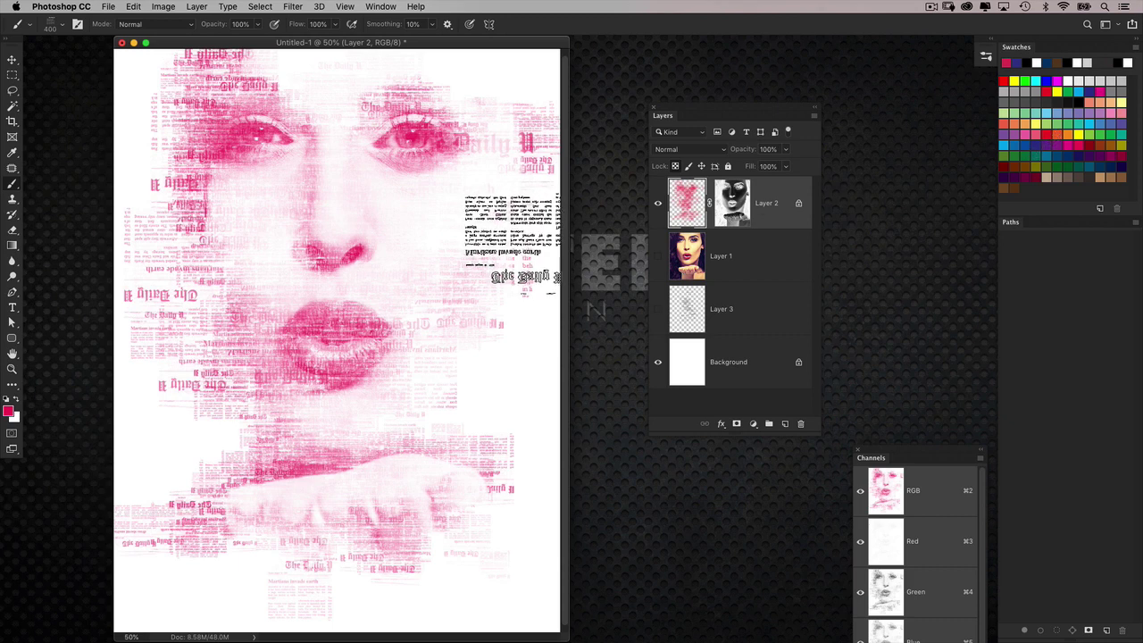
pyautogui.moveTo(472, 256)
pyautogui.mouseDown()
pyautogui.moveTo(464, 205)
pyautogui.moveTo(497, 191)
pyautogui.mouseUp()
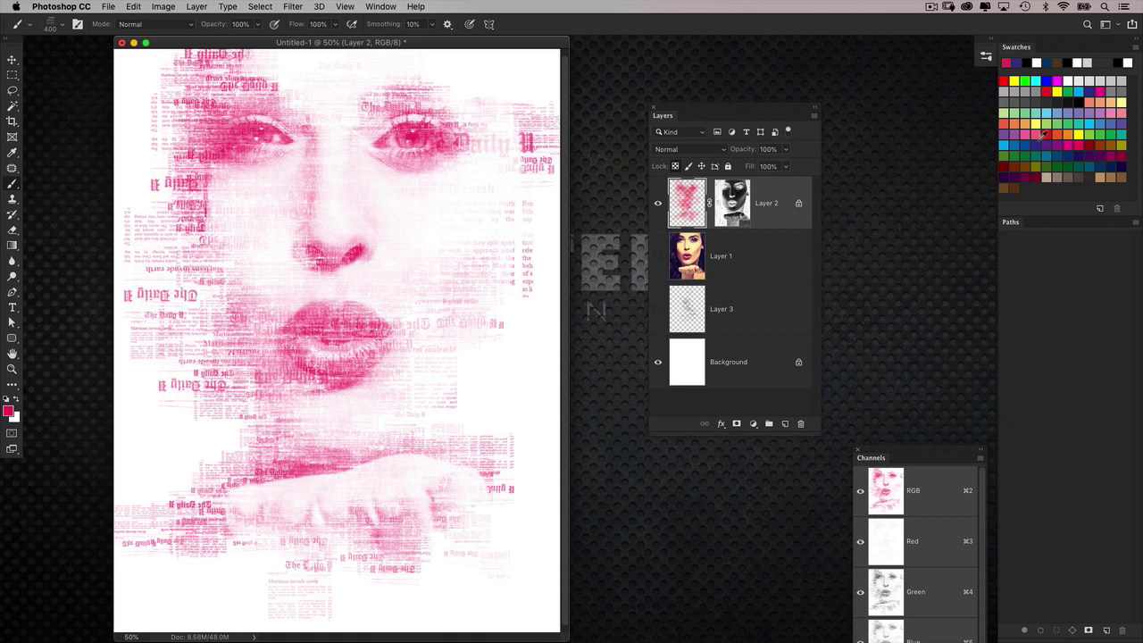
pyautogui.click(1112, 165)
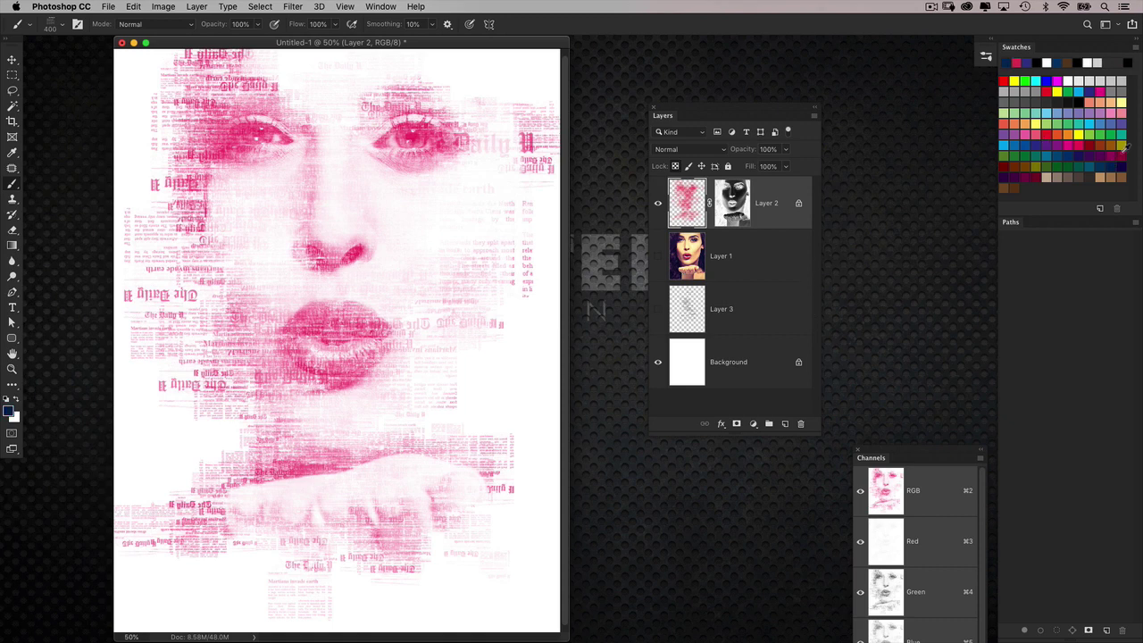
pyautogui.hotkey('alt', 'BackSpace')
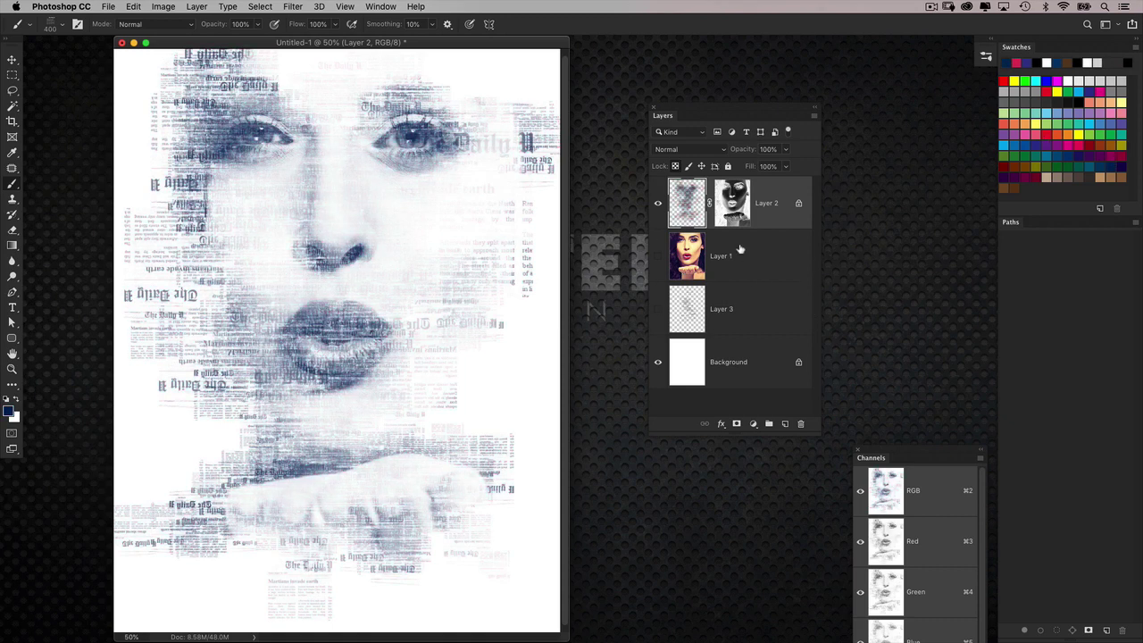
# - Add a new empty Layer 4 and zoom out to show the whole poster
pyautogui.click(786, 425)
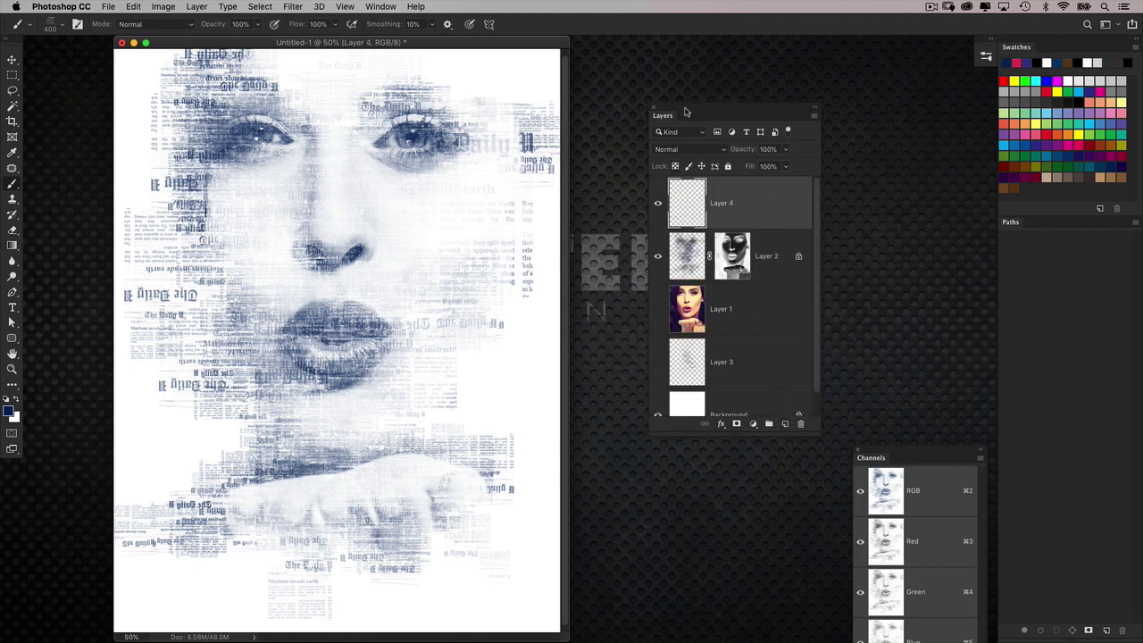
pyautogui.moveTo(685, 114); pyautogui.dragTo(666, 106)
pyautogui.press('super+minus')
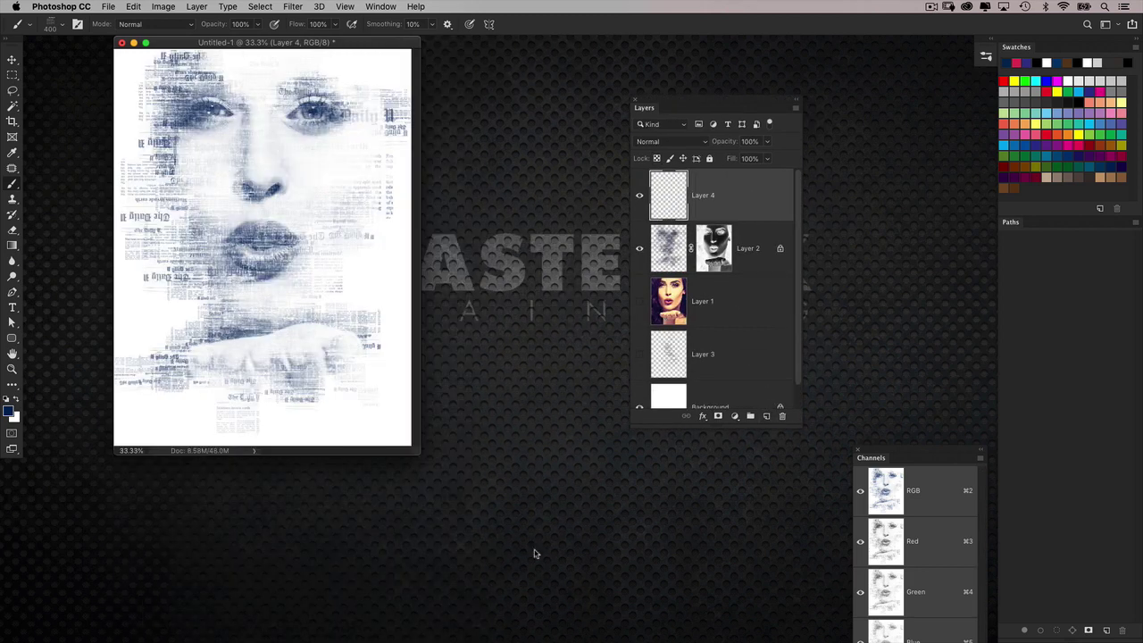
pyautogui.moveTo(411, 453)
pyautogui.mouseDown()
pyautogui.moveTo(510, 503)
pyautogui.moveTo(565, 603)
pyautogui.mouseUp()
pyautogui.hotkey('shift', 'BackSpace')
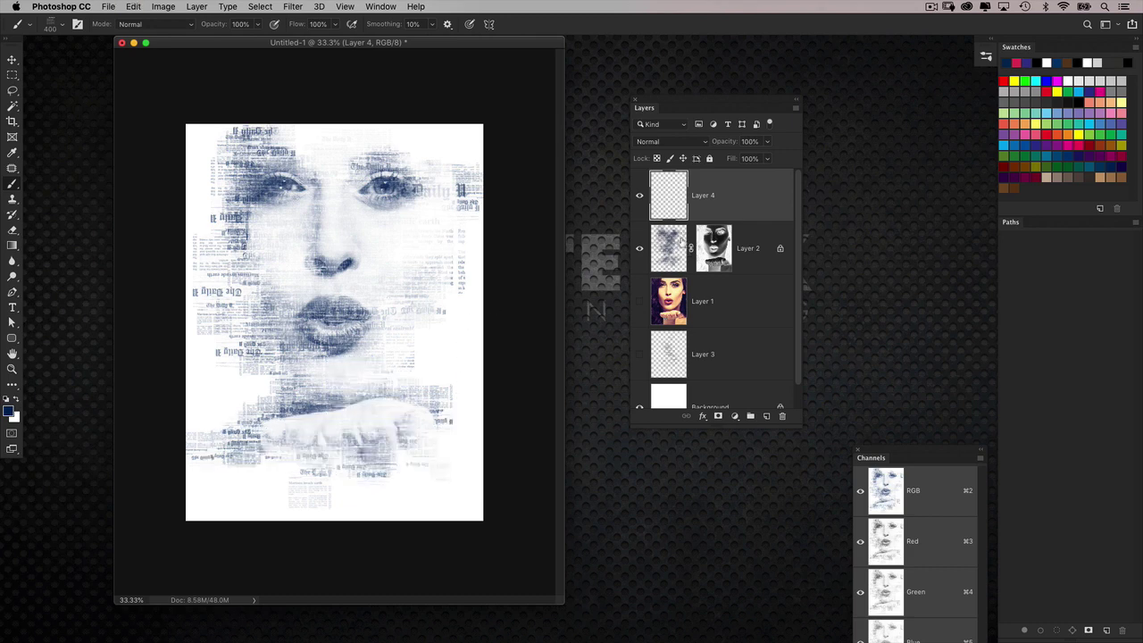
# - On Layer 2, paint newspaper texture around the hand and chin, then reselect Layer 4
pyautogui.click(669, 247)
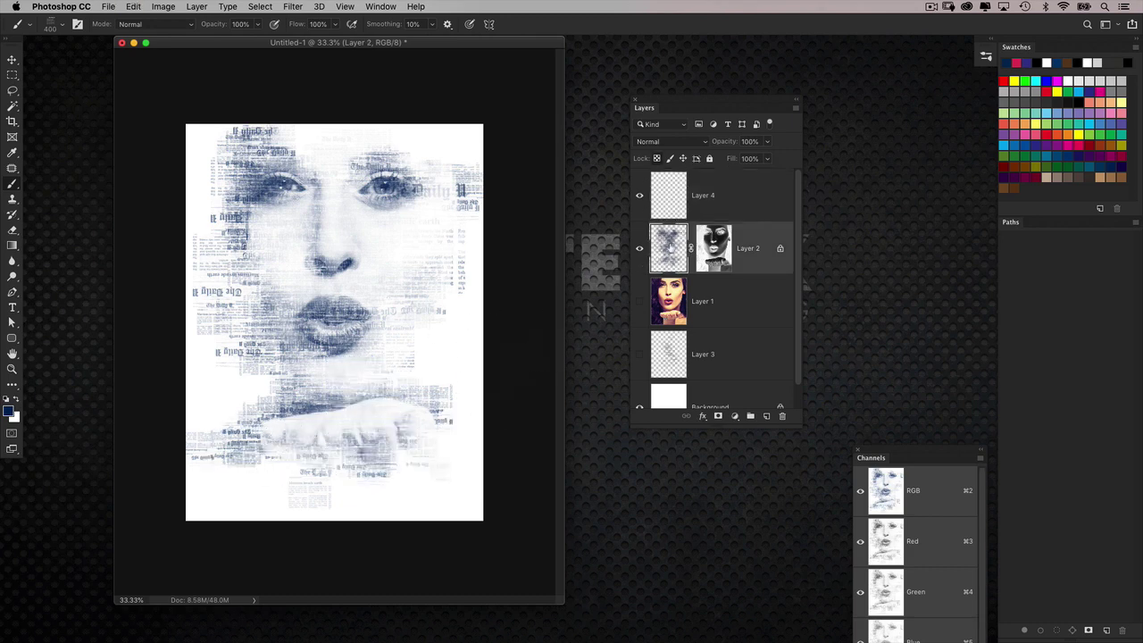
pyautogui.click(373, 434)
pyautogui.press('super+z')
pyautogui.moveTo(365, 435)
pyautogui.mouseDown()
pyautogui.moveTo(316, 474)
pyautogui.moveTo(274, 454)
pyautogui.moveTo(351, 446)
pyautogui.moveTo(363, 528)
pyautogui.mouseUp()
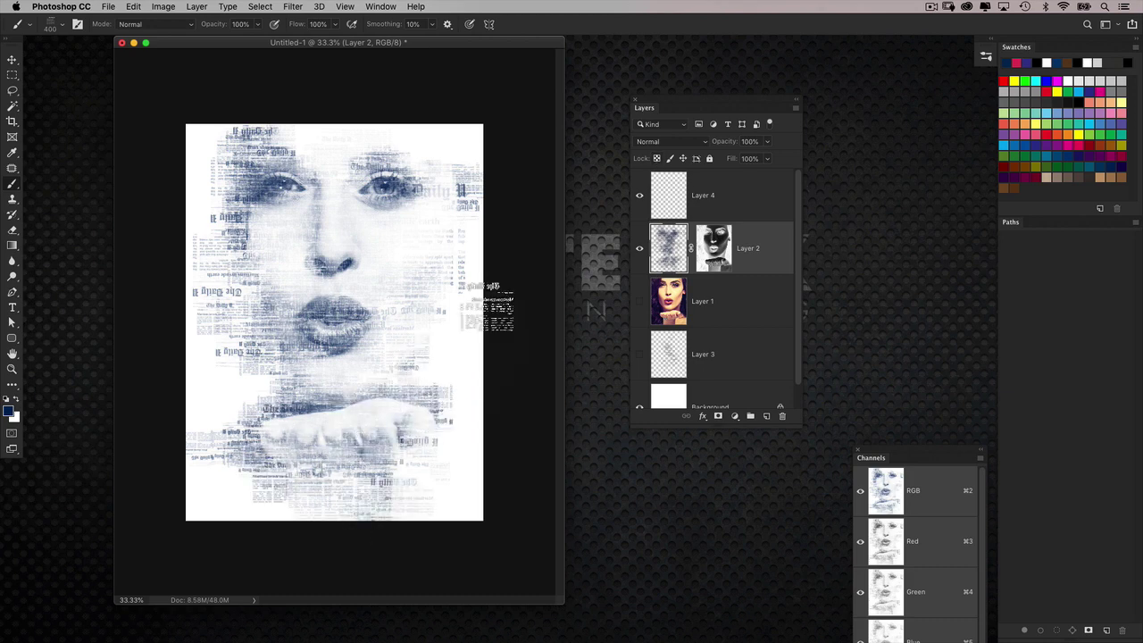
pyautogui.click(672, 204)
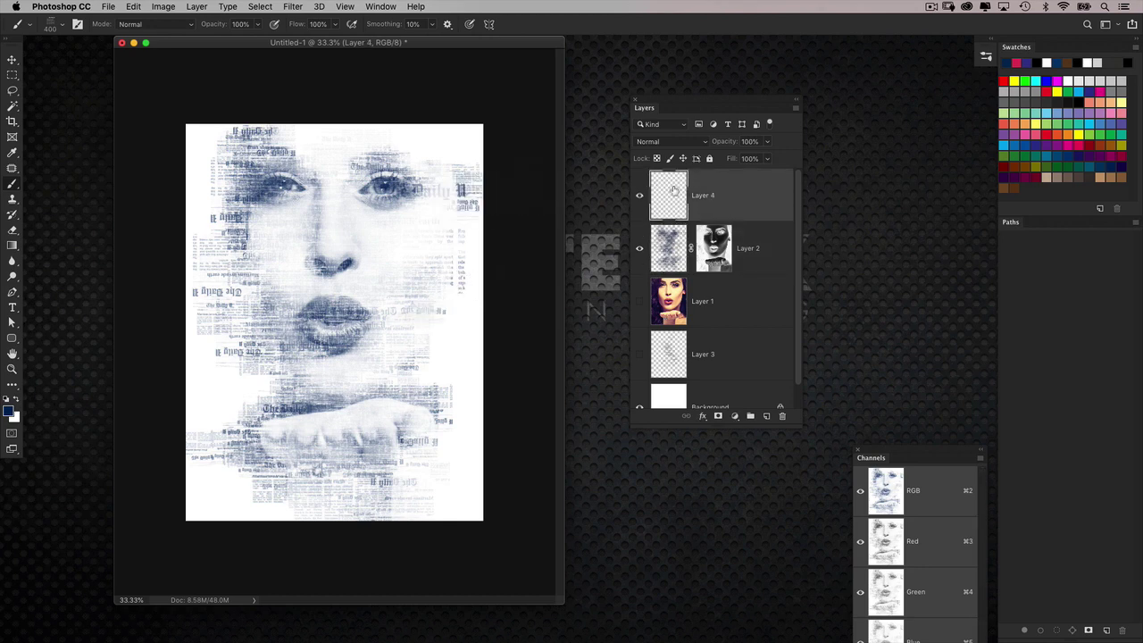
# - Enlarge the brush and paint large newspaper clippings across the poster on Layer 4
pyautogui.press(']')
pyautogui.press(']')
pyautogui.press(']')
pyautogui.press(']')
pyautogui.press(']')
pyautogui.press(']')
pyautogui.press(']')
pyautogui.click(420, 214)
pyautogui.moveTo(205, 241)
pyautogui.mouseDown()
pyautogui.moveTo(349, 470)
pyautogui.moveTo(462, 310)
pyautogui.moveTo(523, 313)
pyautogui.moveTo(489, 304)
pyautogui.moveTo(433, 255)
pyautogui.moveTo(447, 335)
pyautogui.moveTo(502, 327)
pyautogui.mouseUp()
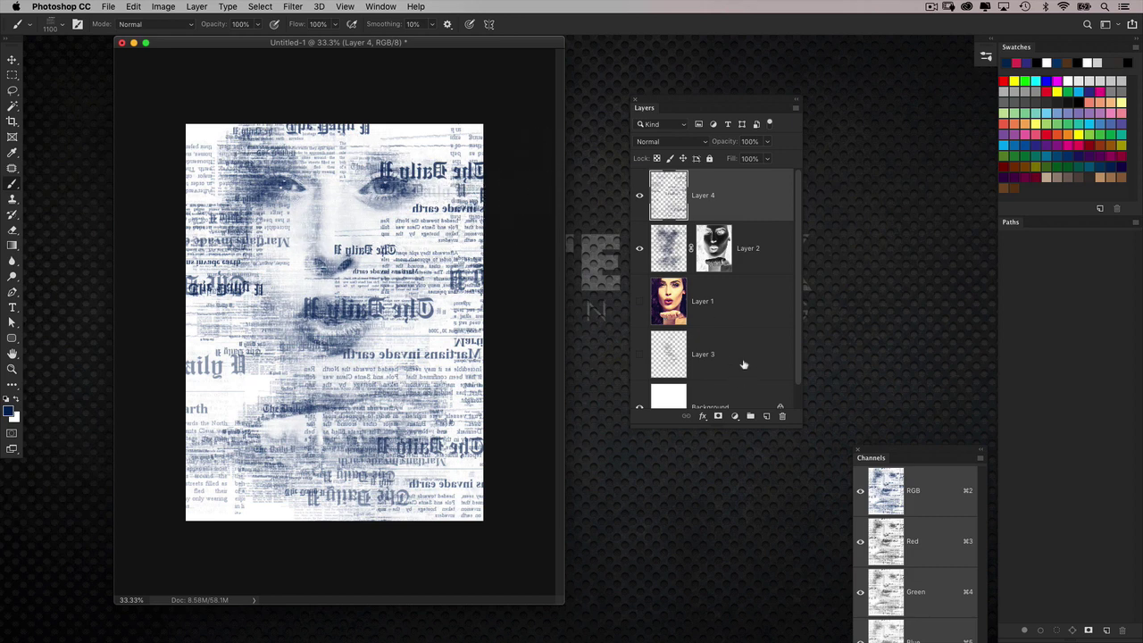
pyautogui.moveTo(703, 108); pyautogui.dragTo(674, 105)
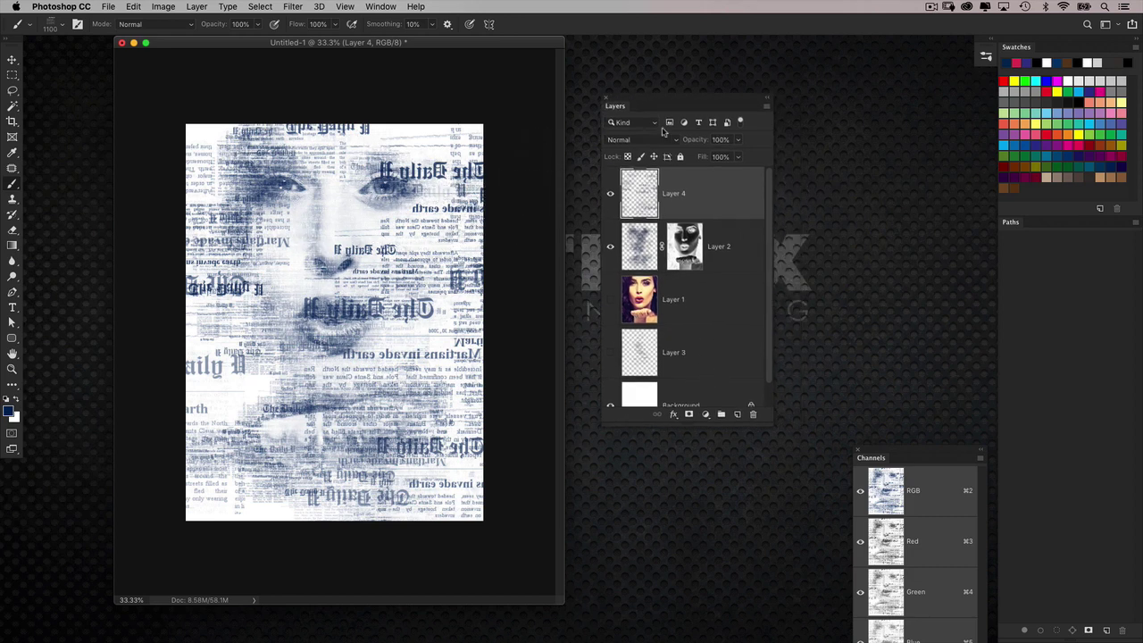
# - Add a layer mask and draw radial gradients so the eyes, nose and lips stay clear
pyautogui.click(690, 414)
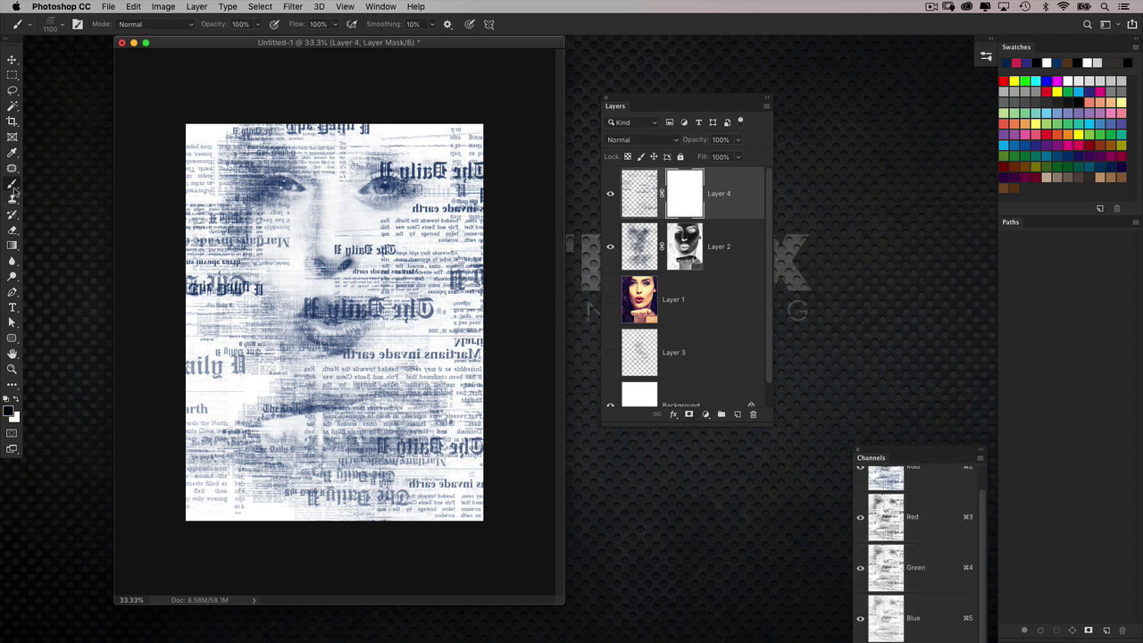
pyautogui.click(13, 245)
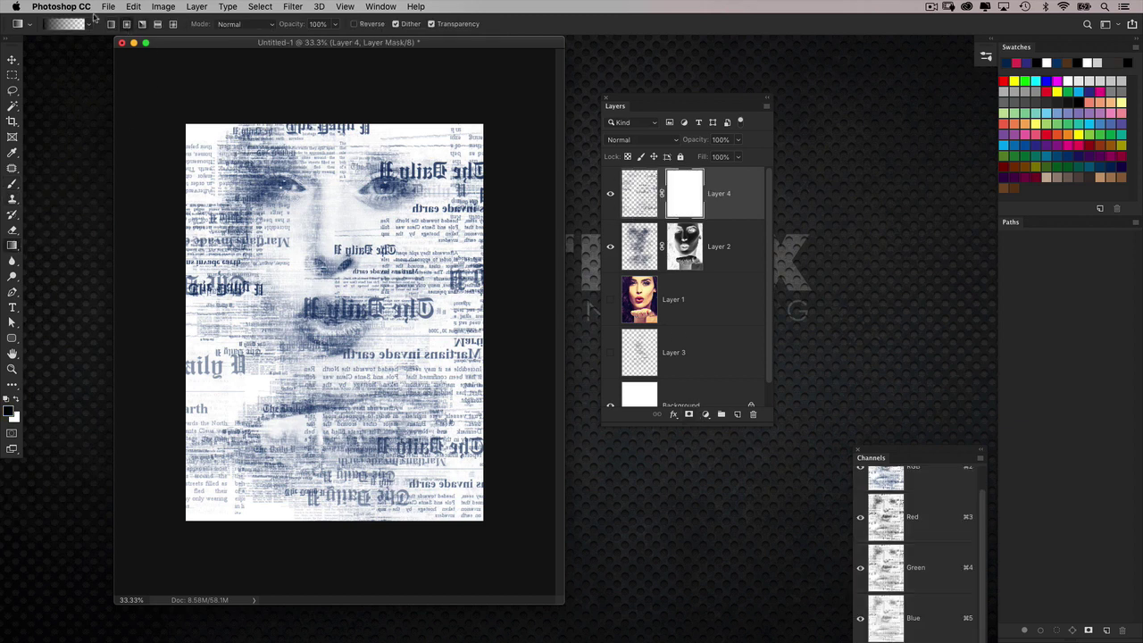
pyautogui.moveTo(336, 308); pyautogui.dragTo(364, 391)
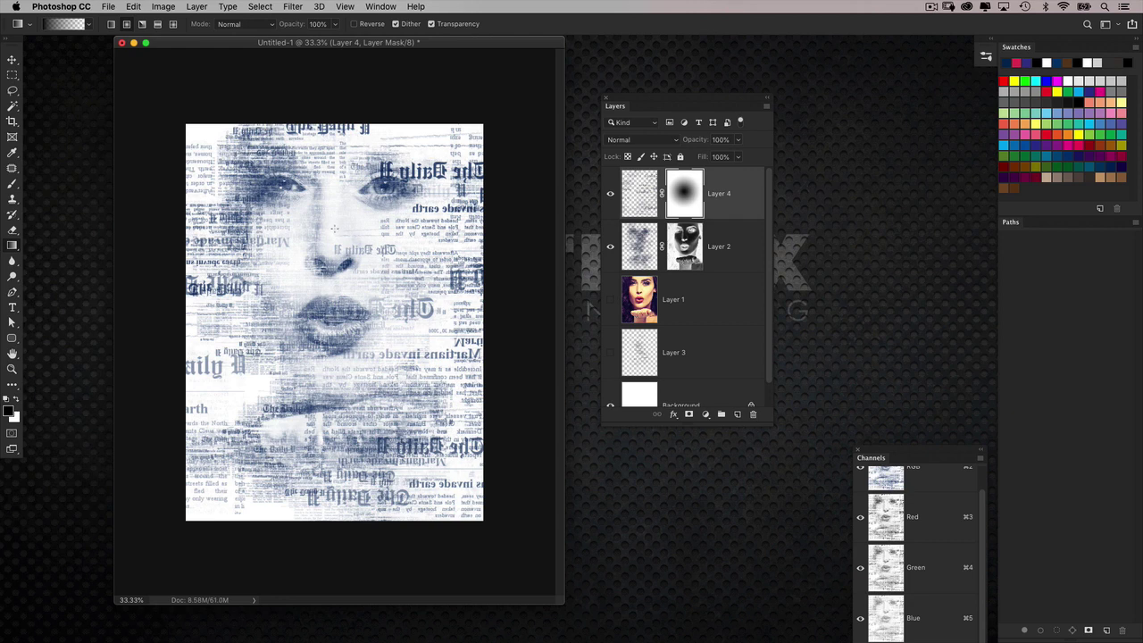
pyautogui.moveTo(335, 226); pyautogui.dragTo(359, 250)
pyautogui.moveTo(305, 193); pyautogui.dragTo(305, 194)
pyautogui.moveTo(373, 303); pyautogui.dragTo(376, 314)
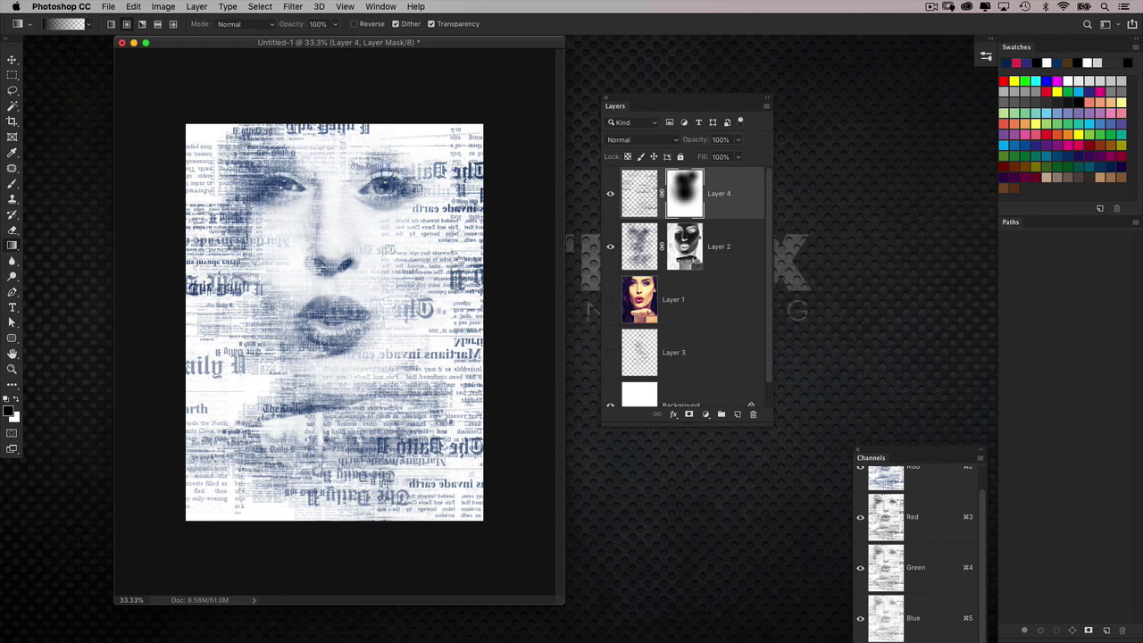
pyautogui.moveTo(332, 362); pyautogui.dragTo(355, 420)
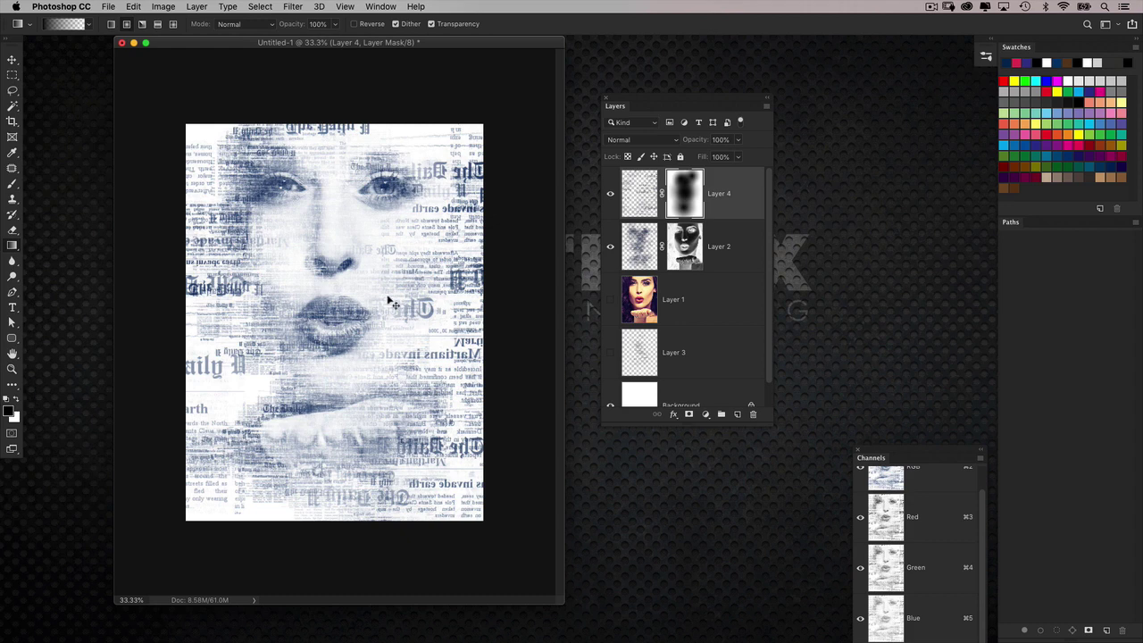
pyautogui.moveTo(376, 313); pyautogui.dragTo(371, 411)
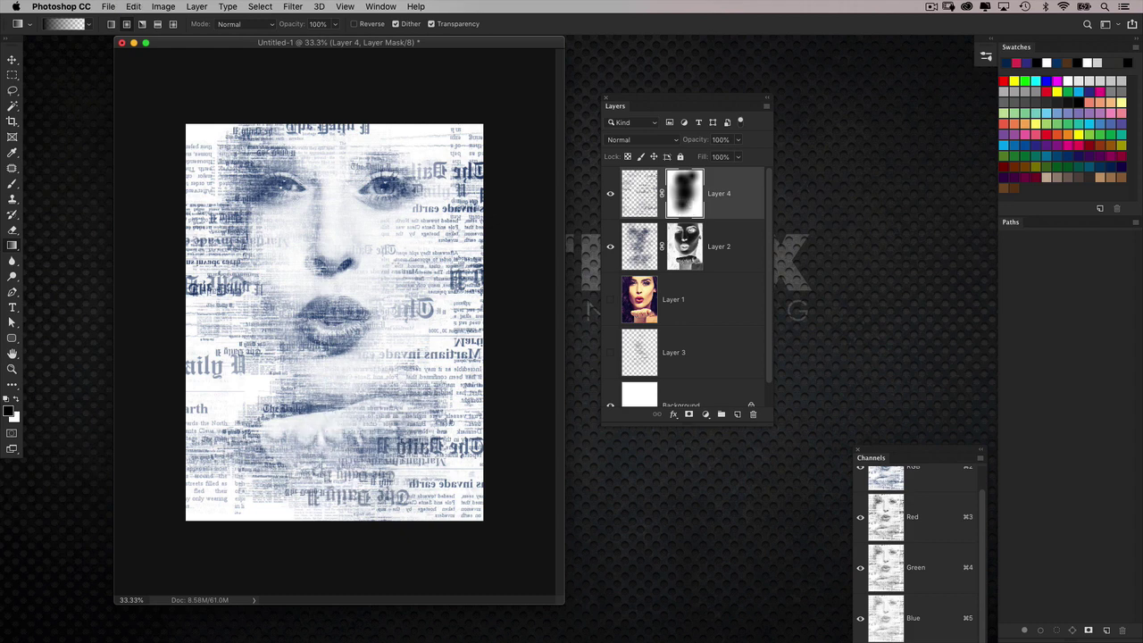
pyautogui.click(629, 203)
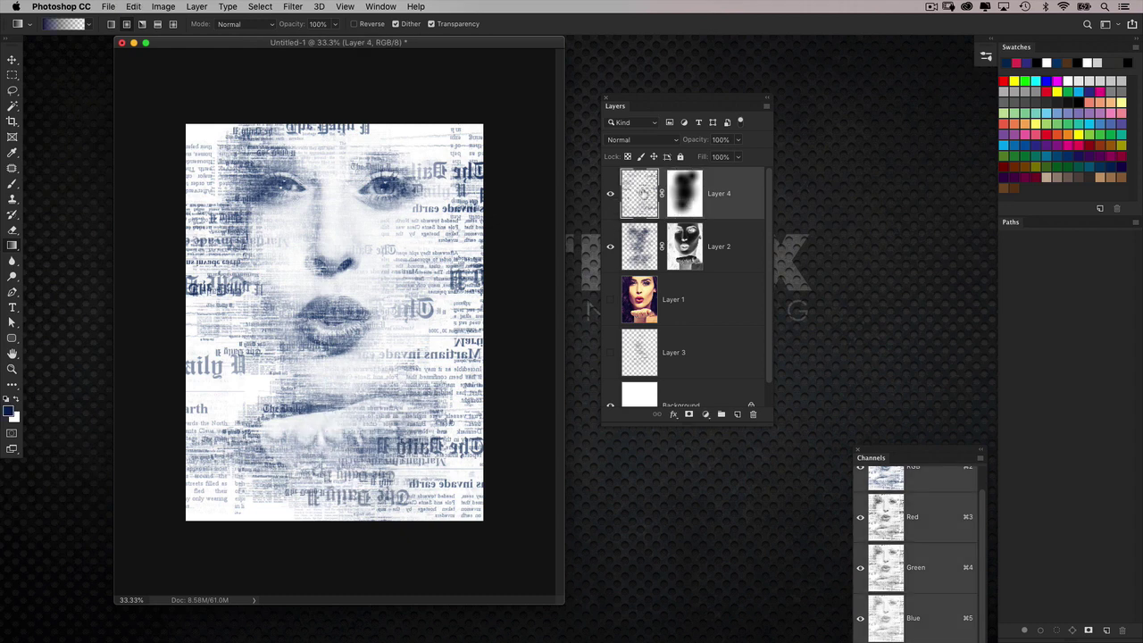
# - Apply a Gaussian Blur with radius 5 pixels to Layer 4's clippings
pyautogui.click(299, 10)
pyautogui.moveTo(307, 159)
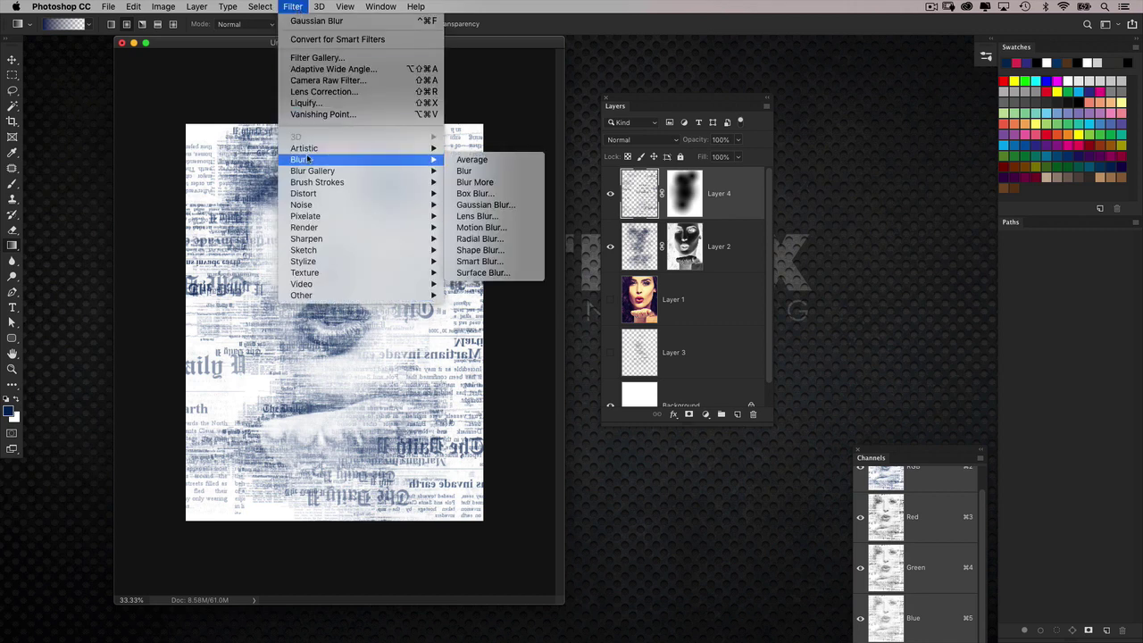
pyautogui.click(481, 205)
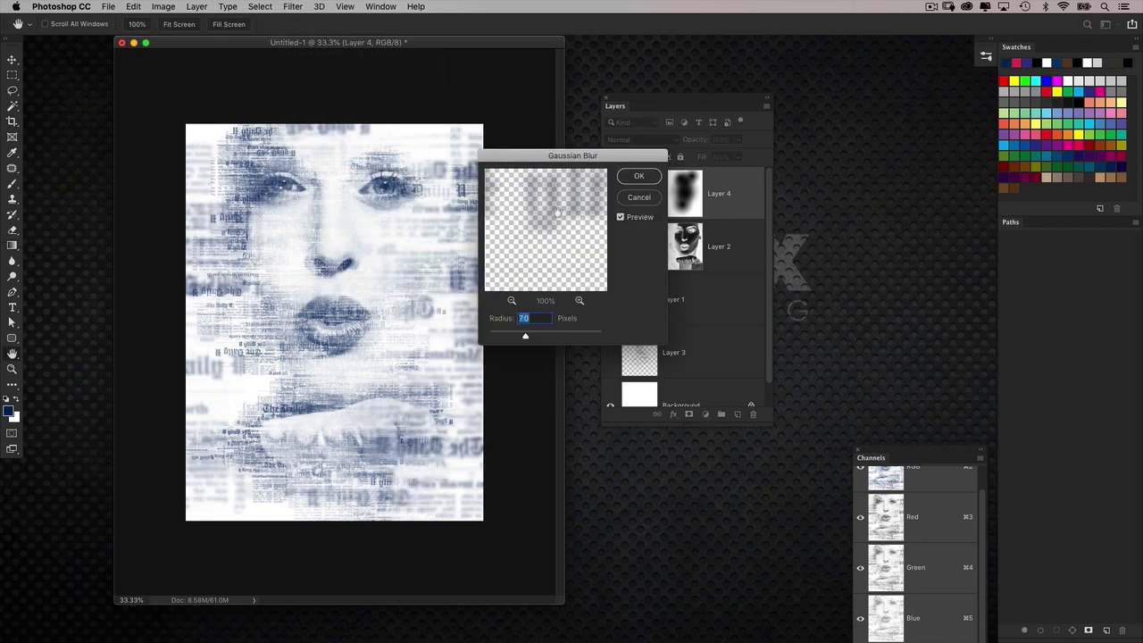
pyautogui.moveTo(538, 156); pyautogui.dragTo(593, 153)
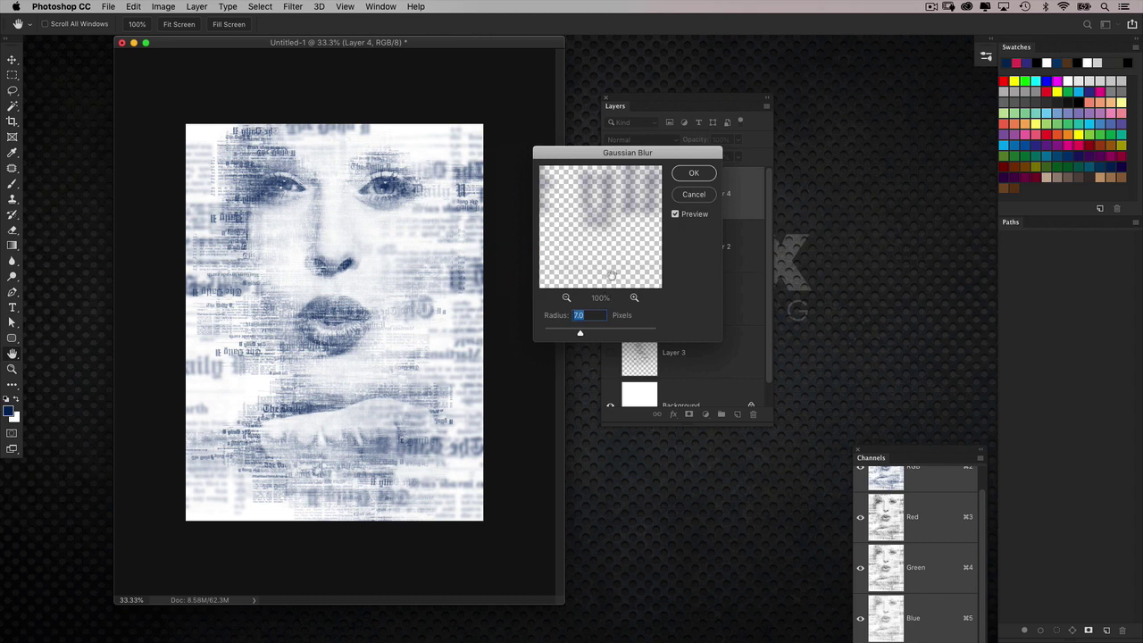
pyautogui.write('5')
pyautogui.press('Return')
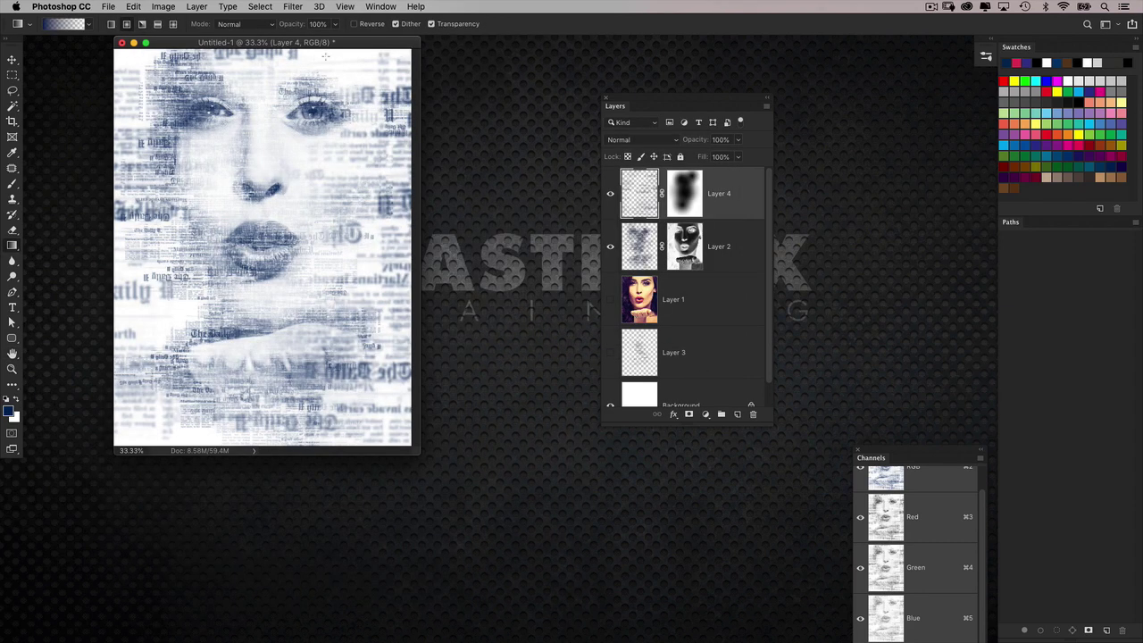
pyautogui.moveTo(358, 41); pyautogui.dragTo(428, 74)
# - Toggle Layer 4's visibility to compare the poster with and without the blurred clippings
pyautogui.click(13, 58)
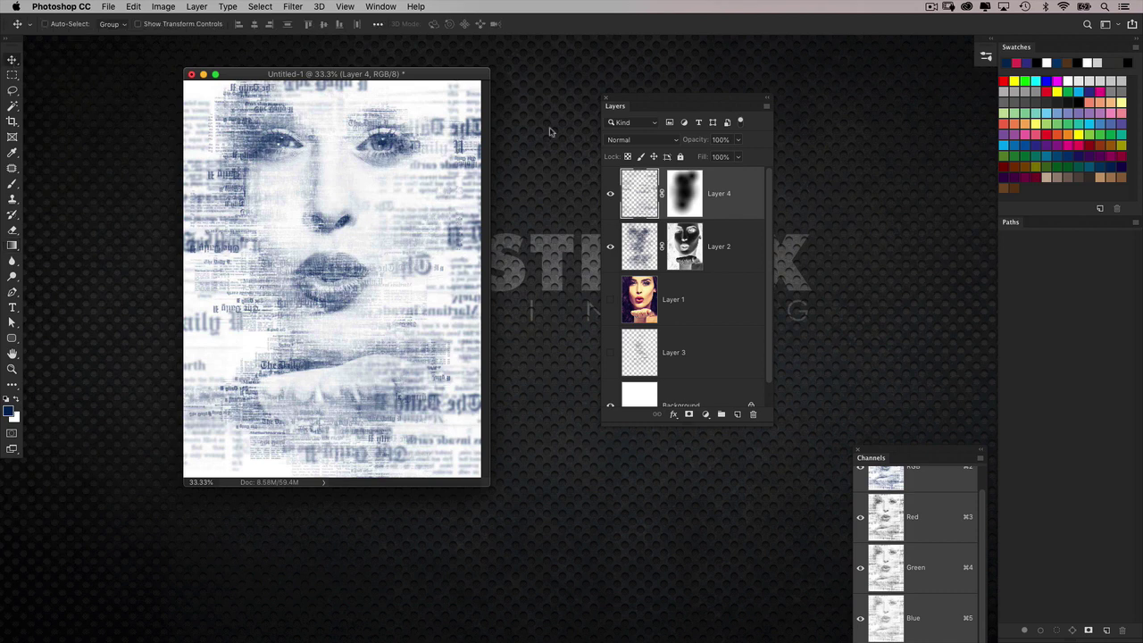
pyautogui.moveTo(623, 98); pyautogui.dragTo(627, 96)
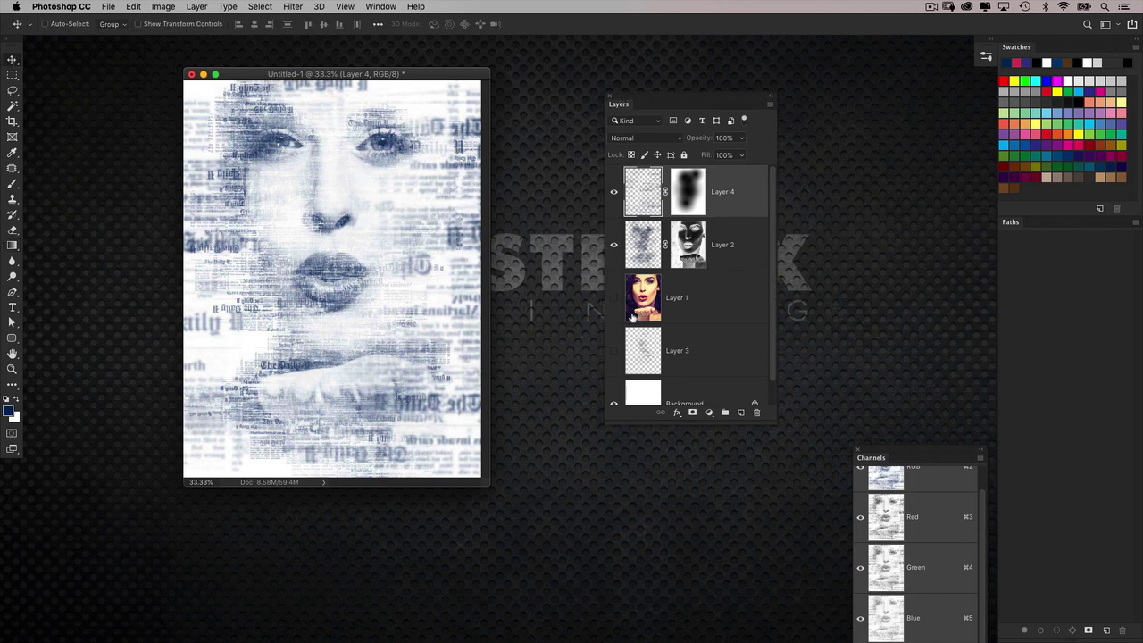
pyautogui.click(615, 193)
pyautogui.click(614, 192)
pyautogui.click(615, 192)
pyautogui.click(615, 192)
# - Scale Layer 4 up slightly so it extends just past the canvas edges
pyautogui.press('super+t')
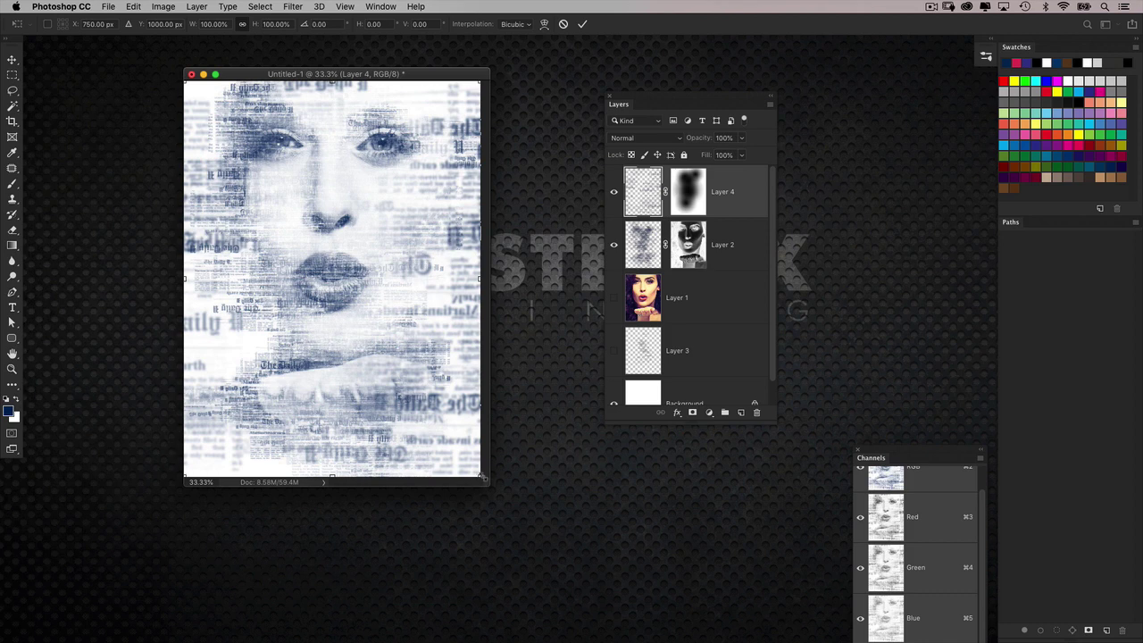
pyautogui.moveTo(480, 480); pyautogui.dragTo(498, 481)
pyautogui.press('Return')
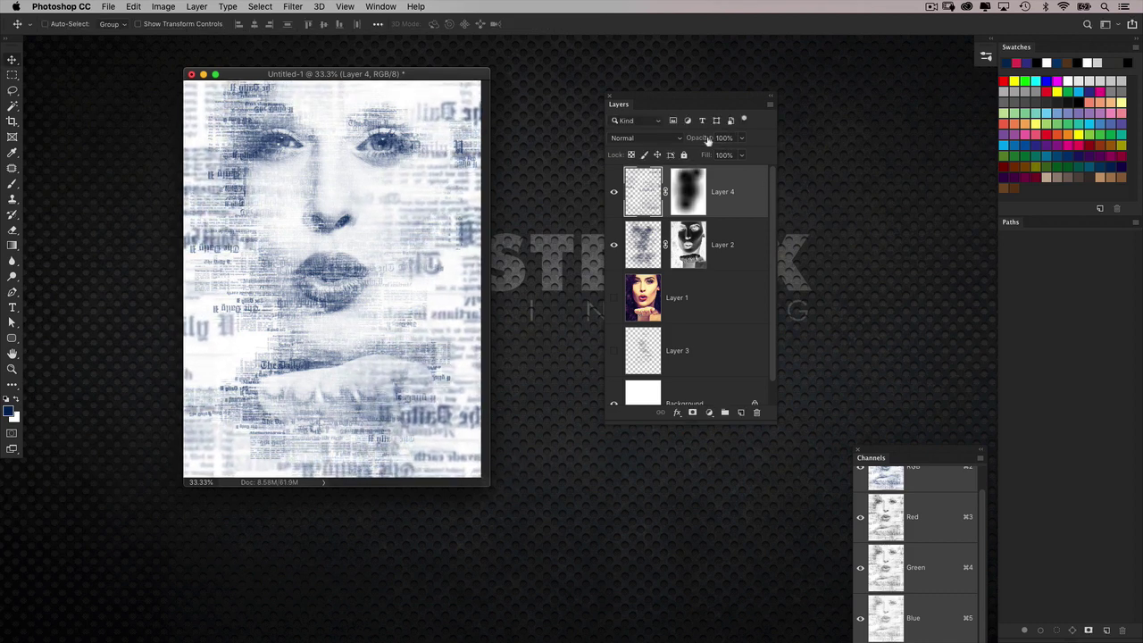
# - Set Layer 4's opacity to 87%, then lower it to 75%
pyautogui.click(721, 137)
pyautogui.write('87')
pyautogui.press('Return')
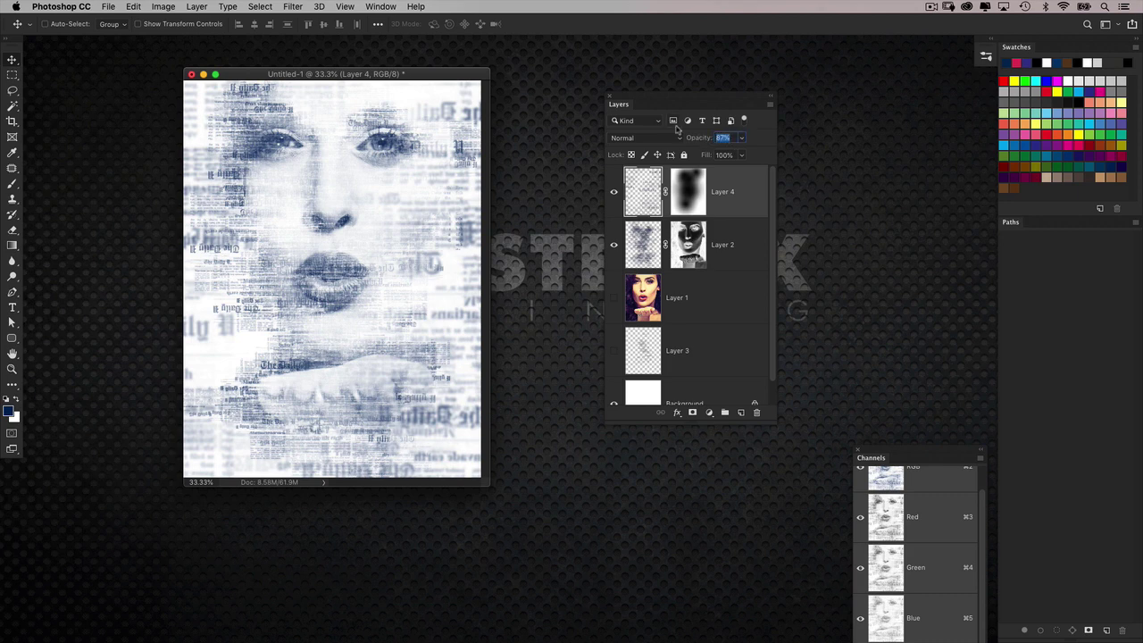
pyautogui.moveTo(697, 137); pyautogui.dragTo(686, 137)
# - Rearrange the document window and layers list, zooming the poster to 50%
pyautogui.moveTo(461, 75)
pyautogui.mouseDown()
pyautogui.moveTo(435, 68)
pyautogui.moveTo(455, 75)
pyautogui.mouseUp()
pyautogui.moveTo(640, 94); pyautogui.dragTo(598, 94)
pyautogui.press('super+equal')
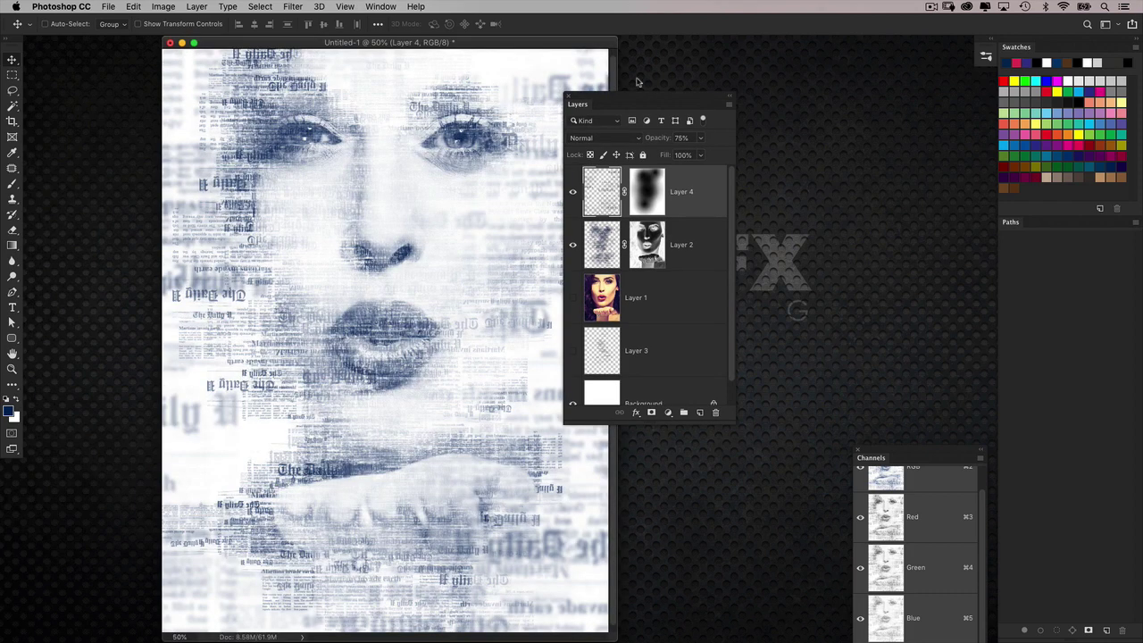
pyautogui.moveTo(608, 96); pyautogui.dragTo(727, 95)
pyautogui.moveTo(581, 44); pyautogui.dragTo(534, 48)
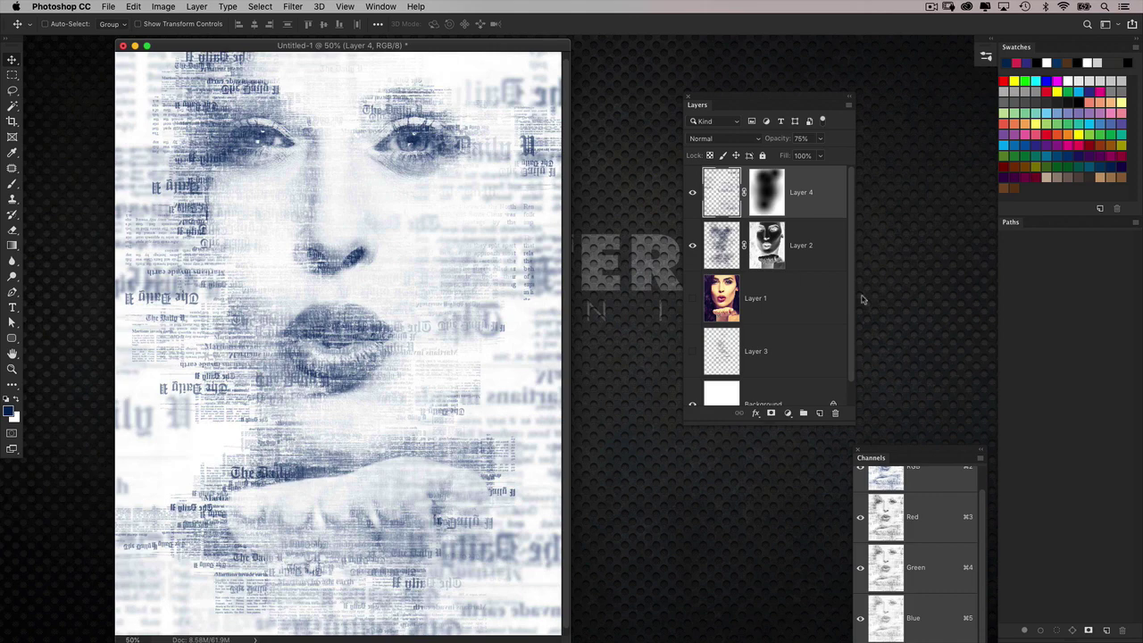
# - Preview the newspaper reference image beside the poster, then close the preview
pyautogui.click(1001, 225)
pyautogui.click(1096, 28)
pyautogui.press('space')
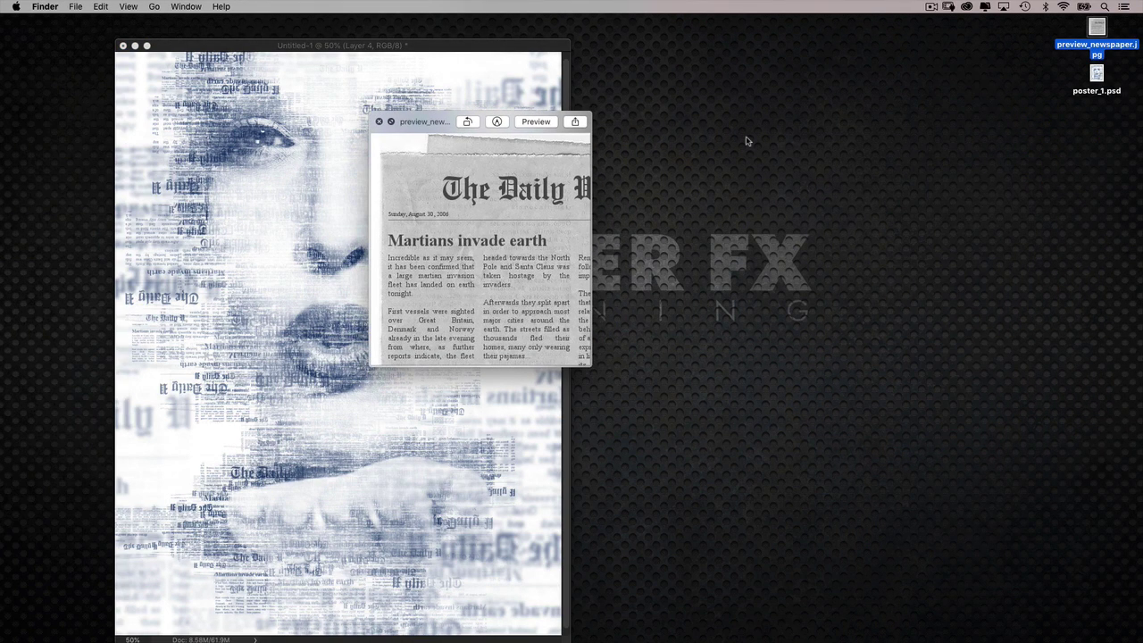
pyautogui.moveTo(495, 276); pyautogui.dragTo(739, 256)
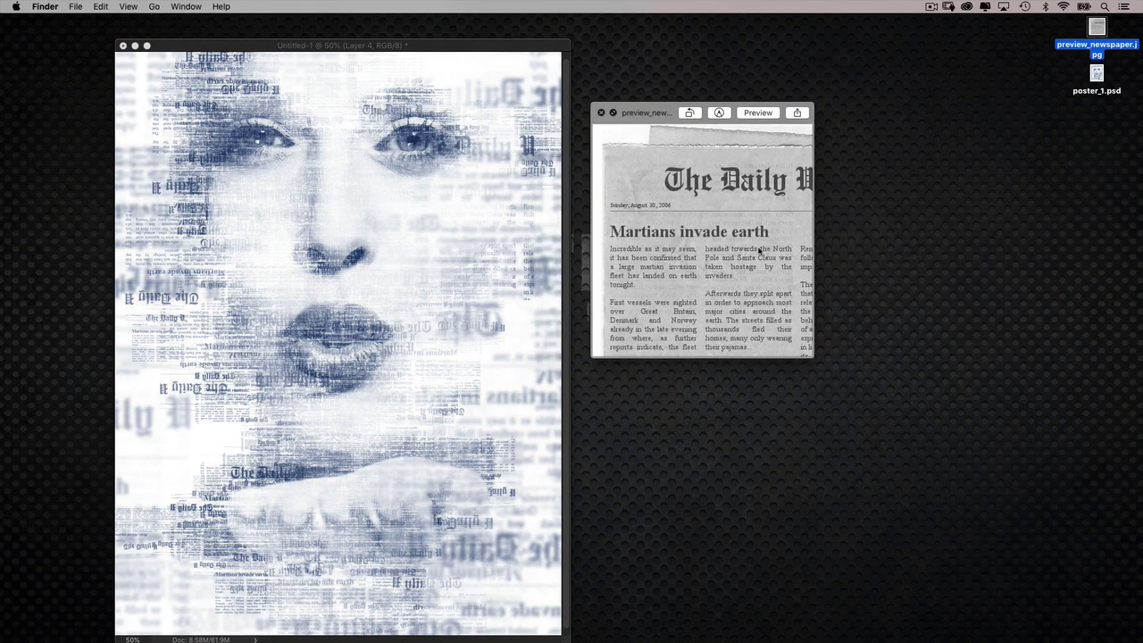
pyautogui.press('space')
pyautogui.click(523, 270)
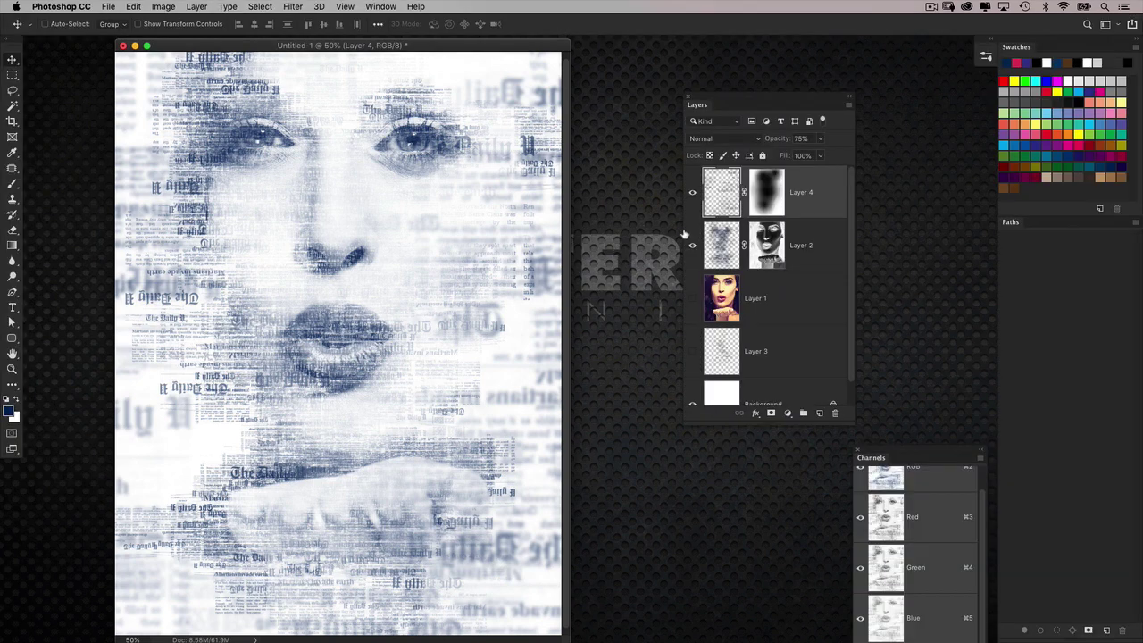